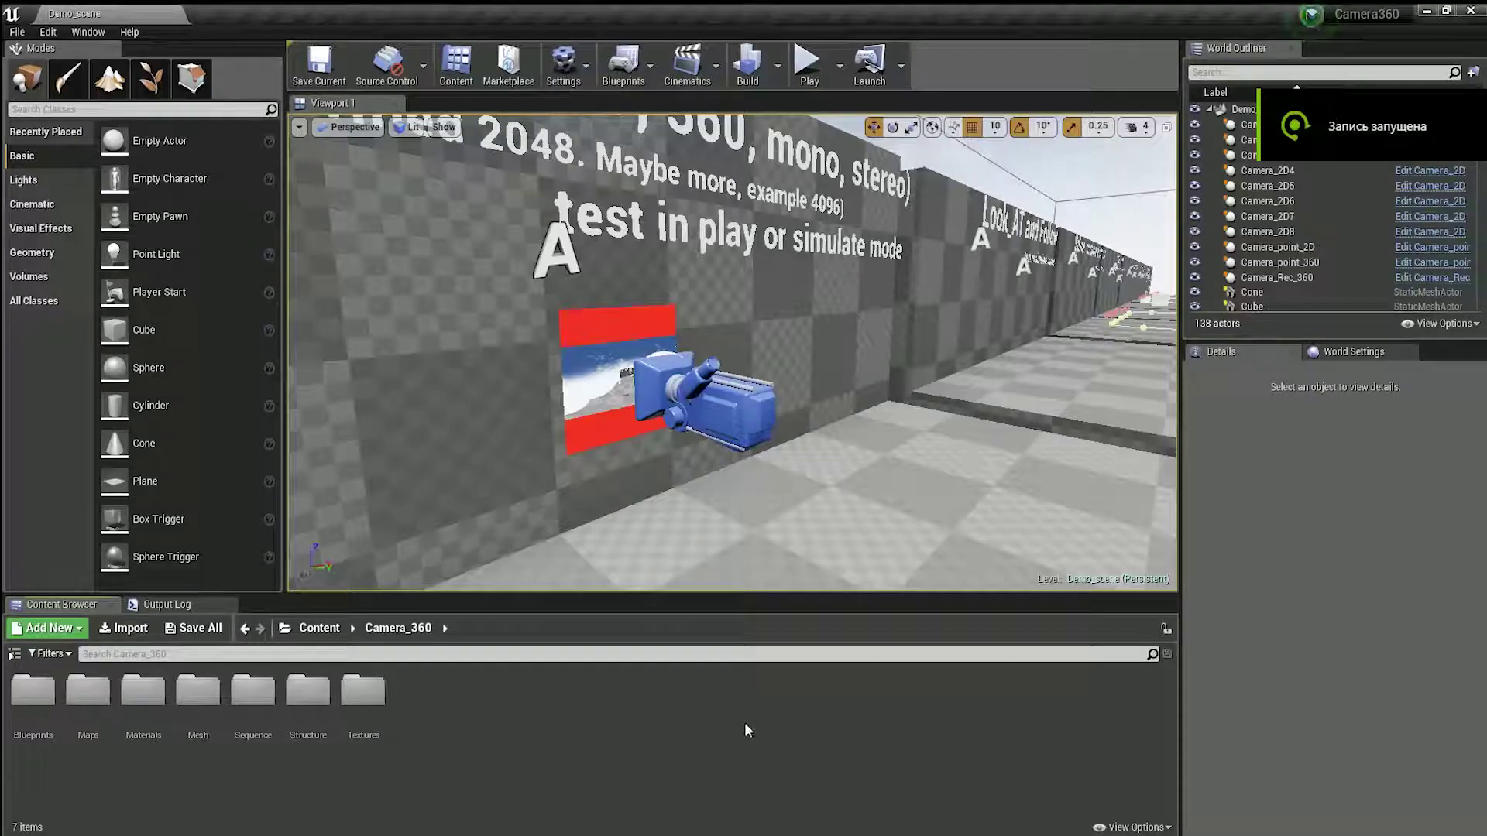
Step: Replace 'UPDATE 1.13 FIX' in the console with the note '1. Added Debug in Camera360 Rec actor'
key(grave)
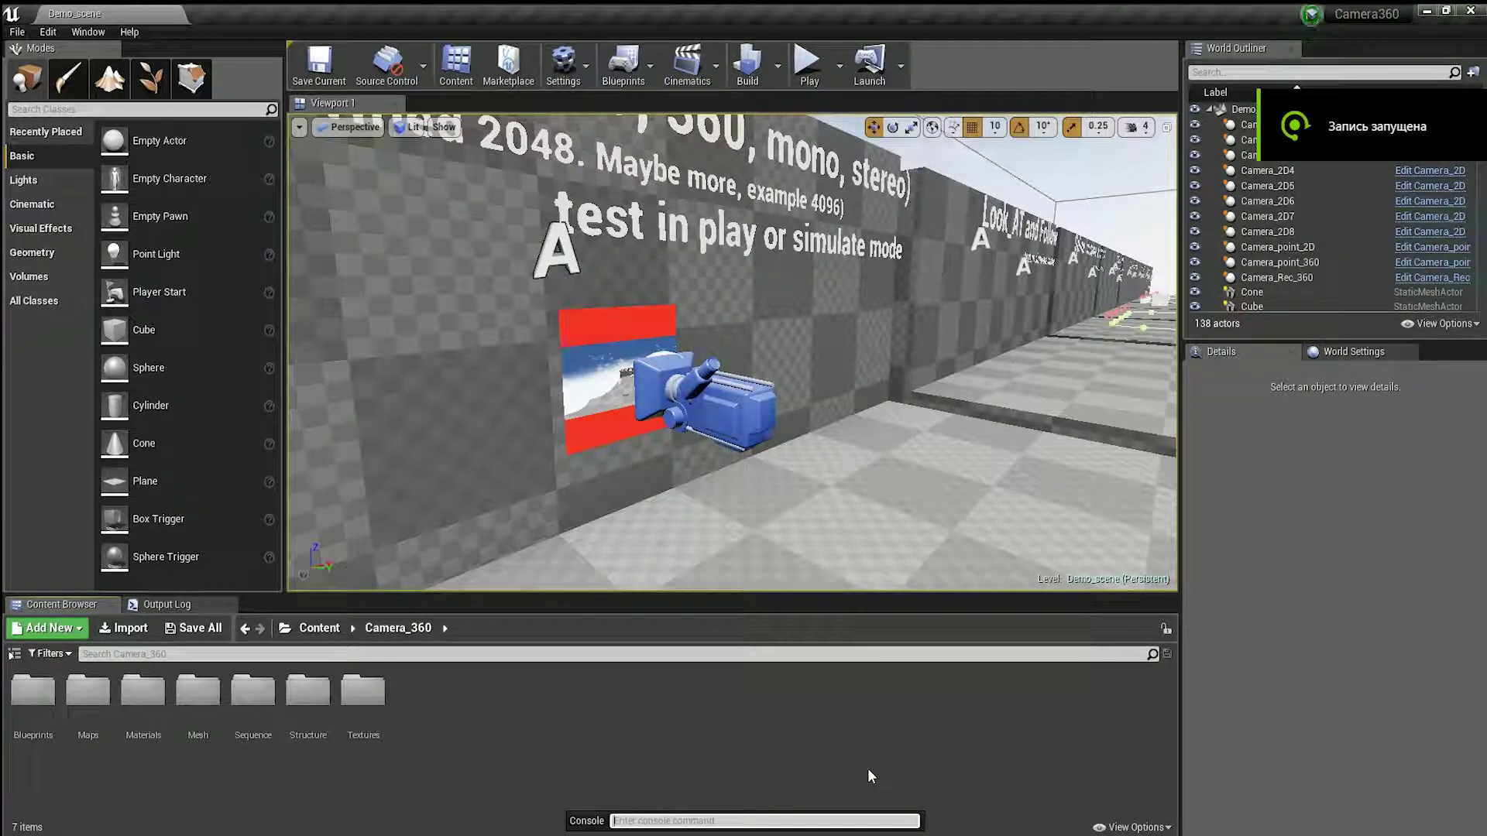
text(UPDATE)
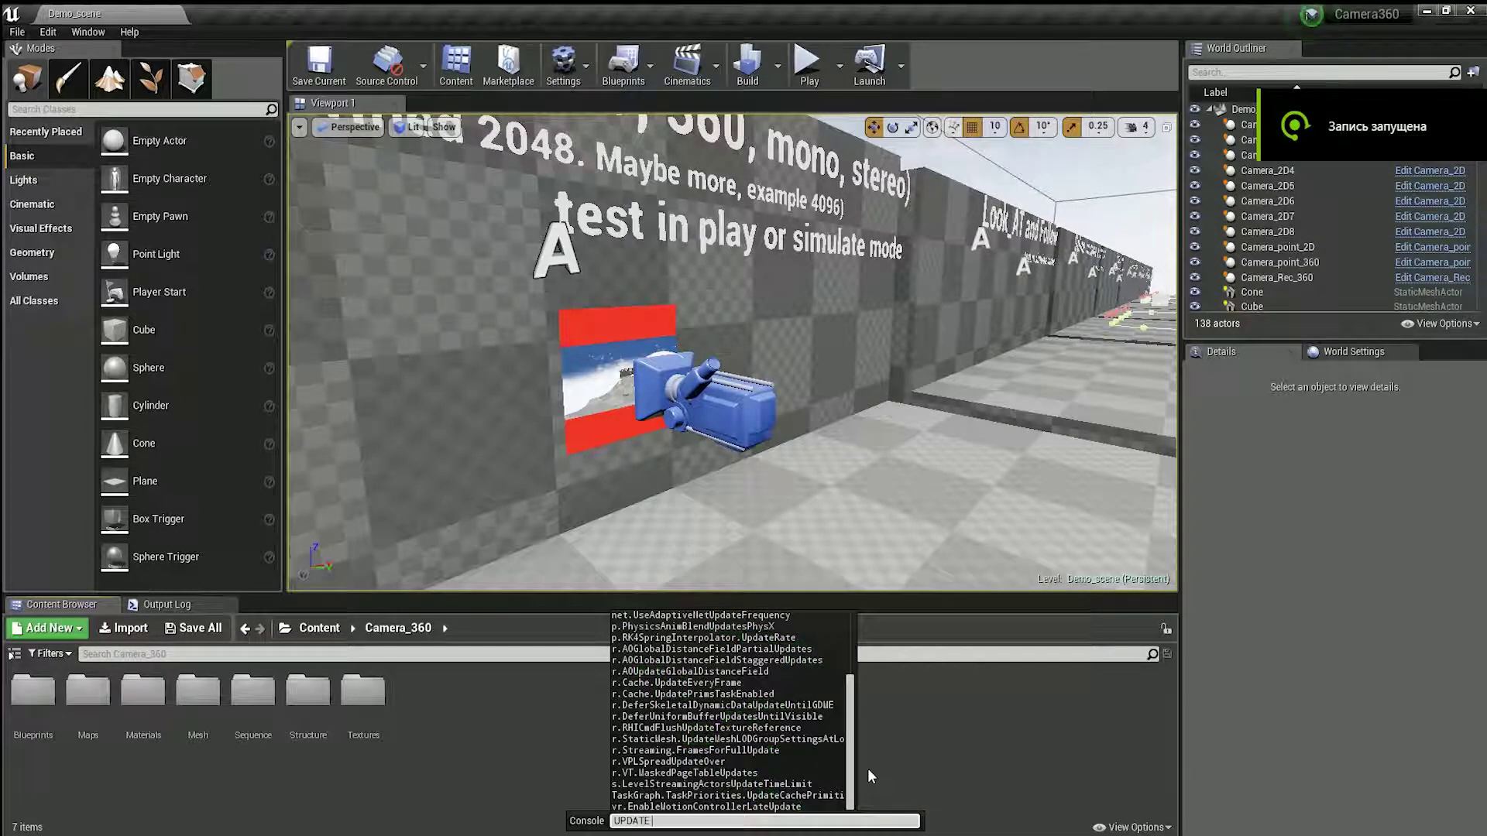
text( 1.13)
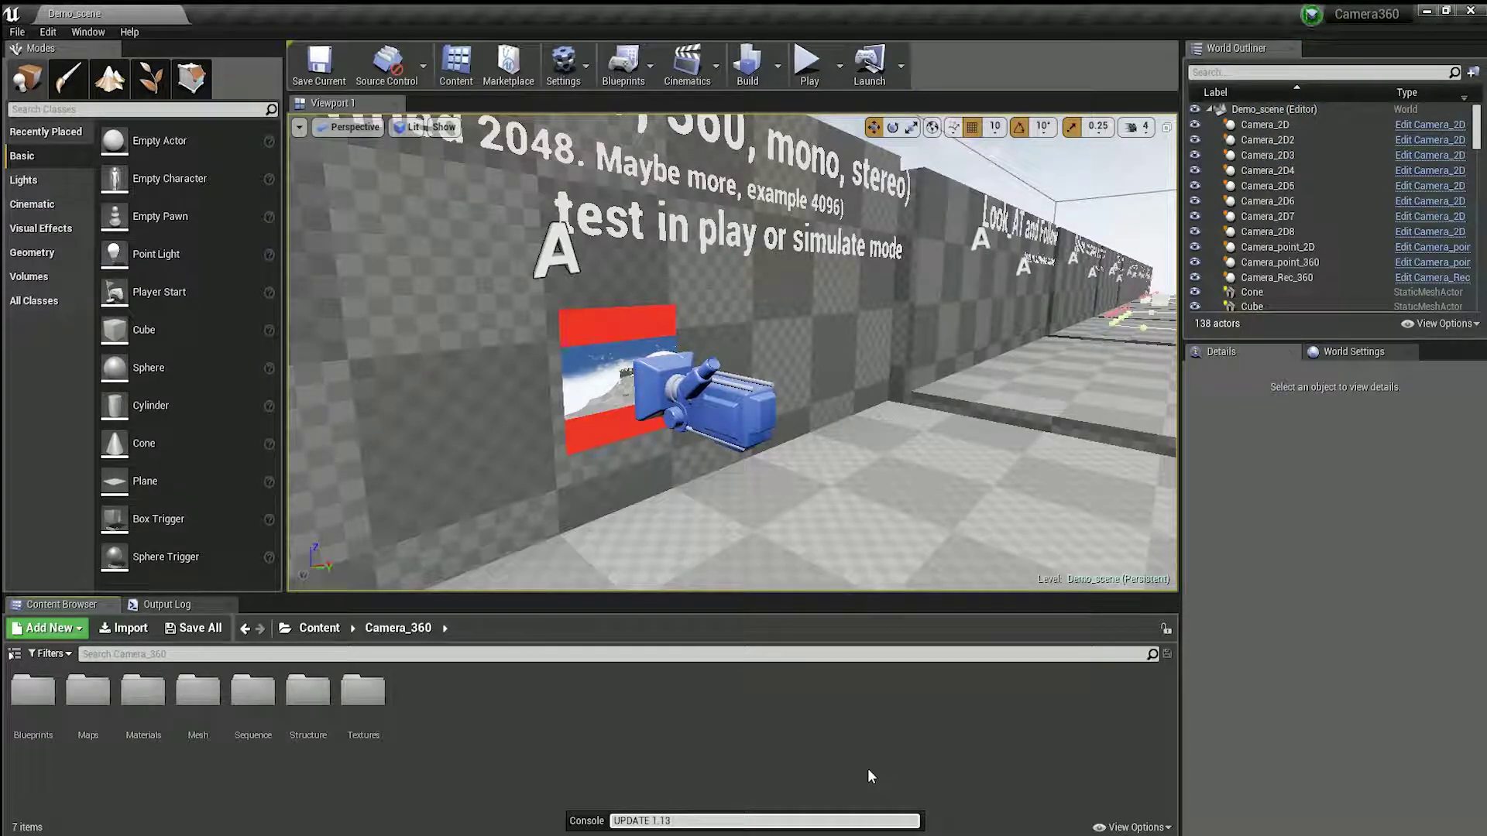
text( FIX)
key(BackSpace)
key(BackSpace)
key(BackSpace)
key(BackSpace)
key(BackSpace)
key(BackSpace)
text(1.)
text( Add)
text(ed Debu)
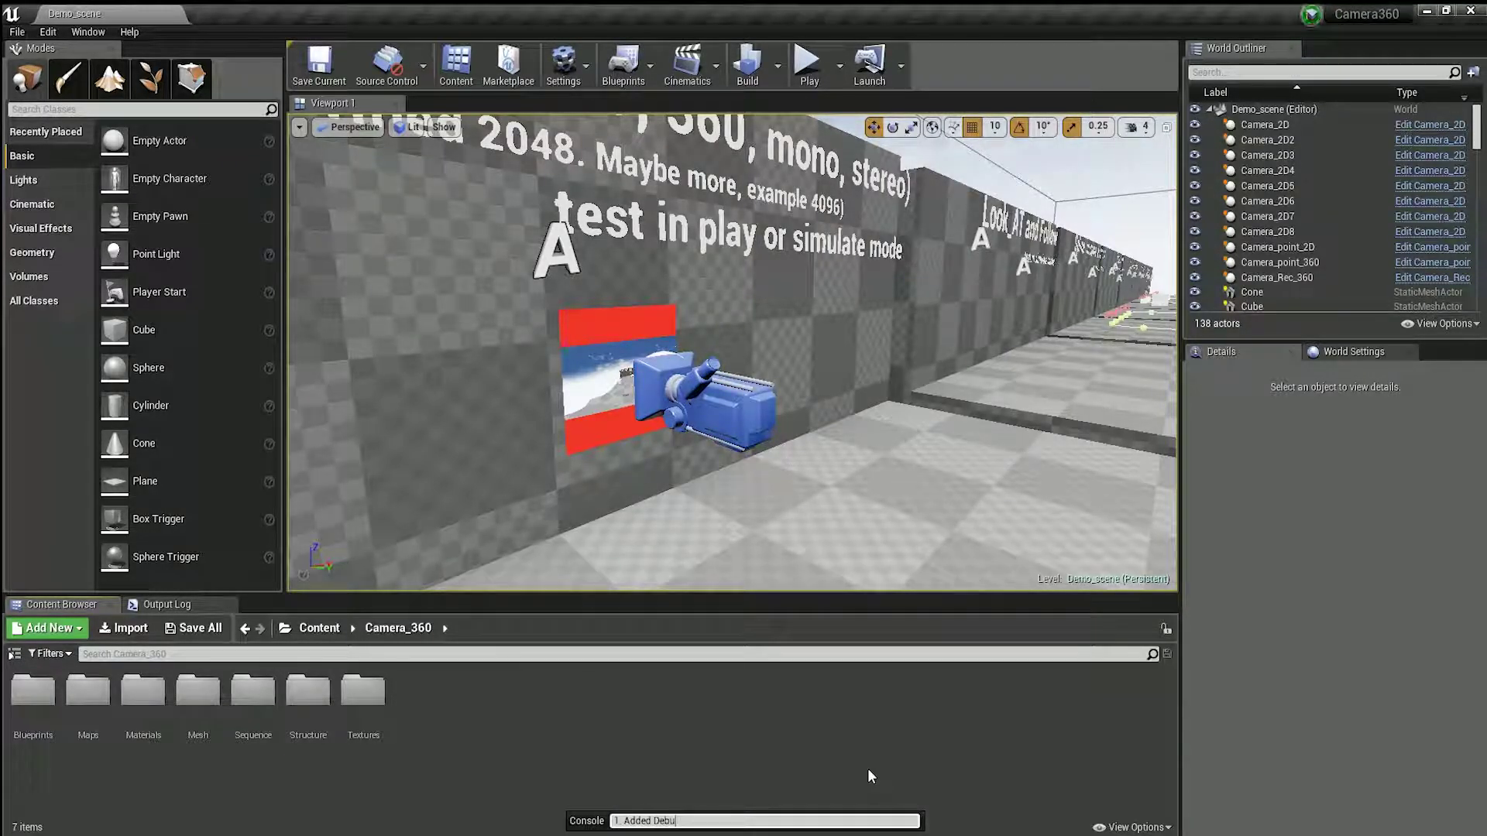
text(g)
text( in Cam)
text(era360)
text( Rec actor)
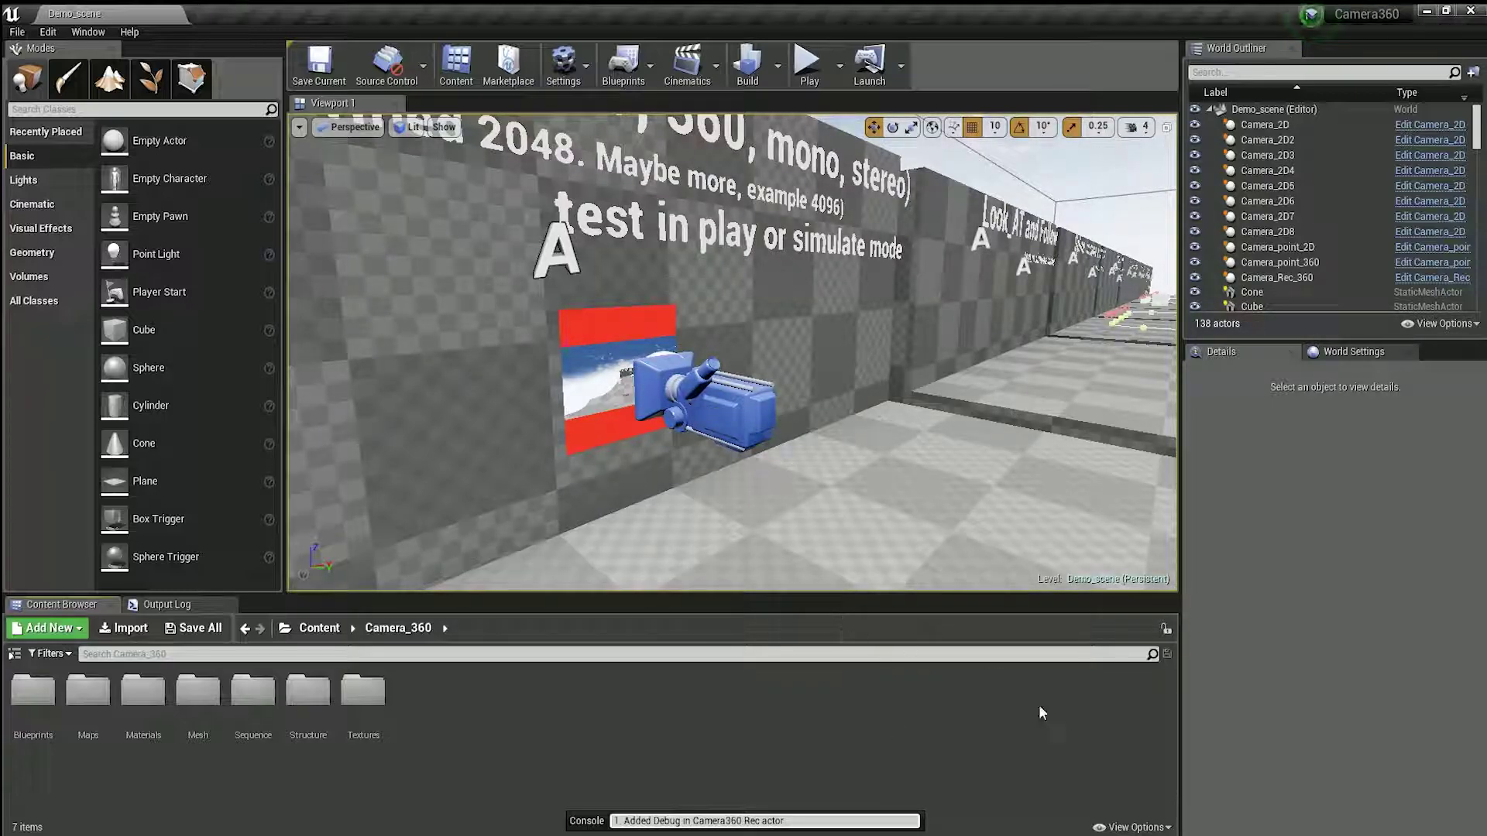
Step: Select Camera_Rec_360, run a quick play test, and tick its Debug Border? option
click(710, 410)
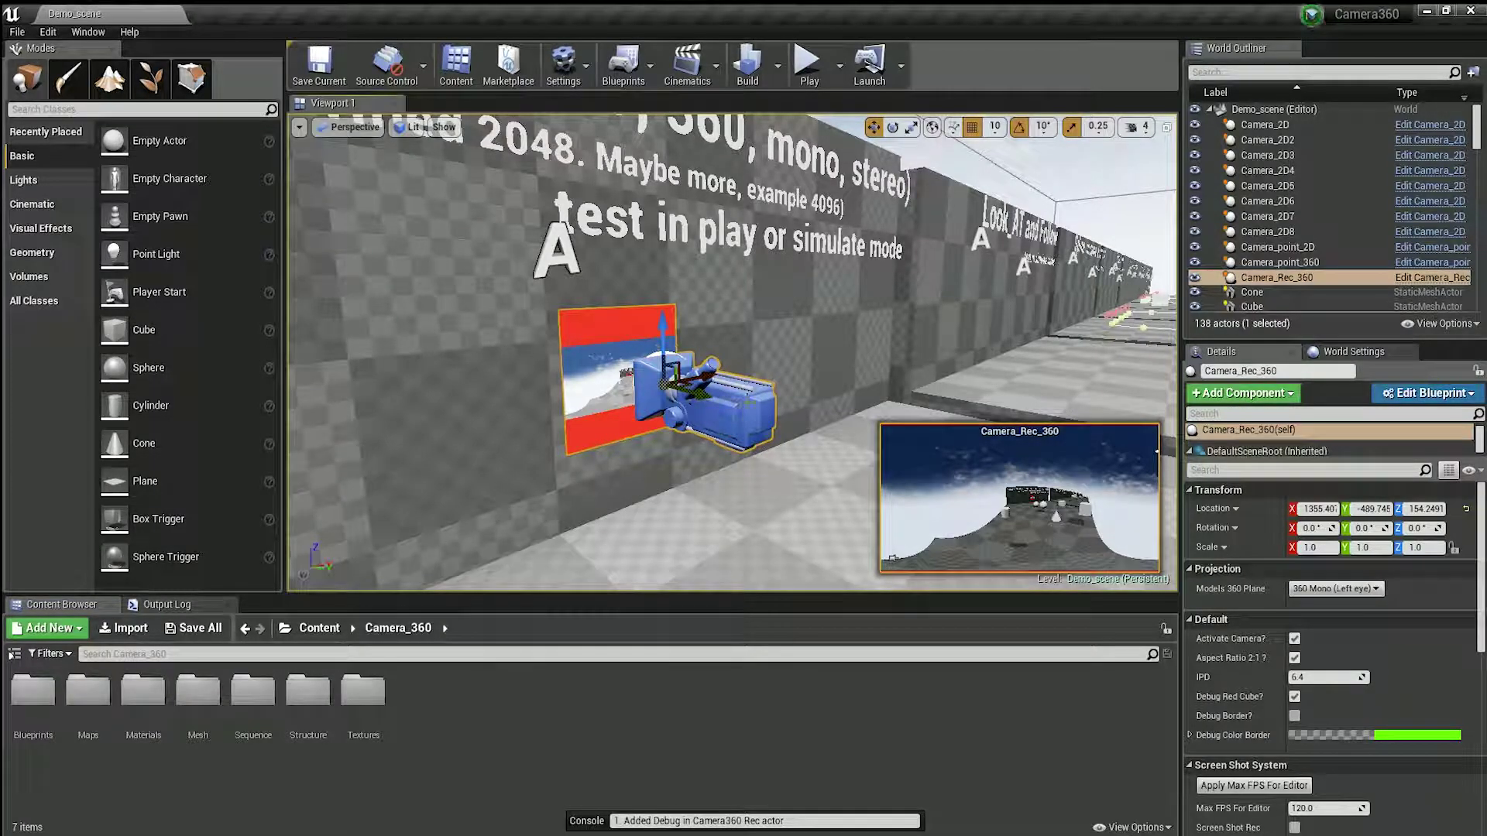
scroll(1242, 615, down, 2)
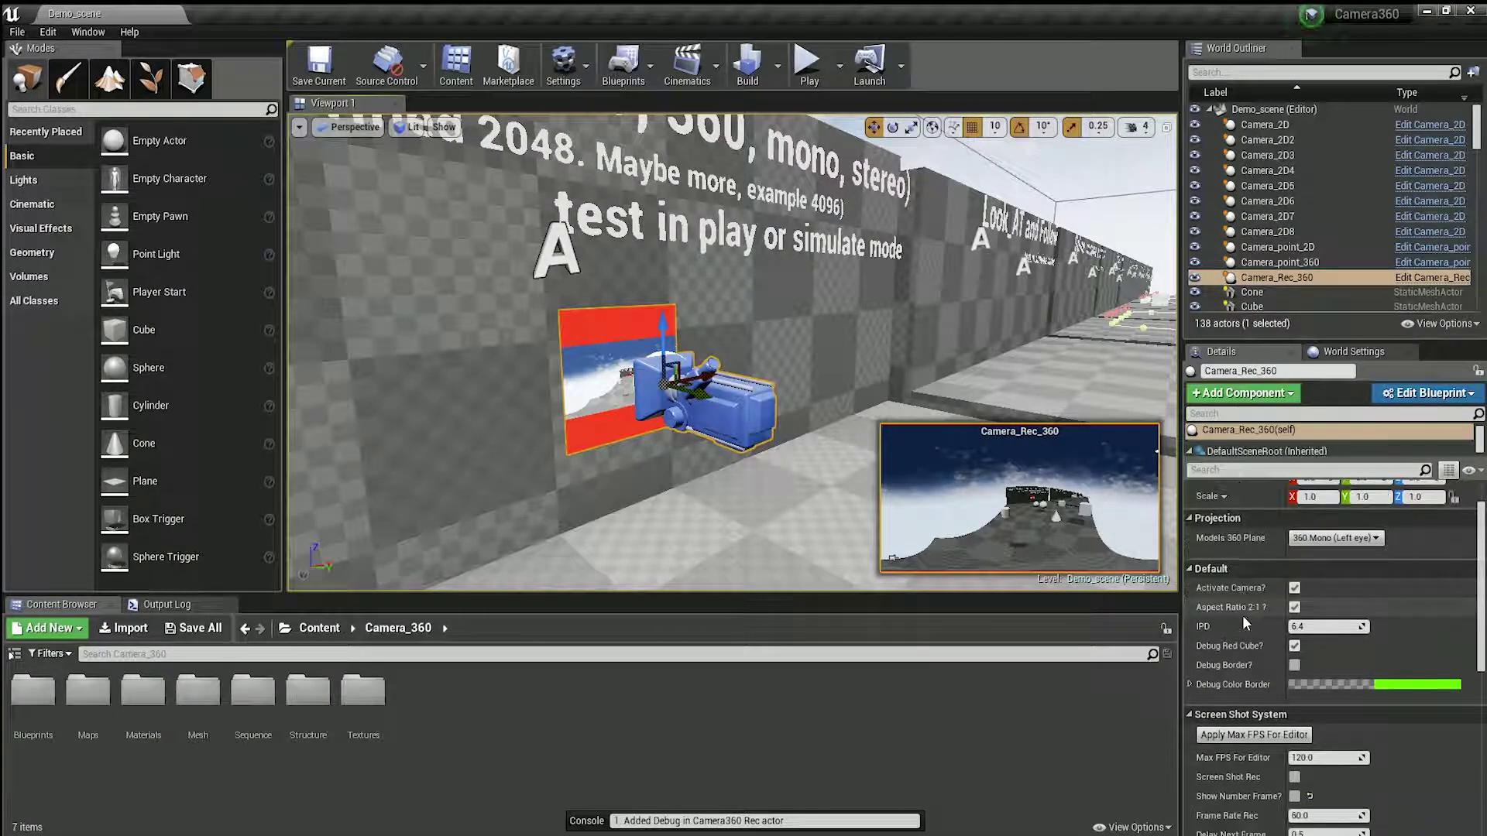
click(807, 62)
key(Escape)
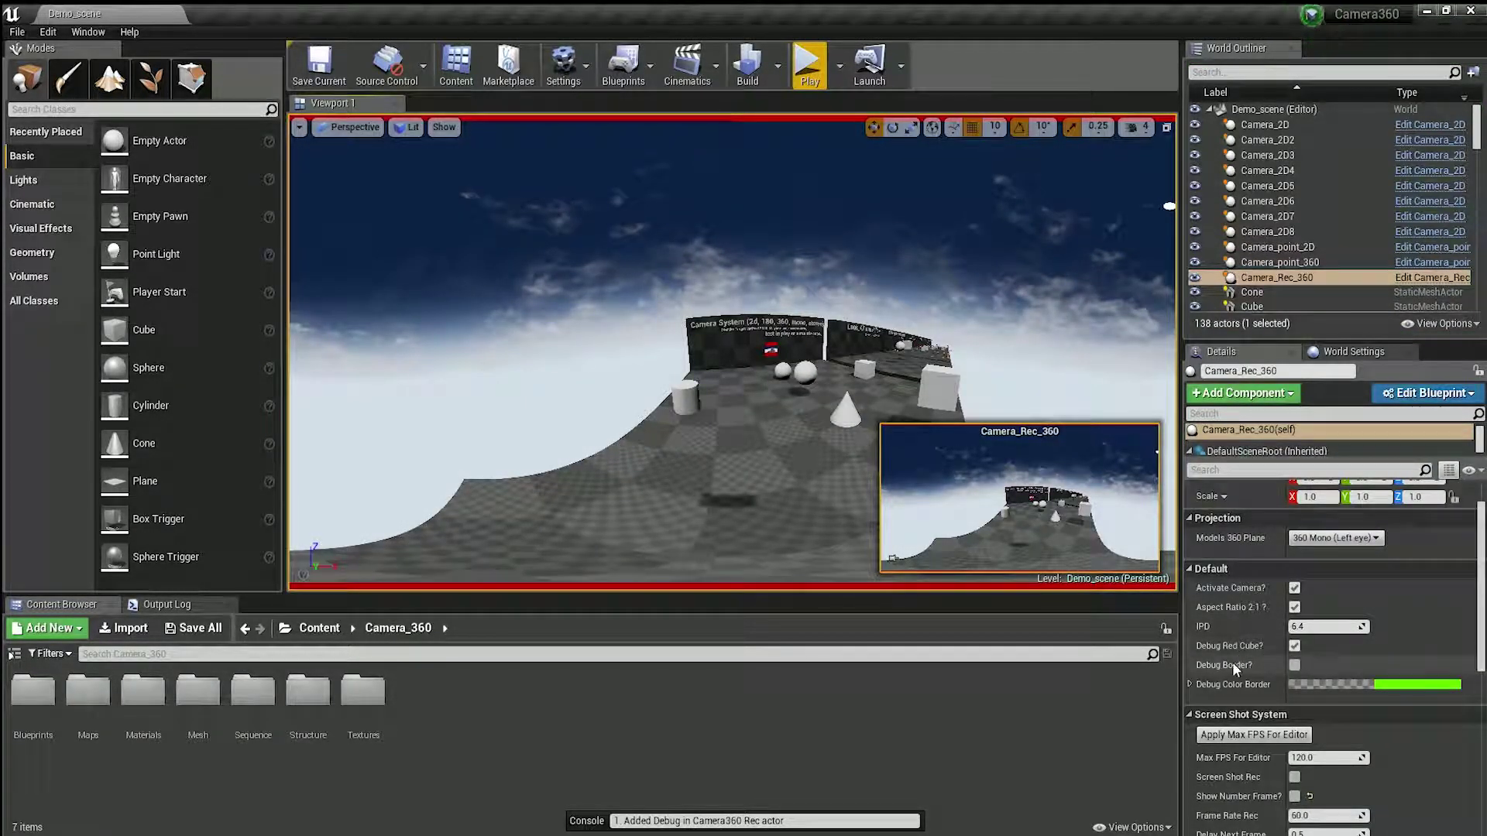
click(1294, 664)
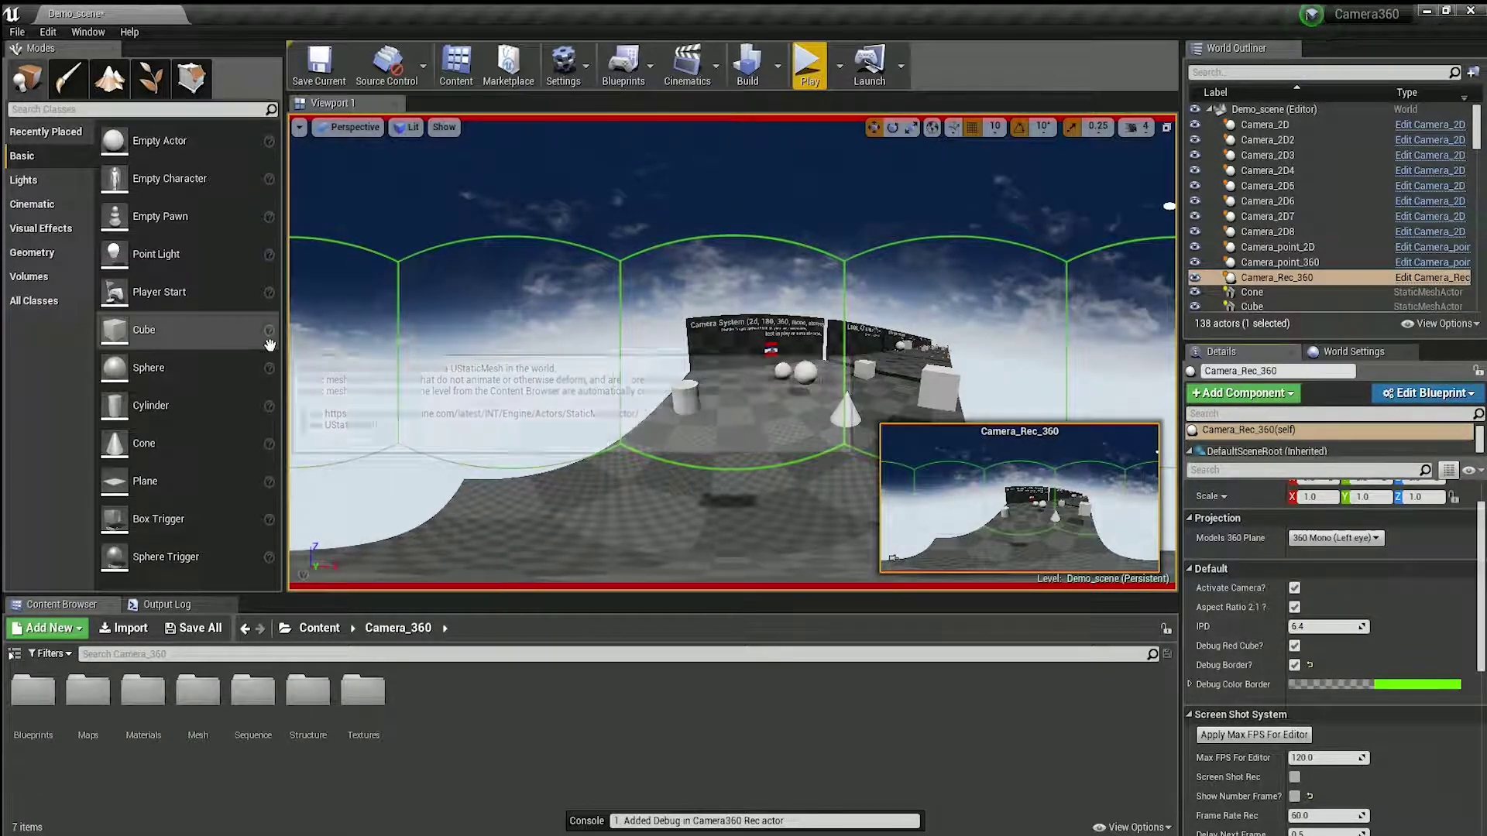
click(1375, 539)
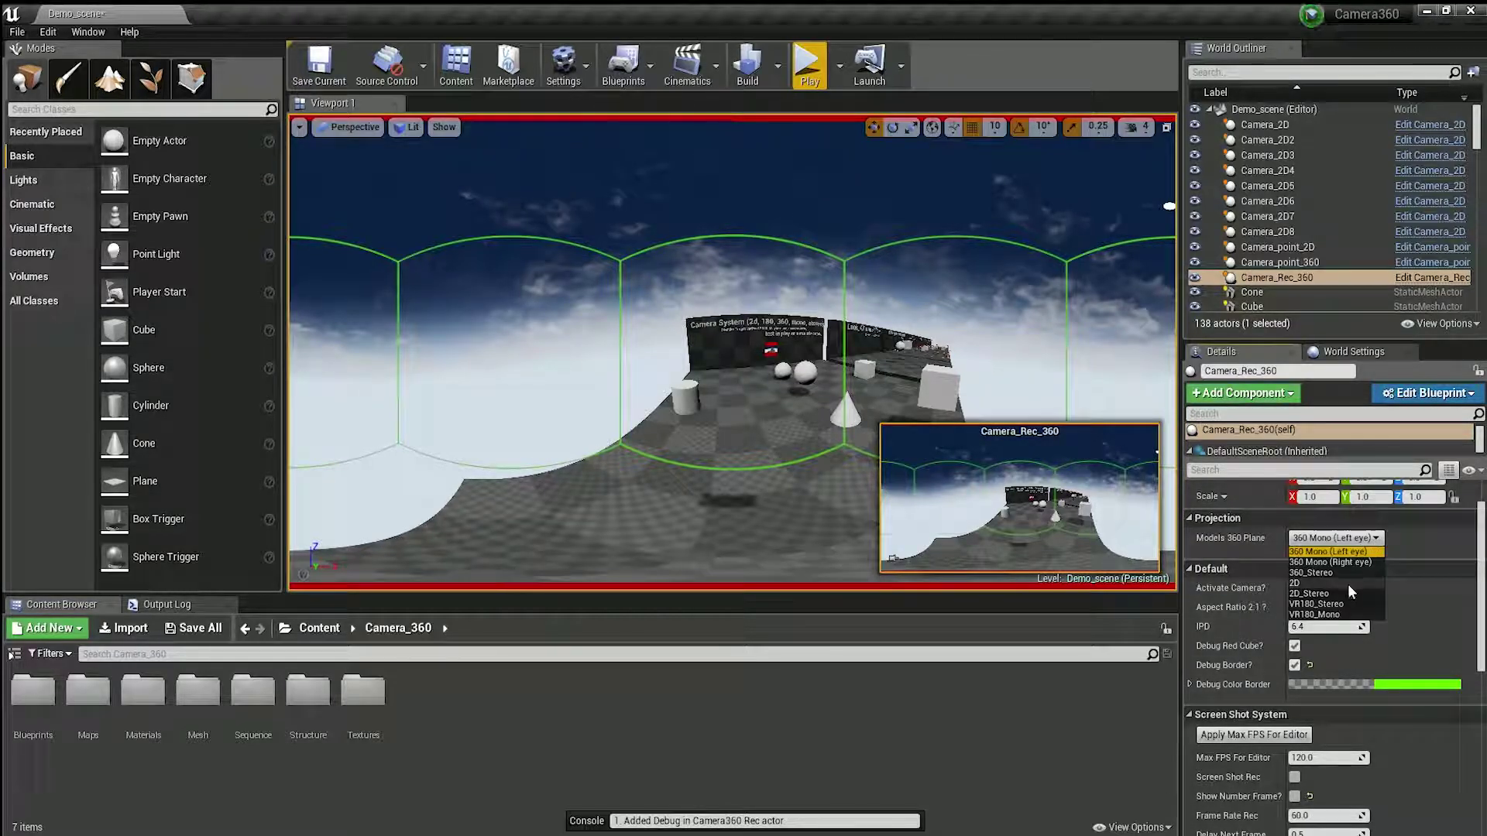
click(1321, 572)
click(809, 66)
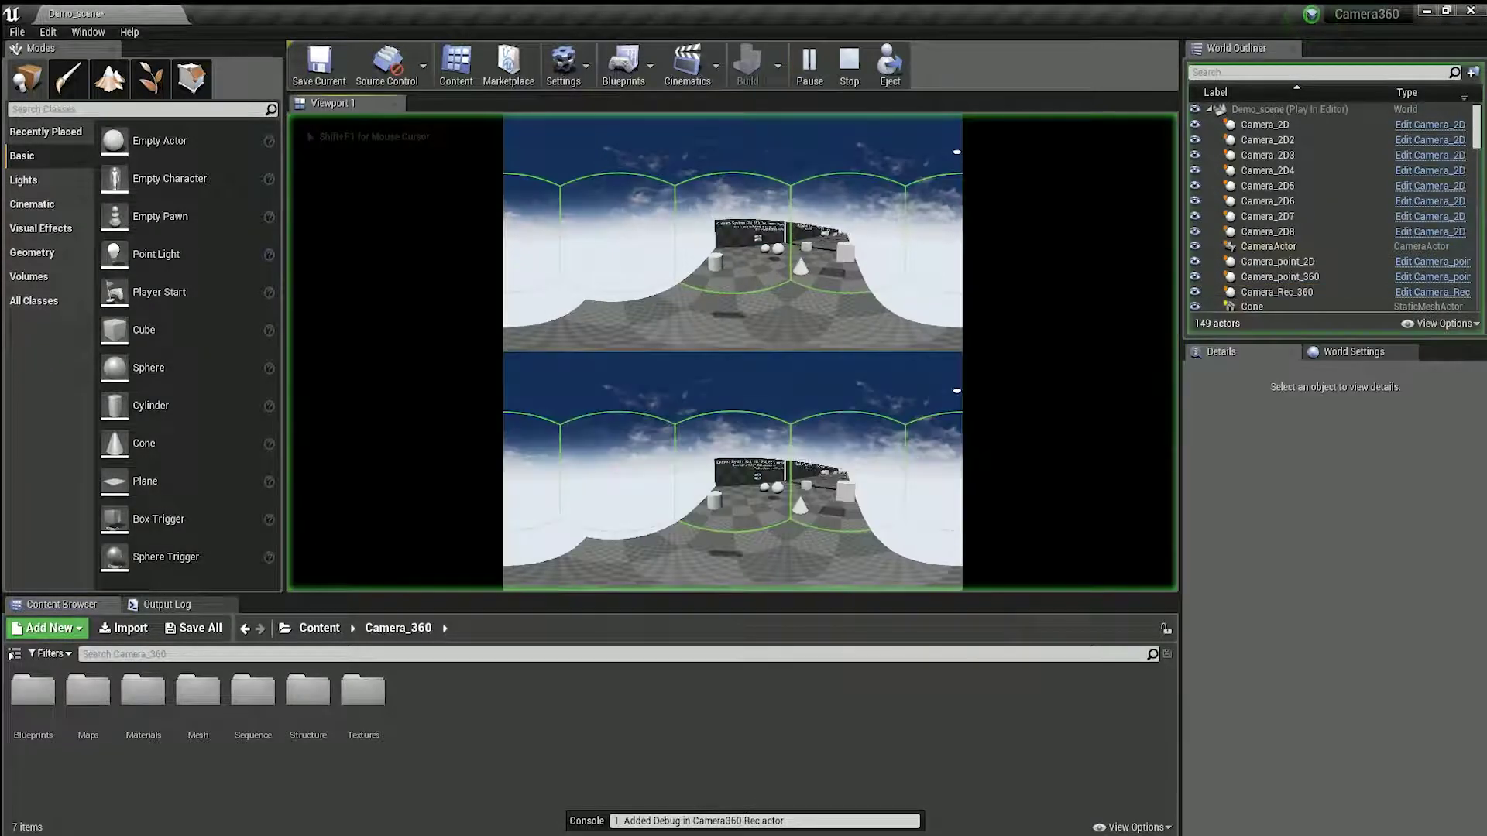
key(Escape)
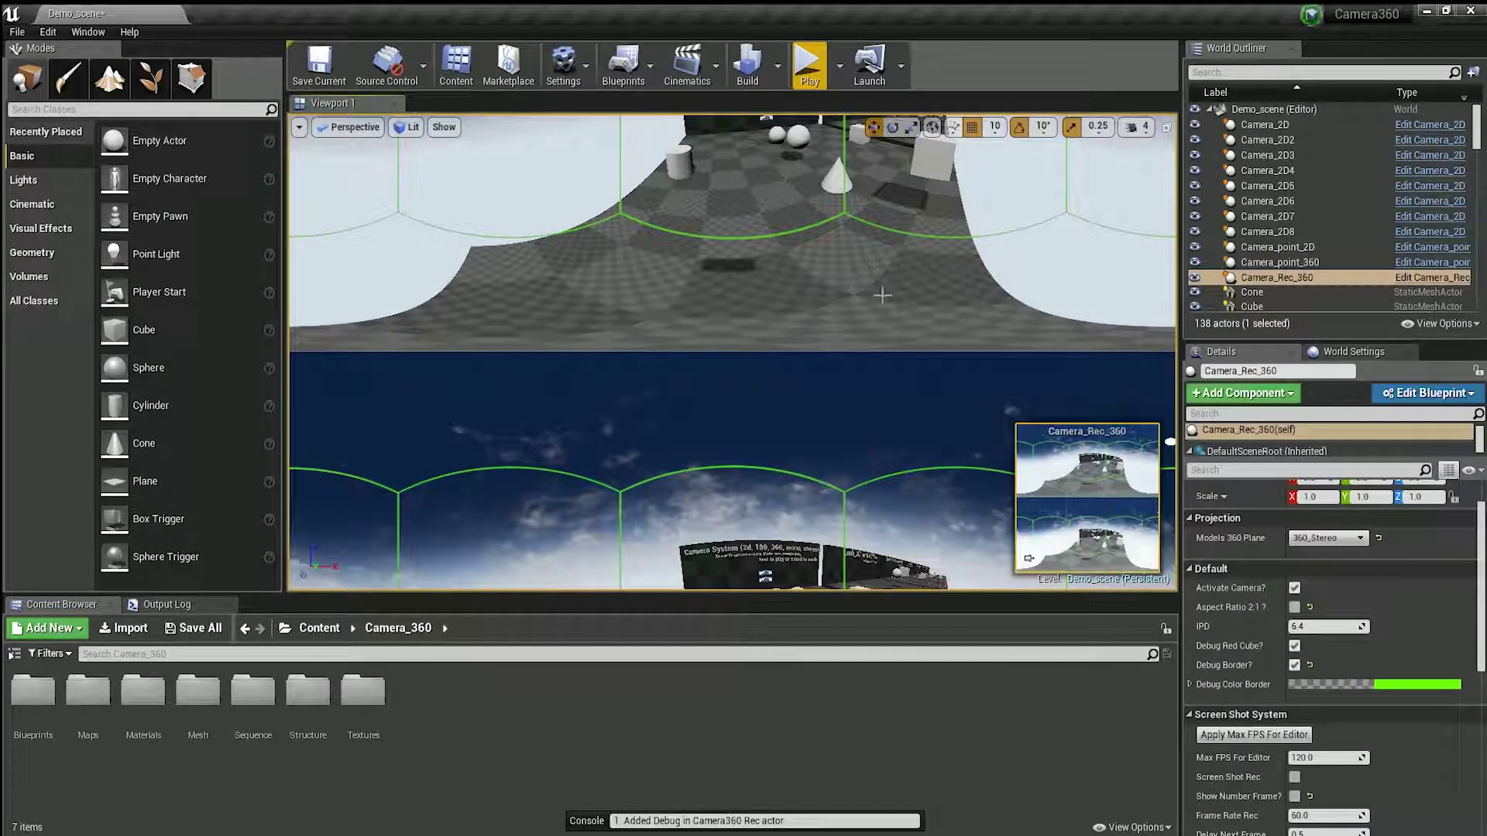
click(1399, 685)
click(1239, 533)
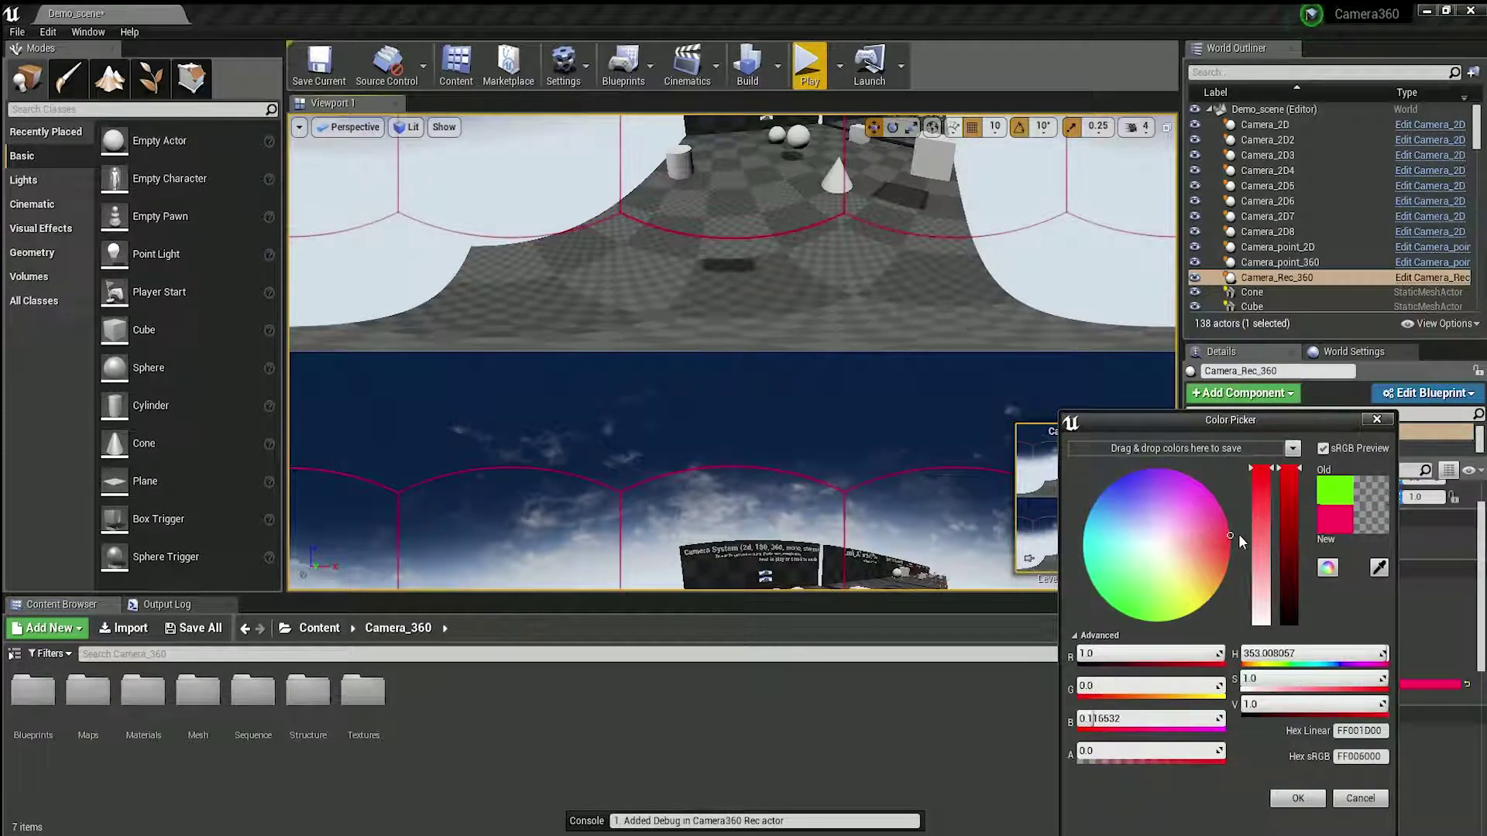
drag(1237, 519, 1185, 615)
click(1355, 799)
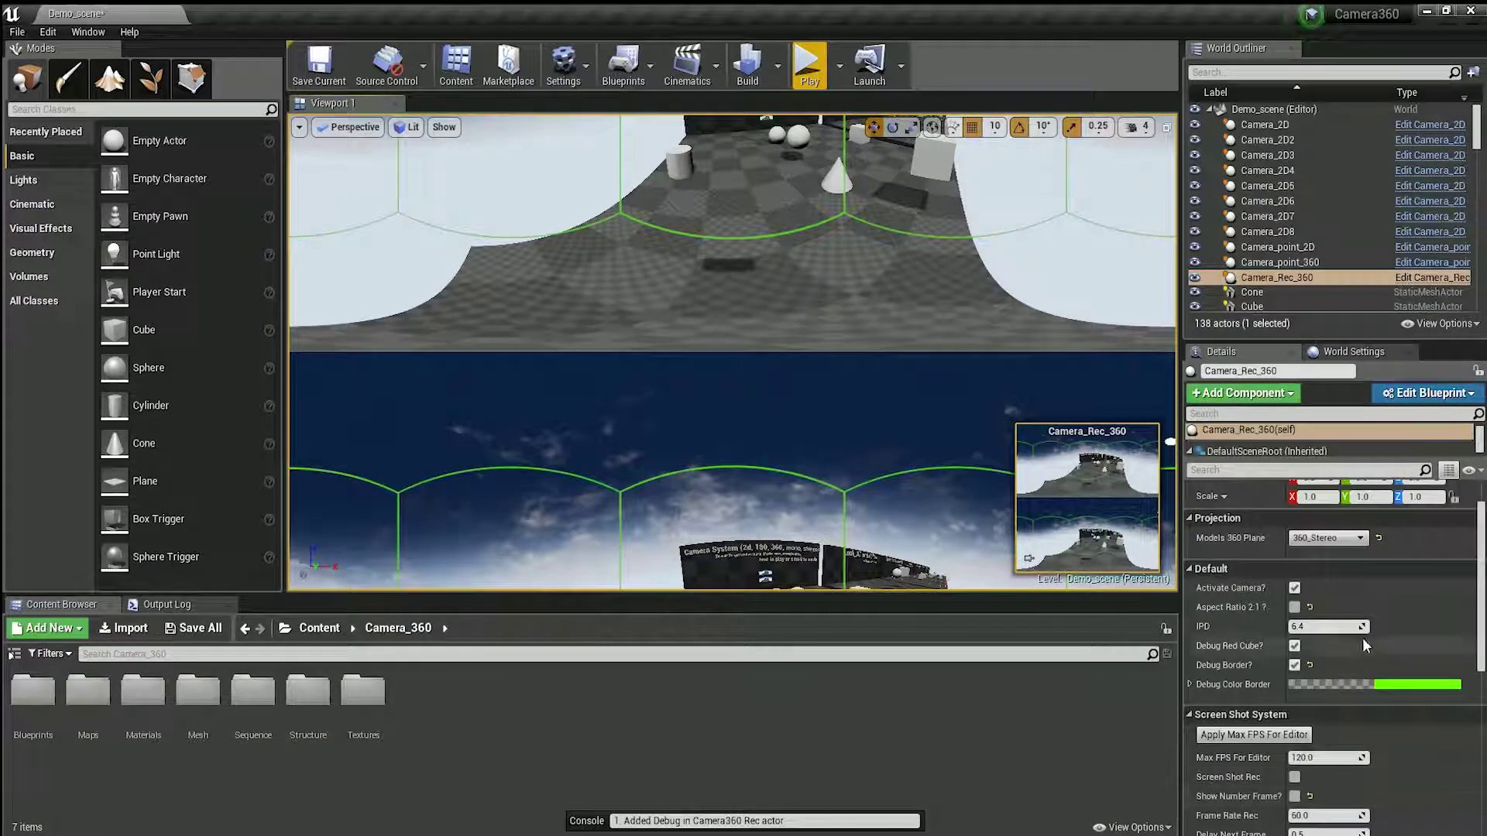
click(1325, 537)
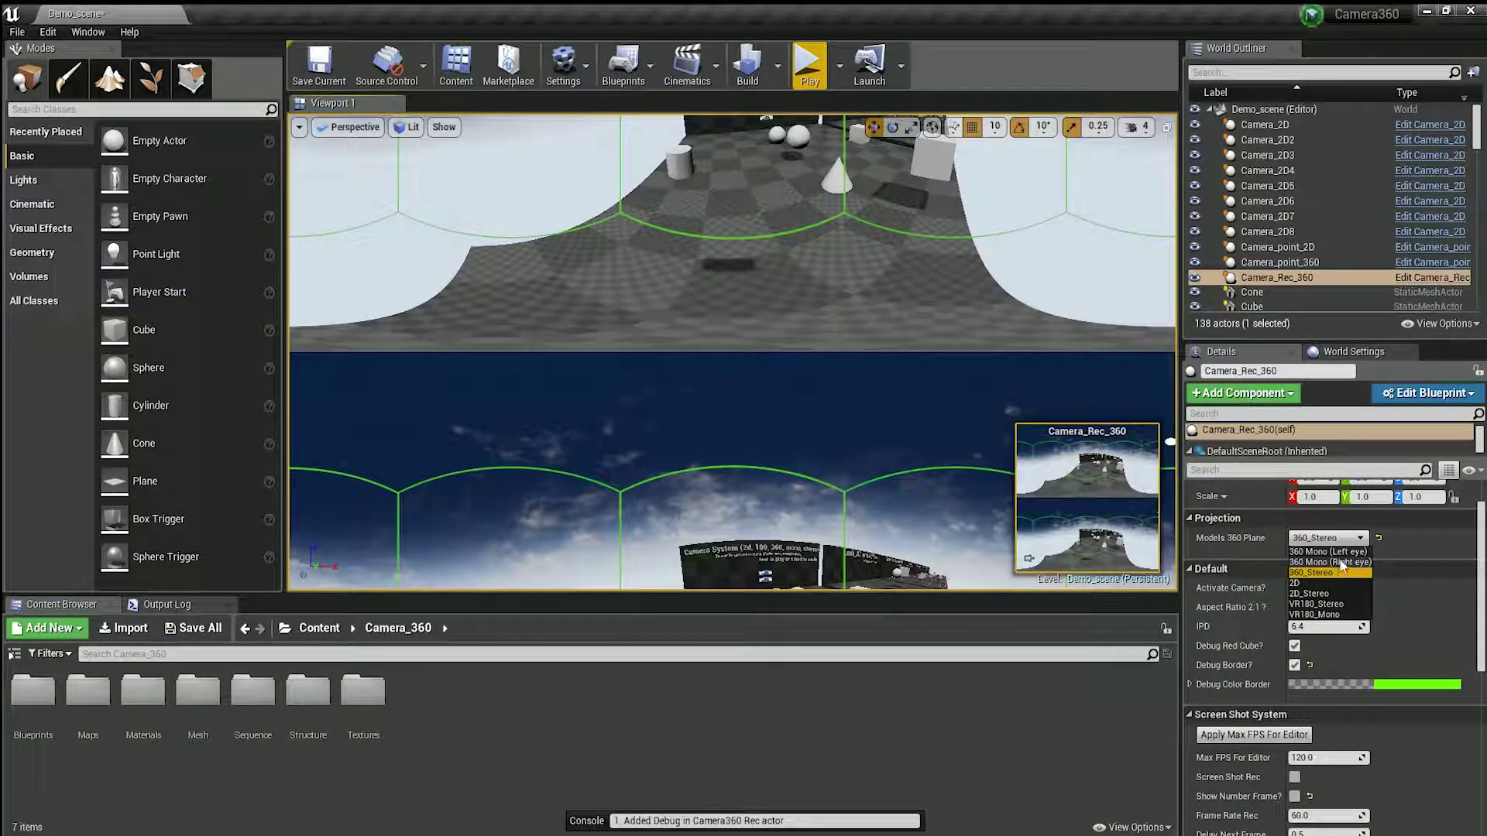
click(1340, 551)
key(alt+p)
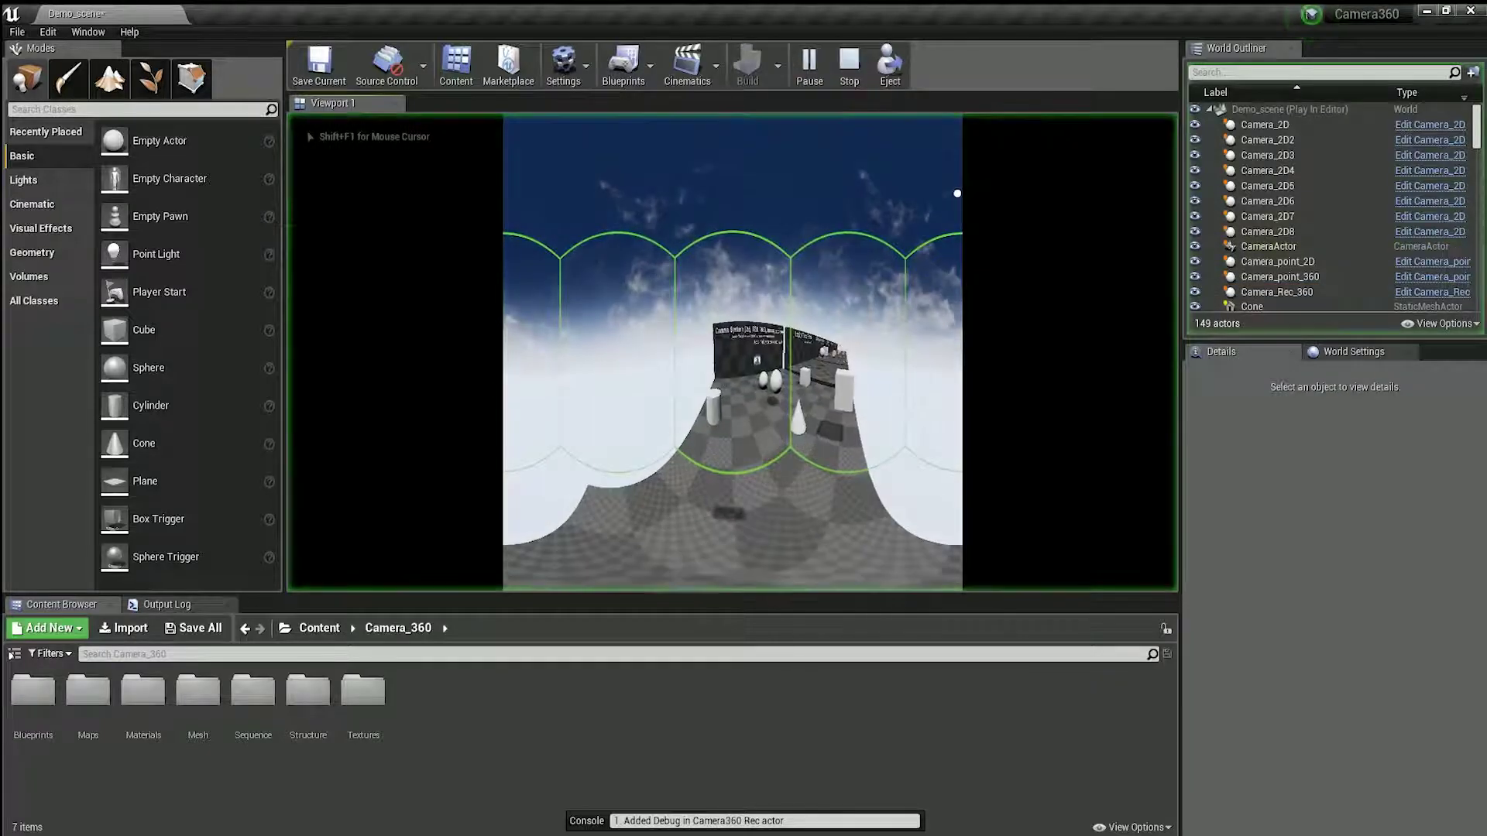
key(Escape)
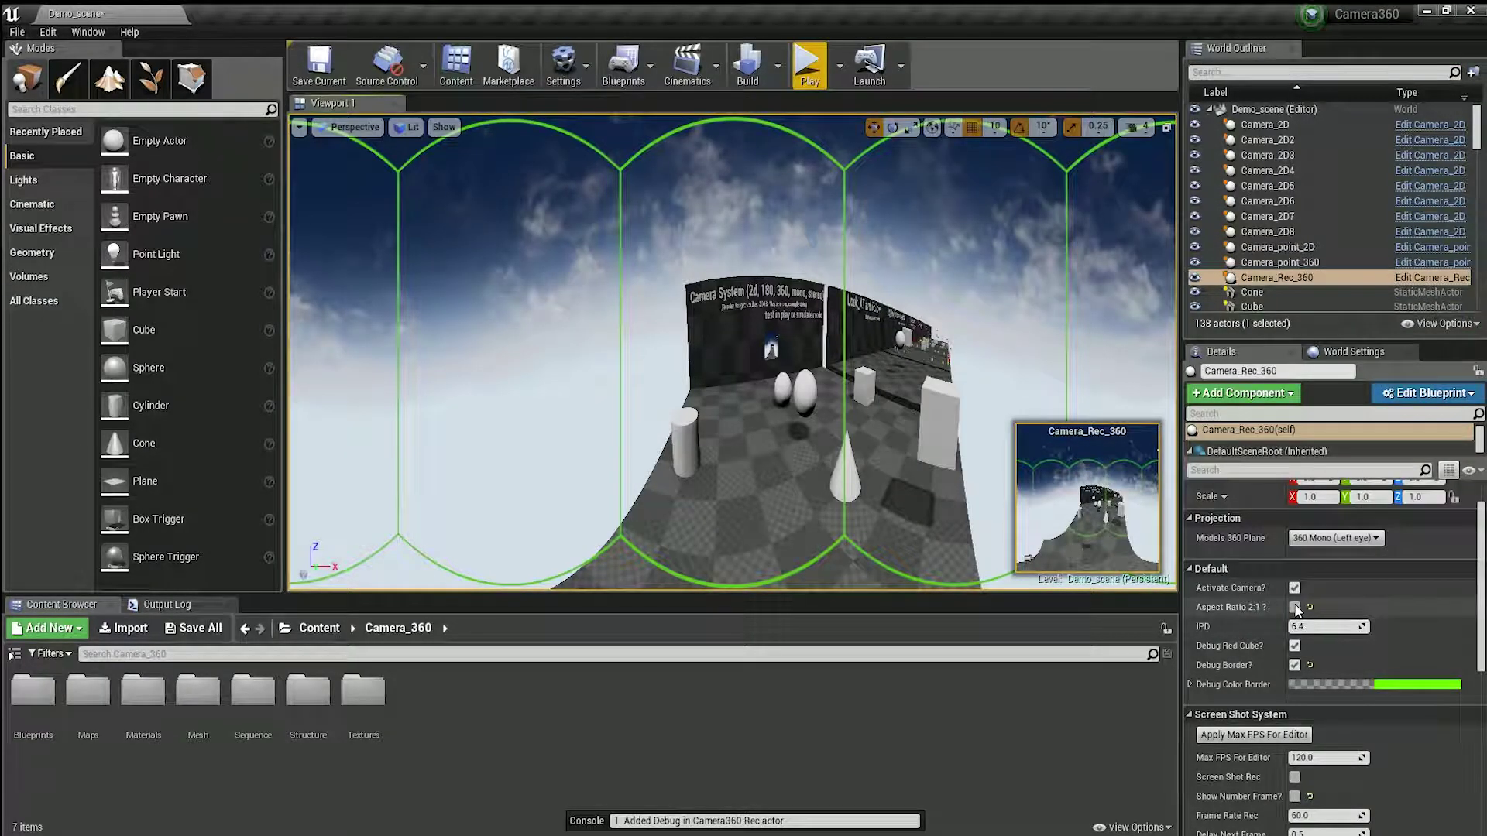
click(1294, 608)
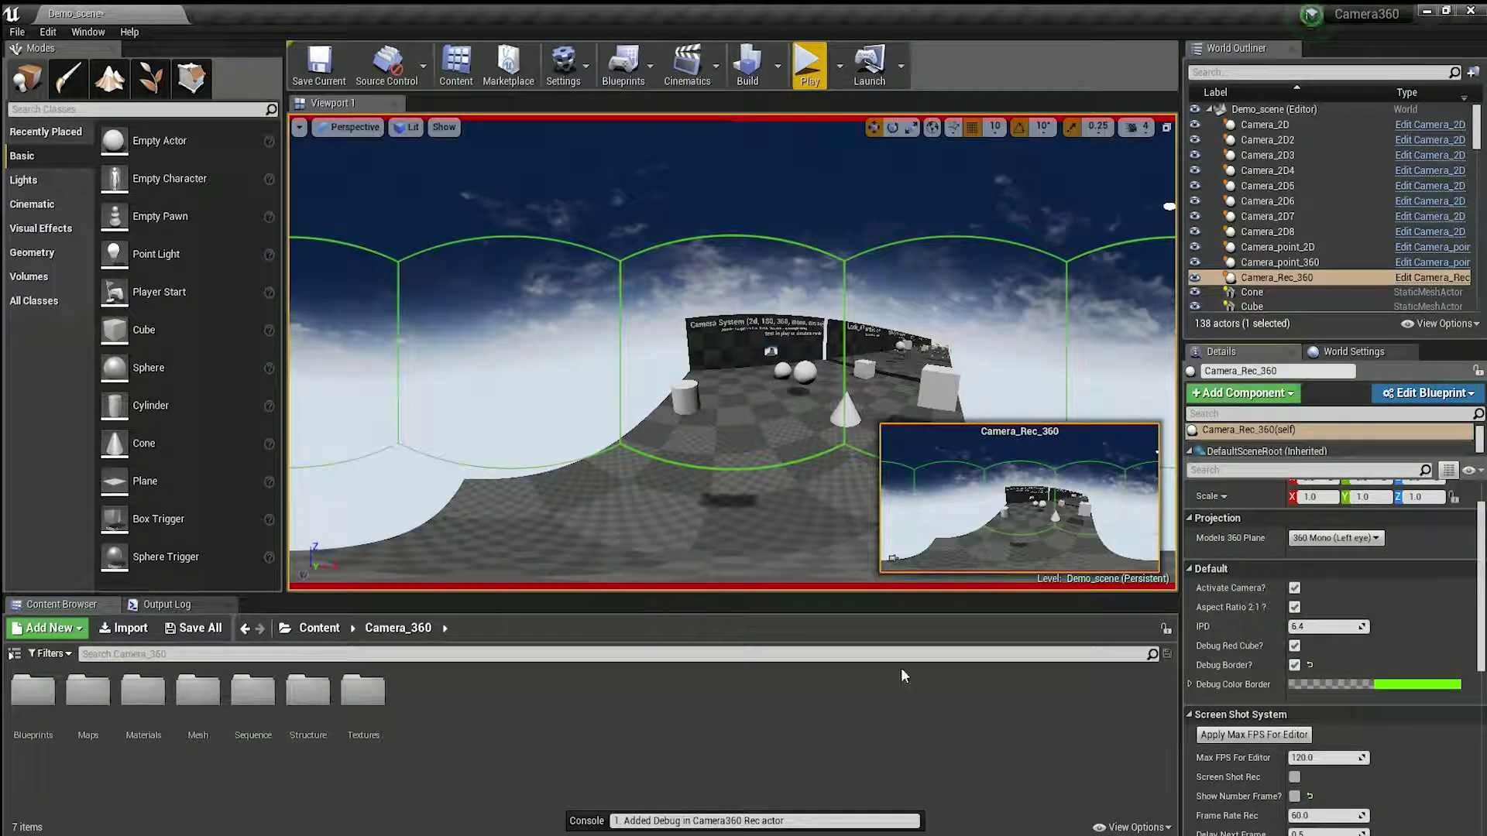
drag(798, 819, 635, 803)
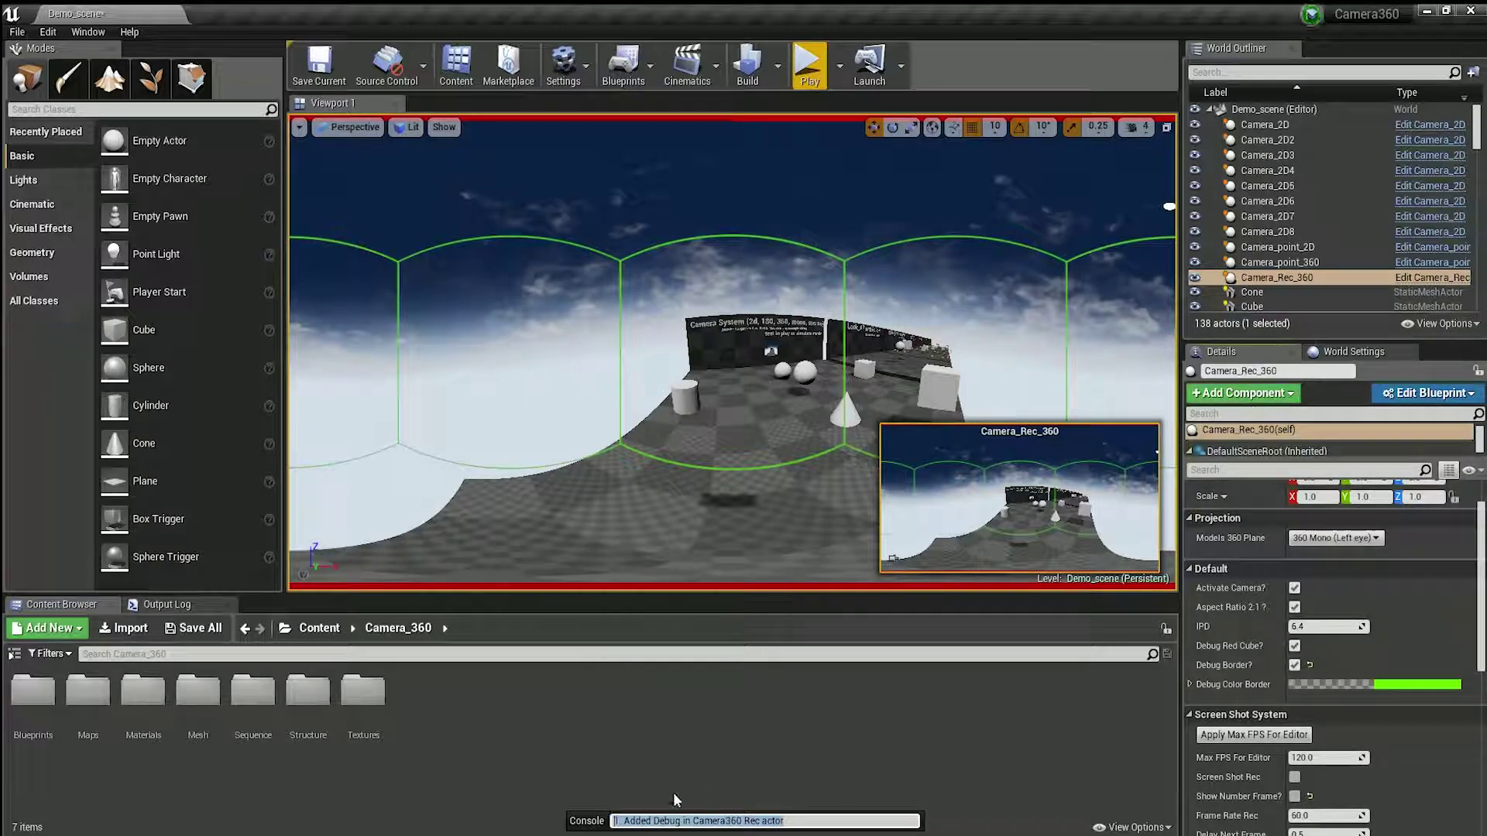
Step: Note '2. Red cube Hide or Show', frame the 360 camera, and toggle Debug Red Cube? off and on
text(2. Re)
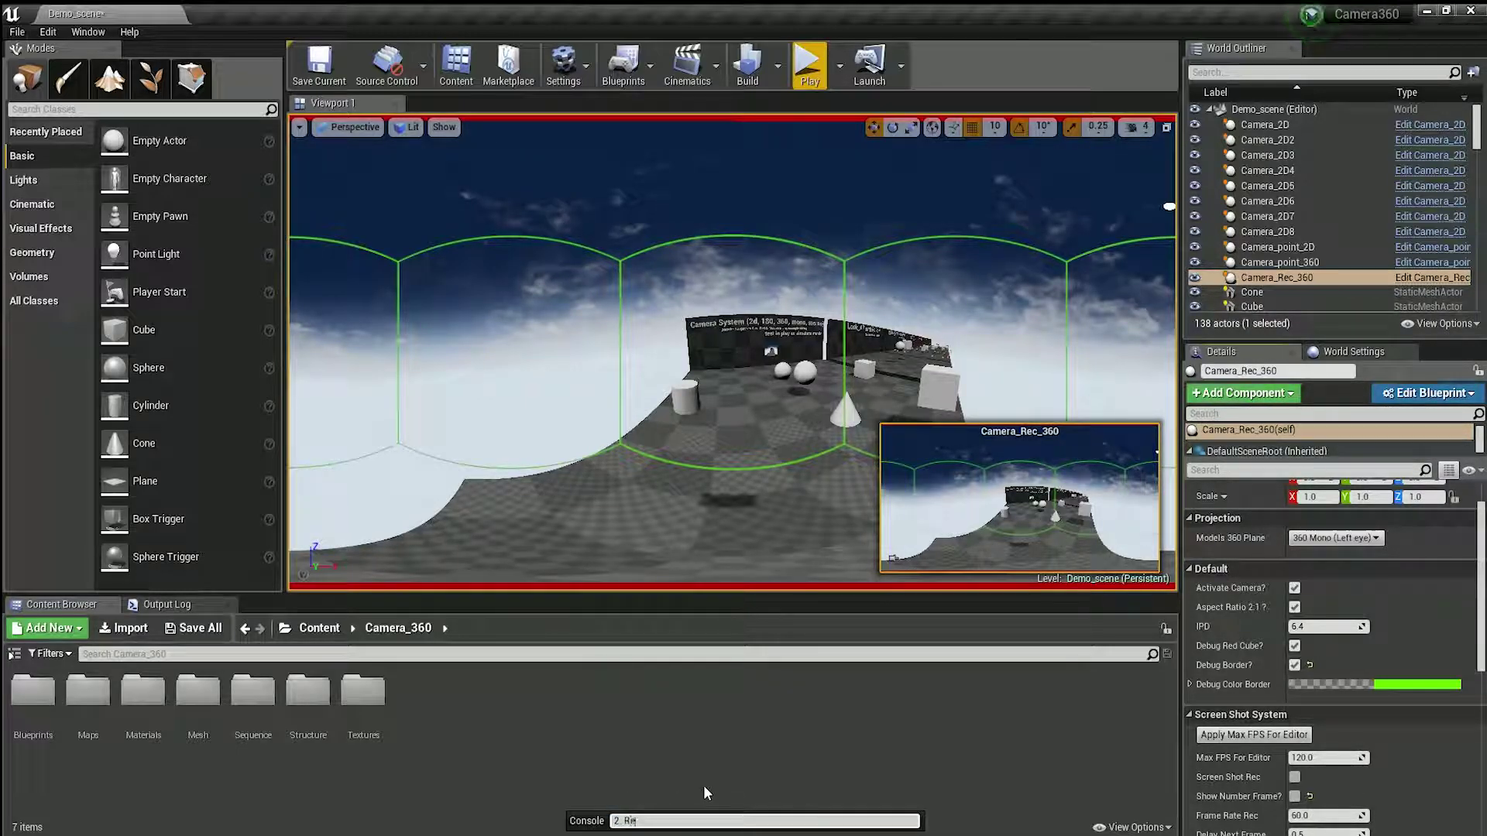
text(d cube Hide or S)
text(how)
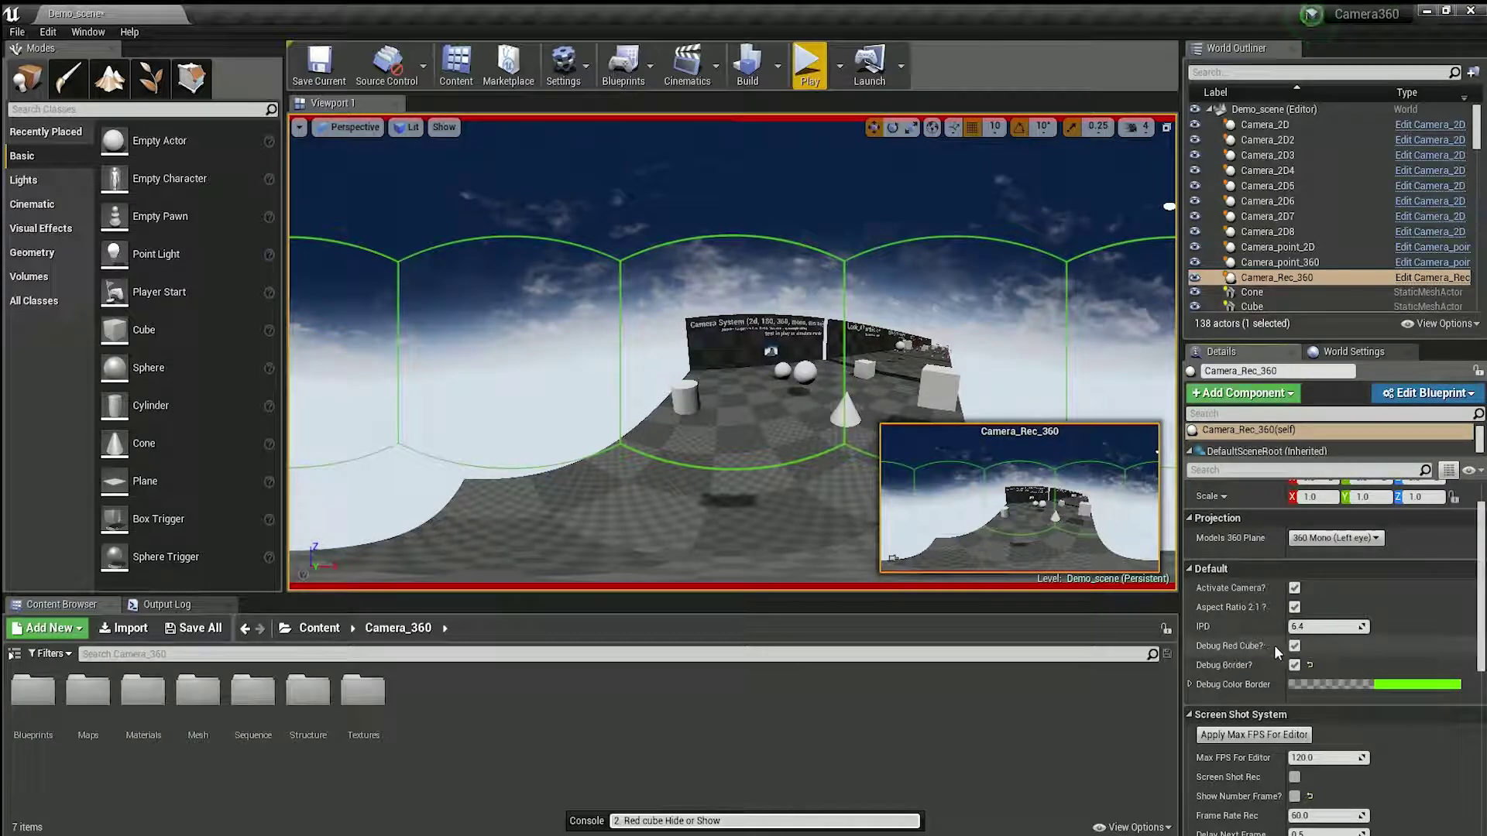
click(1294, 664)
key(f)
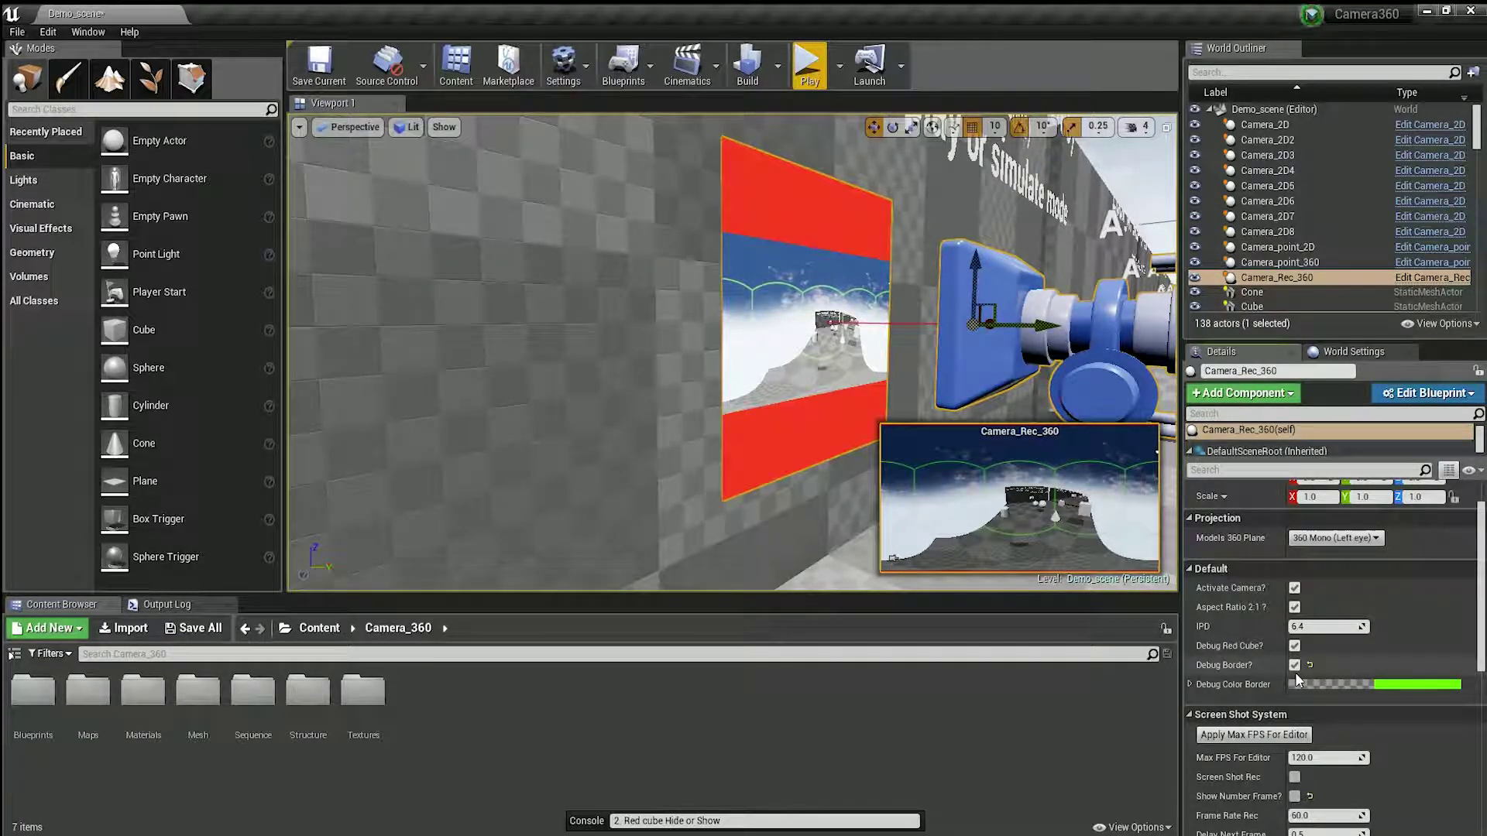
click(1293, 645)
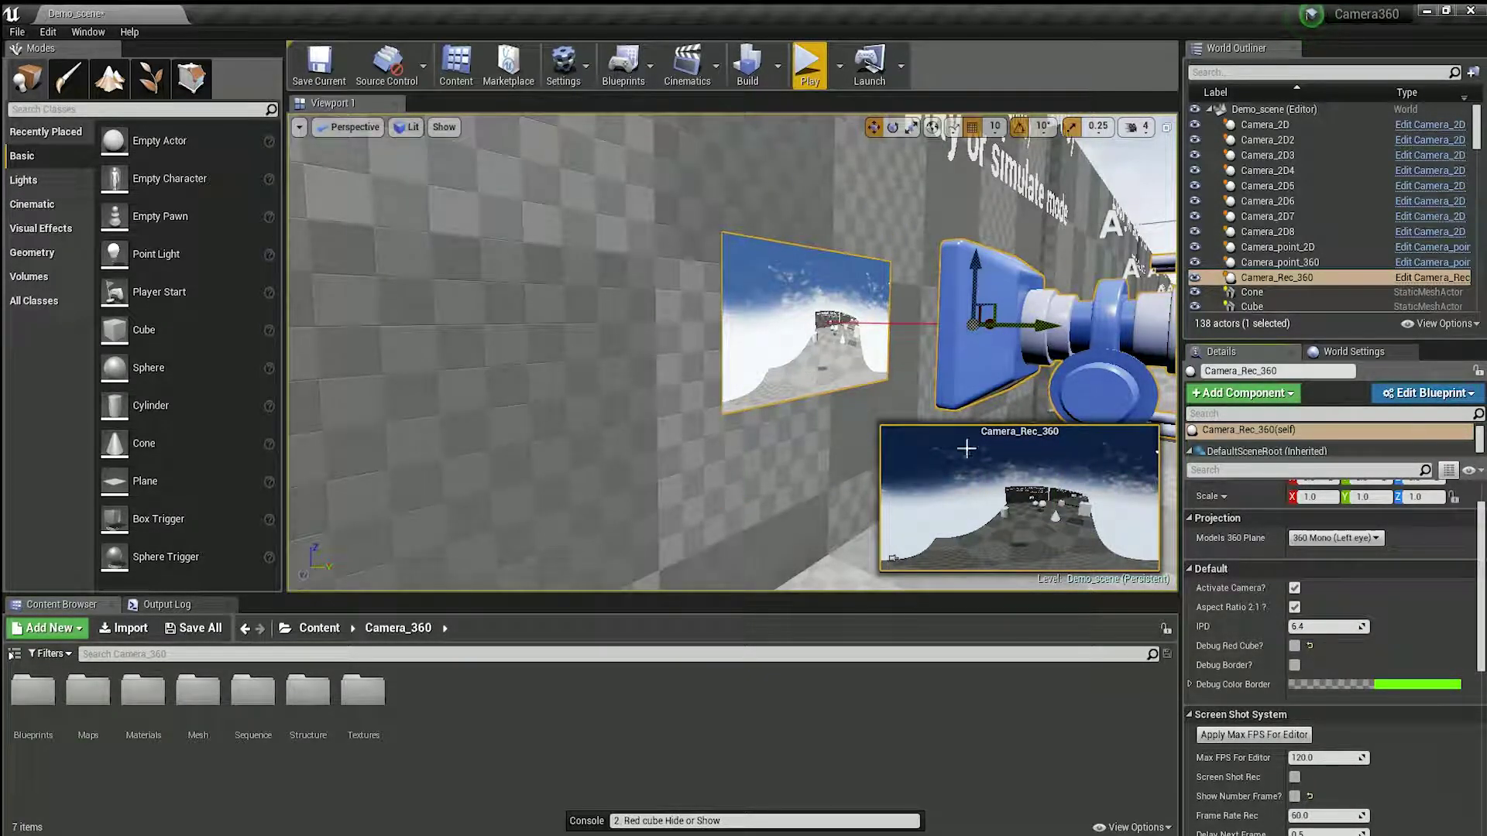
click(1299, 645)
click(1295, 664)
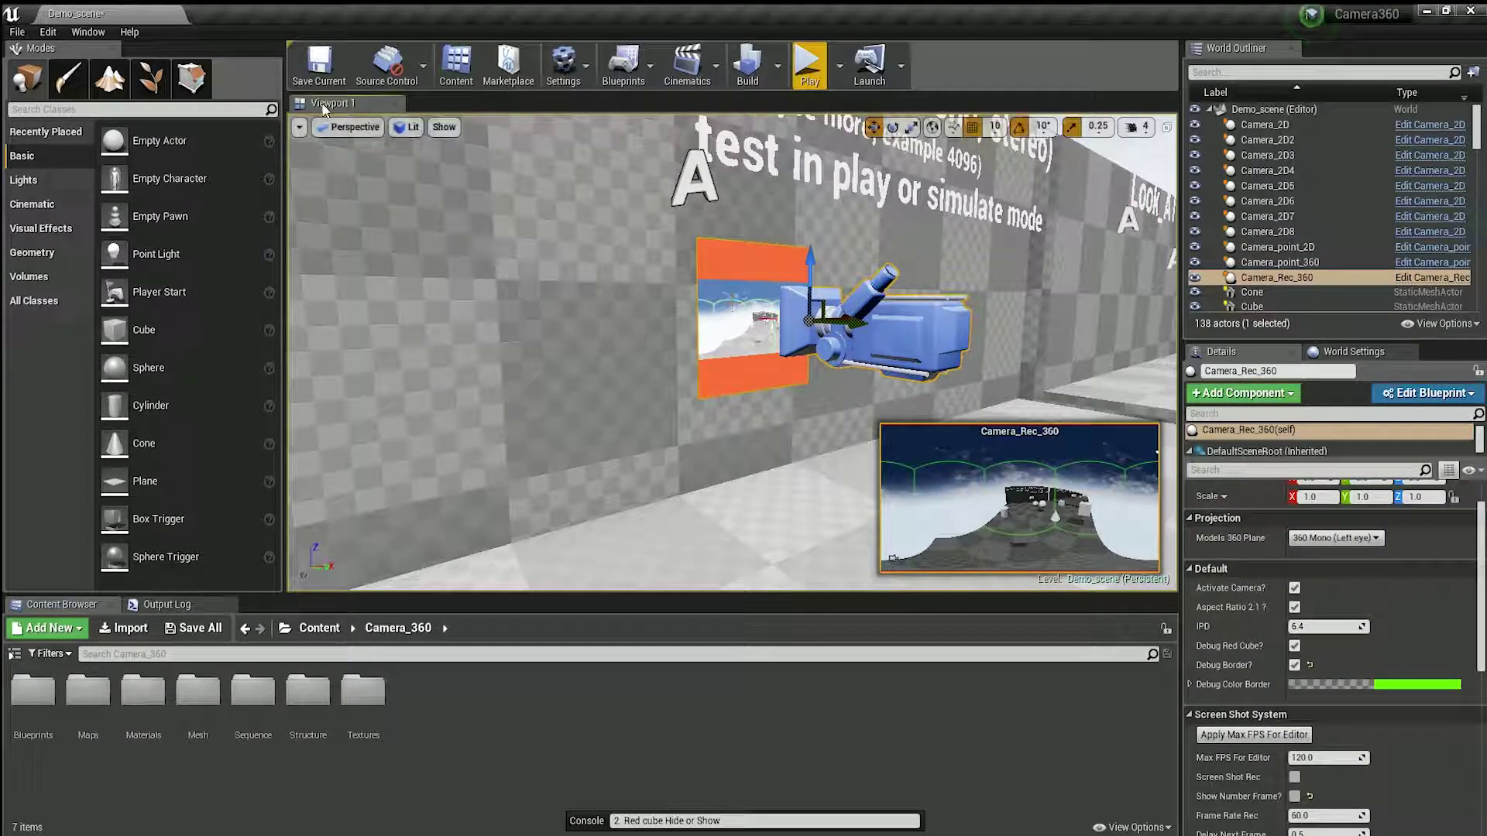
Step: Run the console command Next to move the view to the Camera2D wall
key(grave)
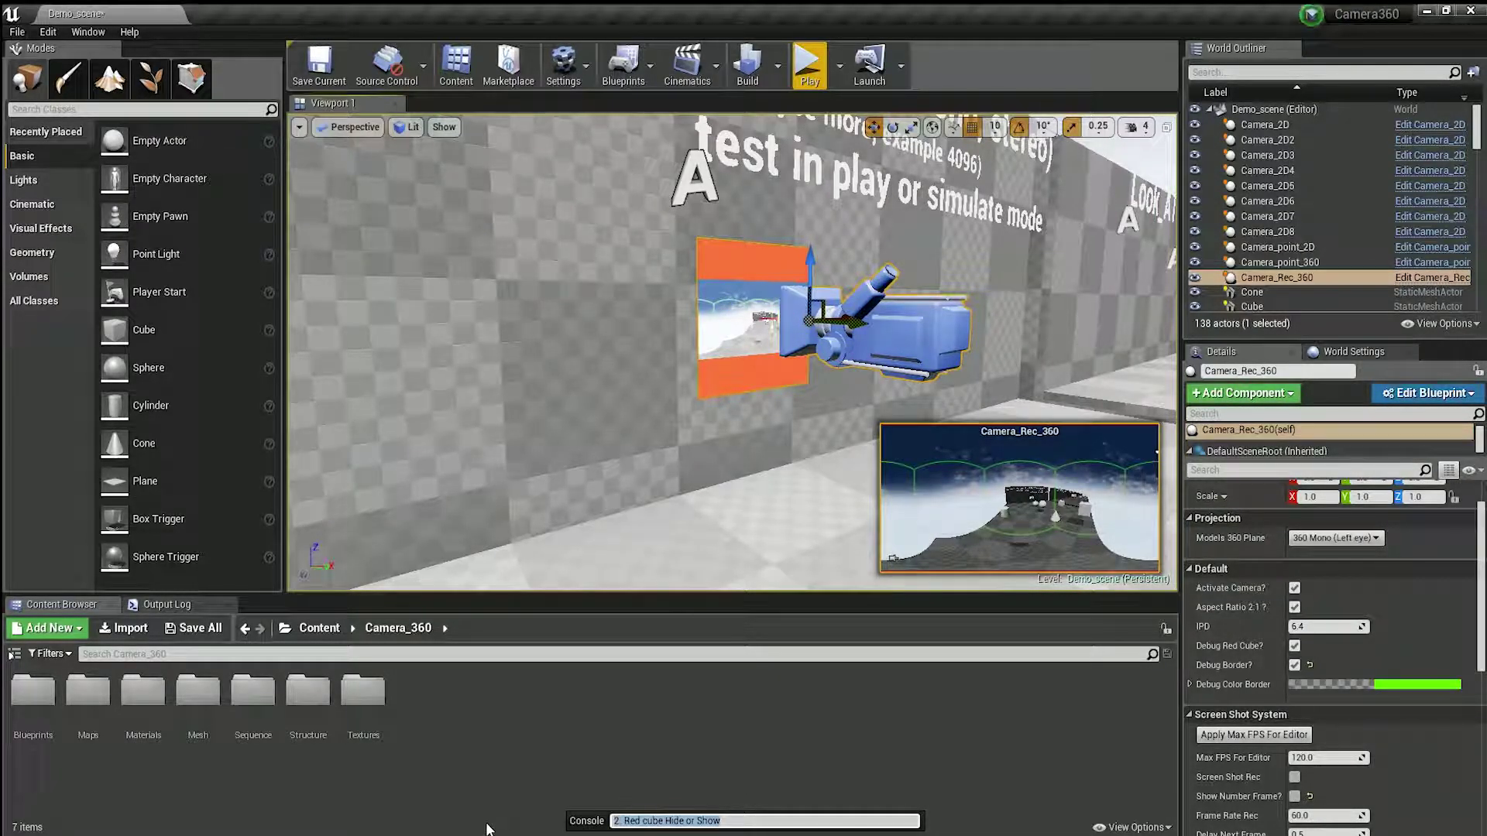
text(Next)
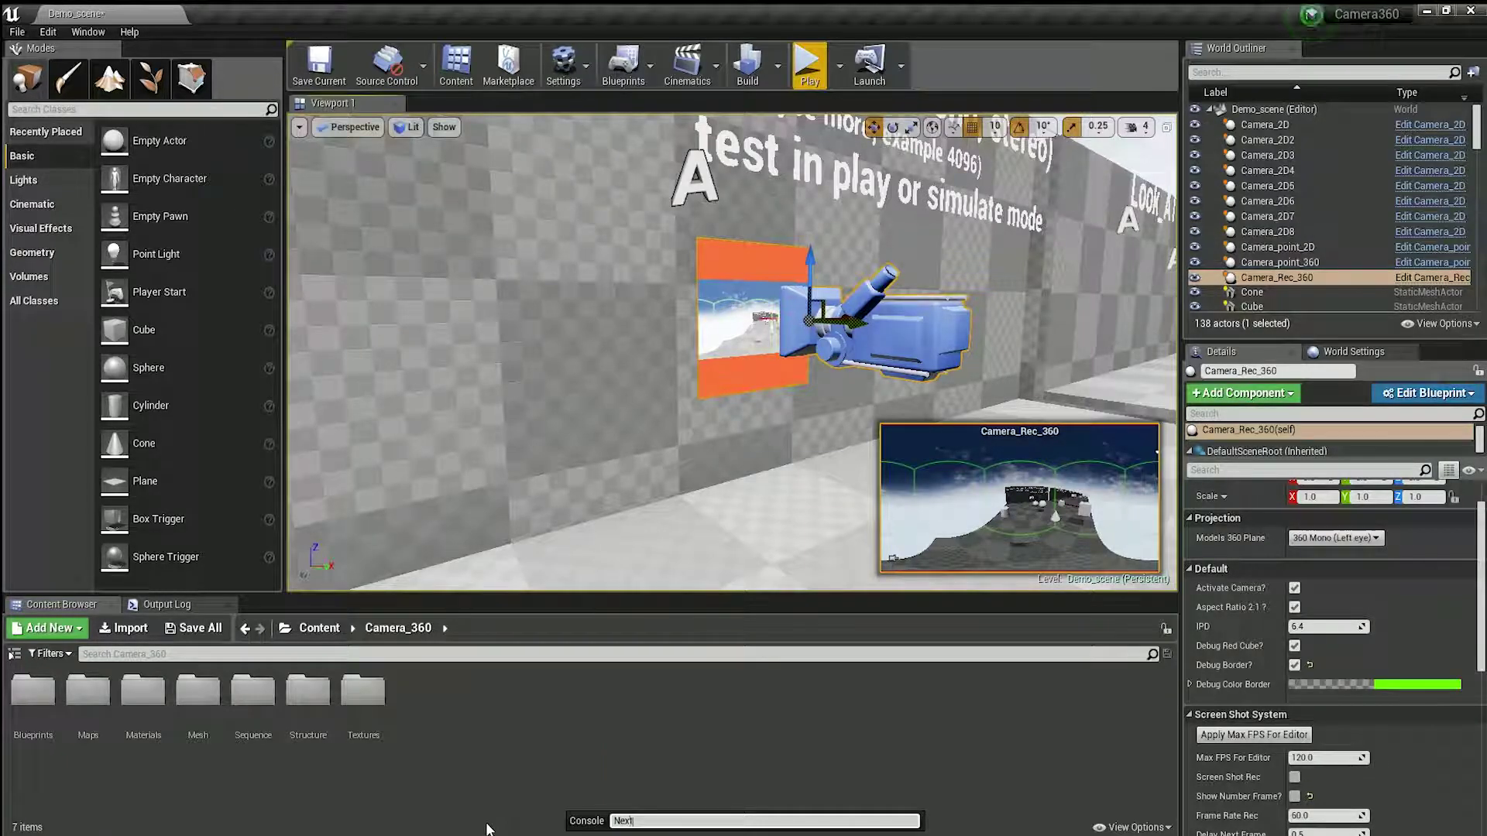
key(Return)
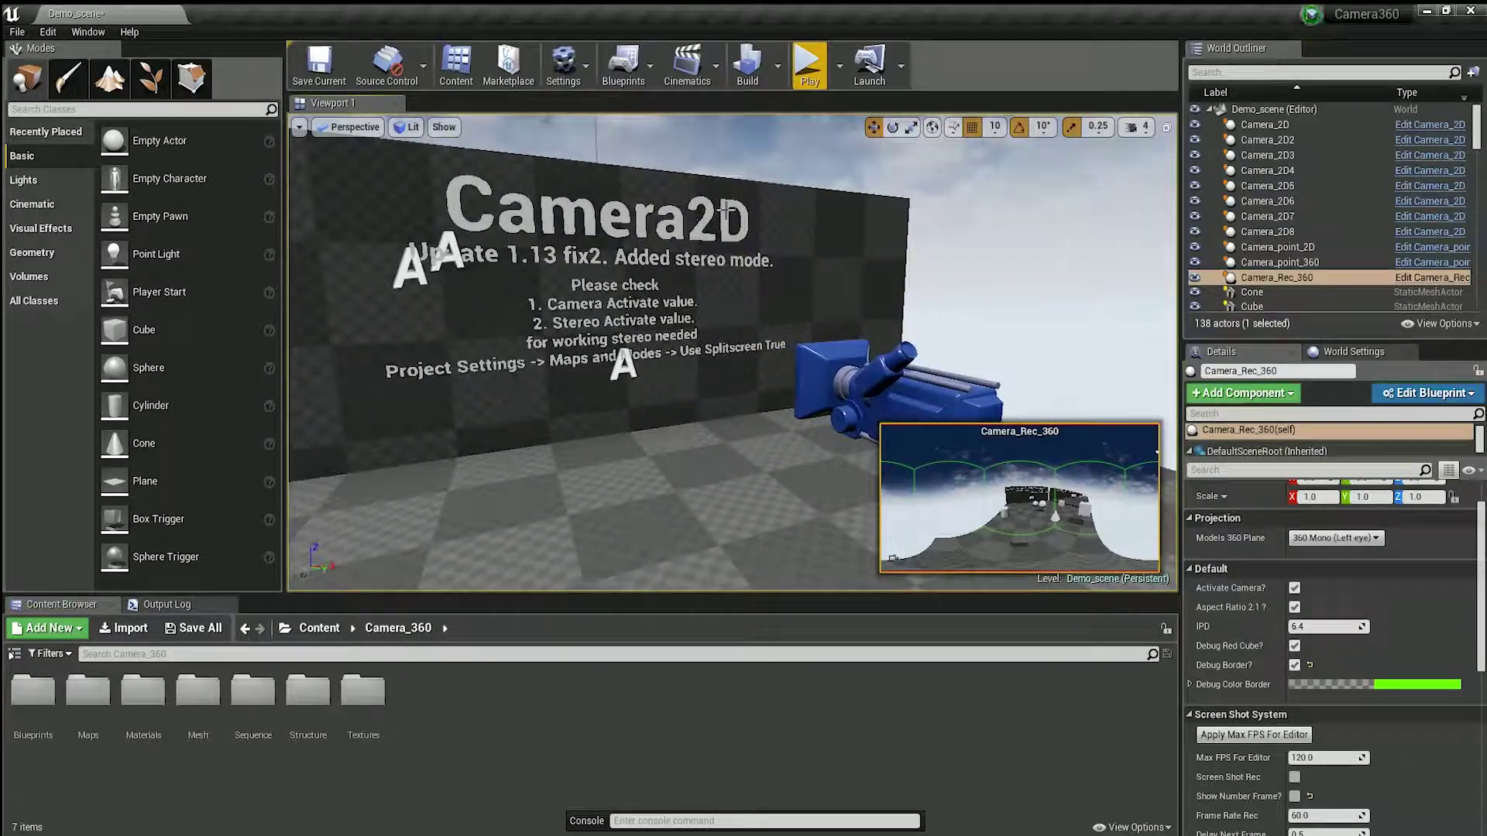
Step: Select Camera_2D8, start an 'Added Stereo Mode for Camera_2D actor' console note, and locate the Camera_2D blueprint in Blueprints
click(844, 380)
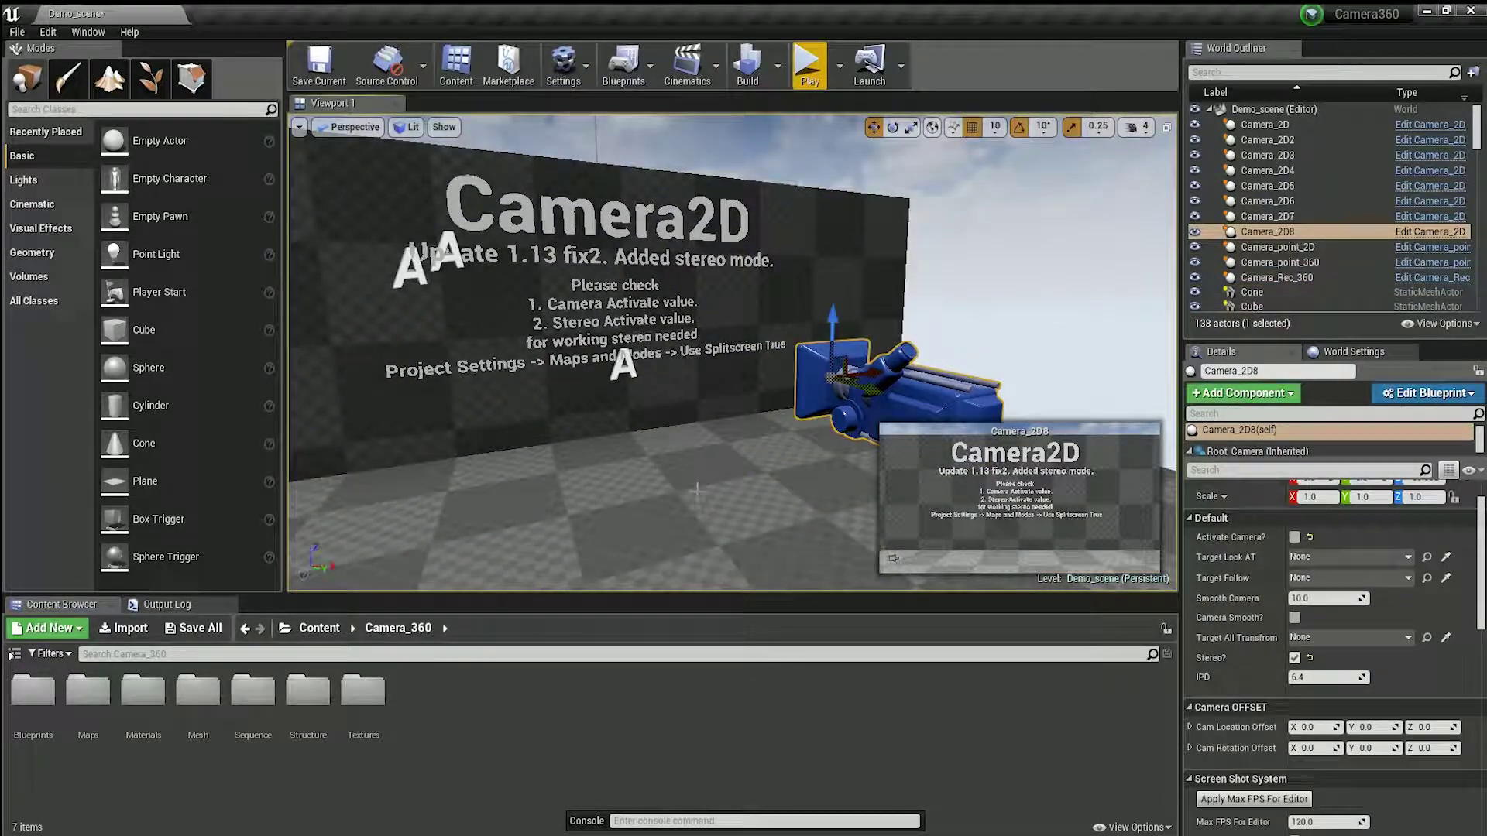
click(746, 820)
text(Added Stereo Mode for Camera_2D actor)
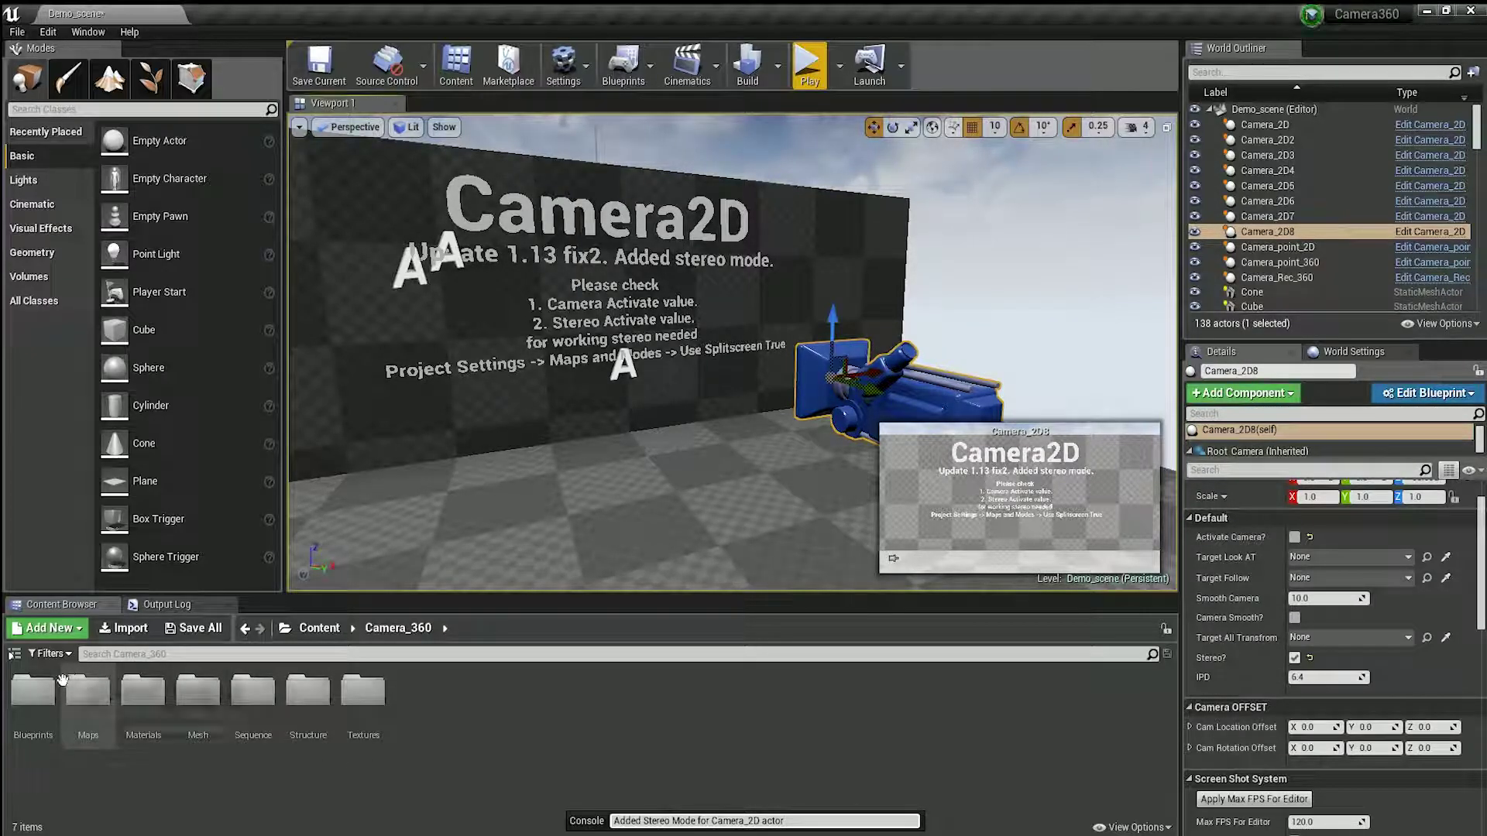
double_click(33, 691)
click(85, 711)
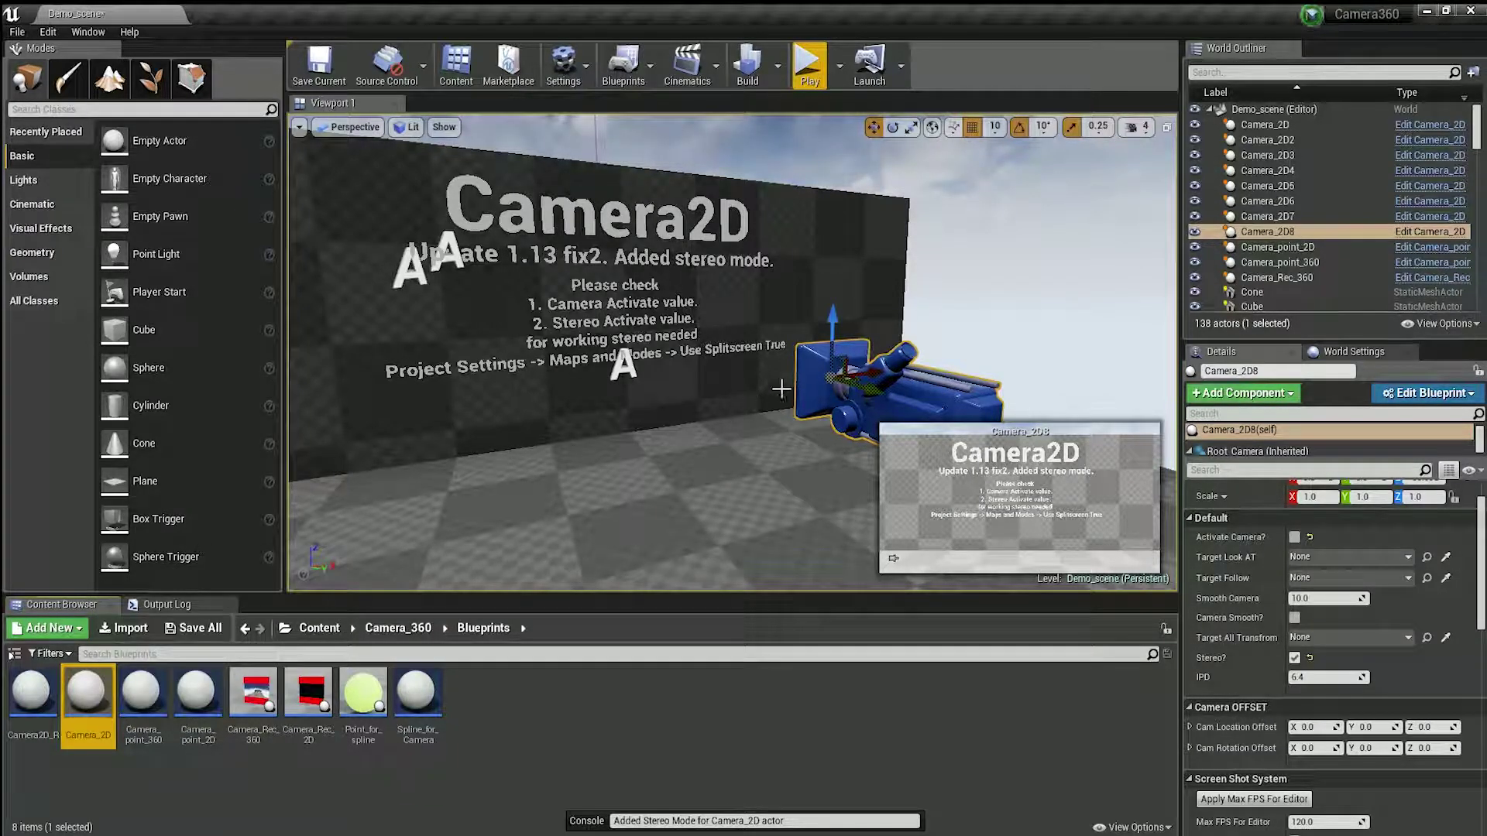
drag(906, 386, 929, 341)
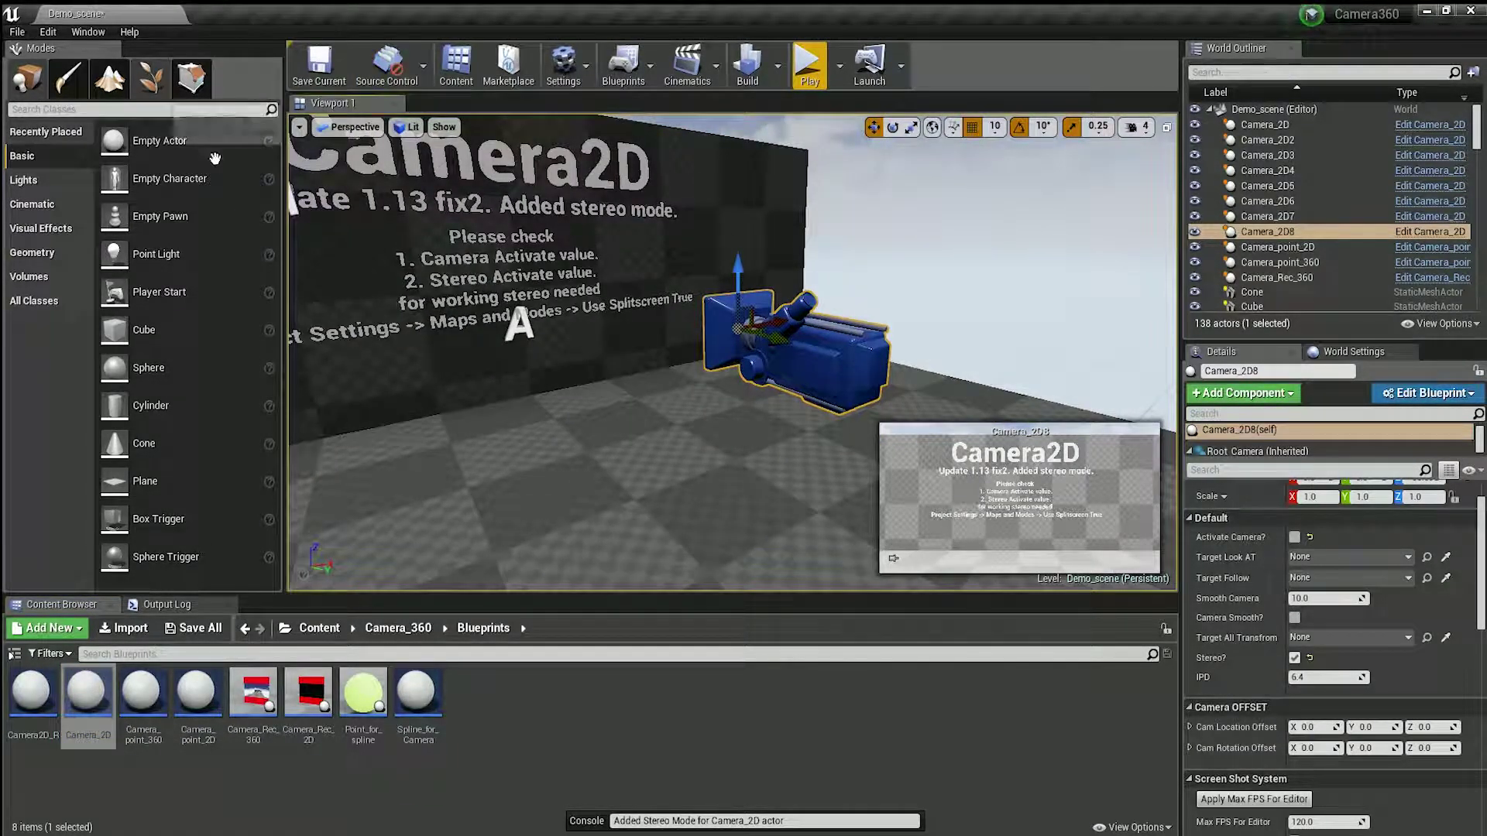
click(624, 821)
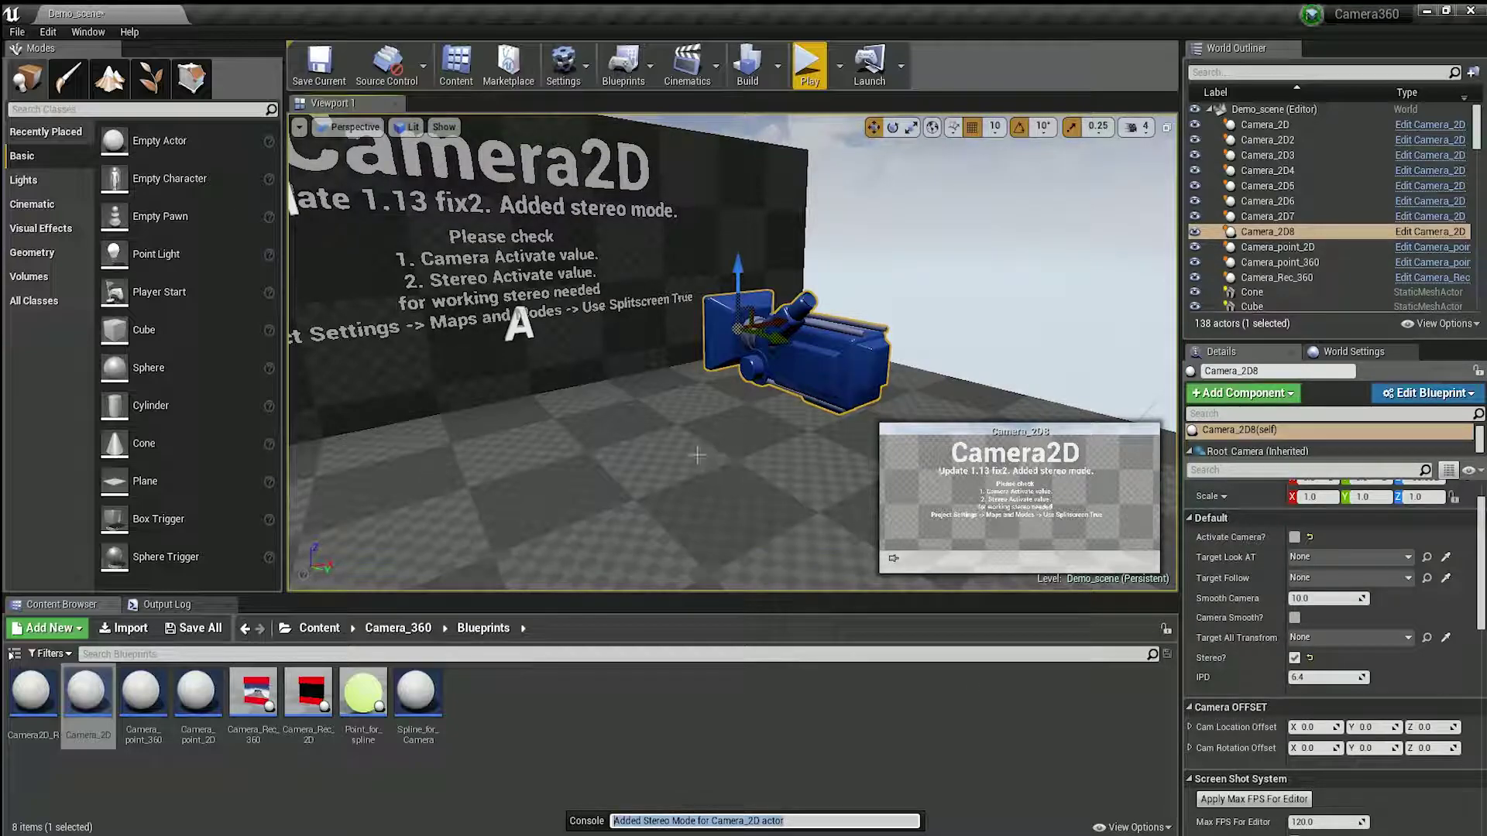
right_drag(685, 411, 673, 399)
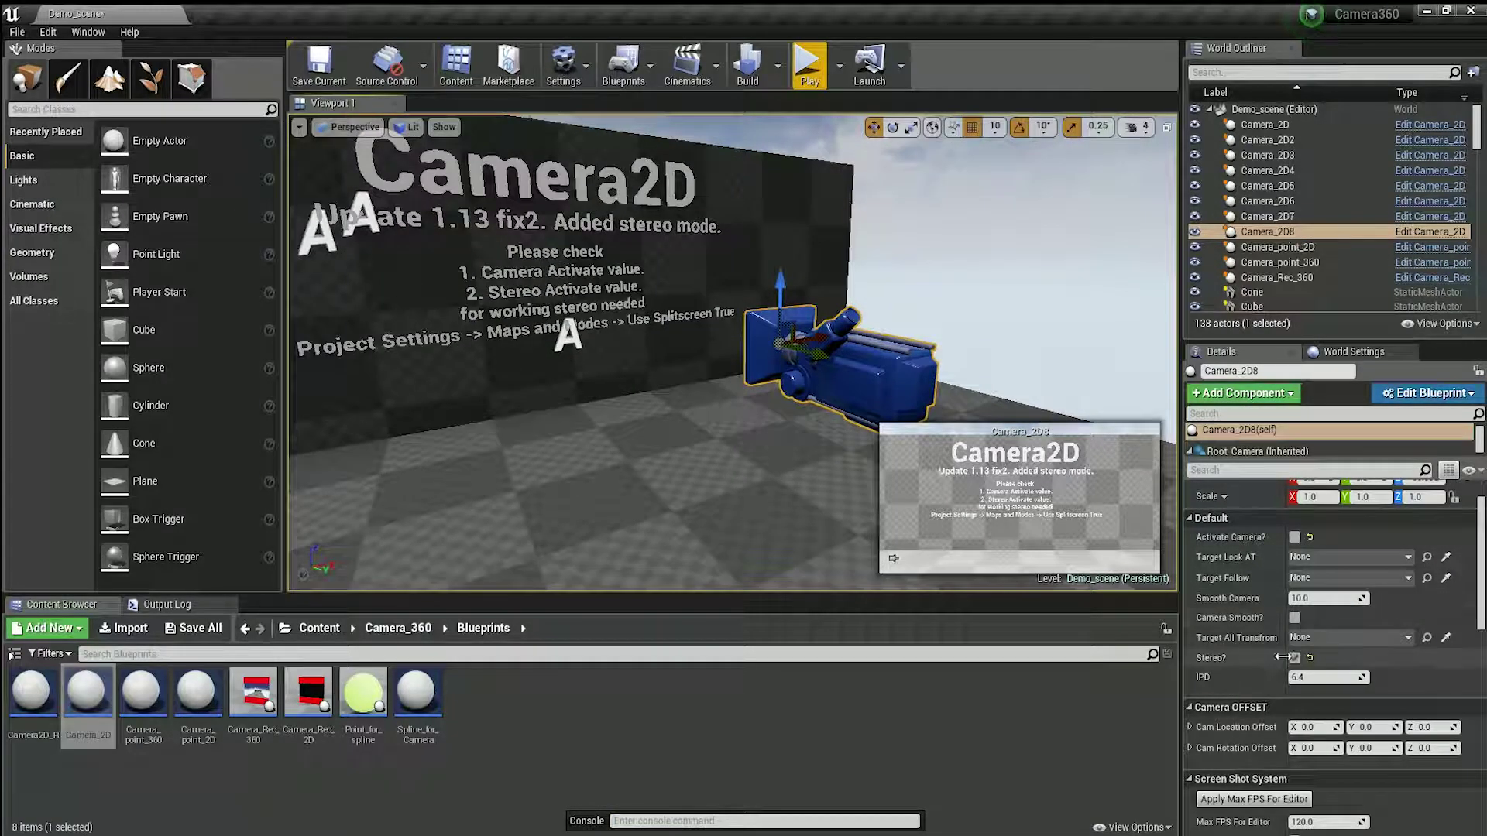
Step: Reselect Camera_2D8, tick Activate Camera?, and play-test the stereo split view
click(1298, 279)
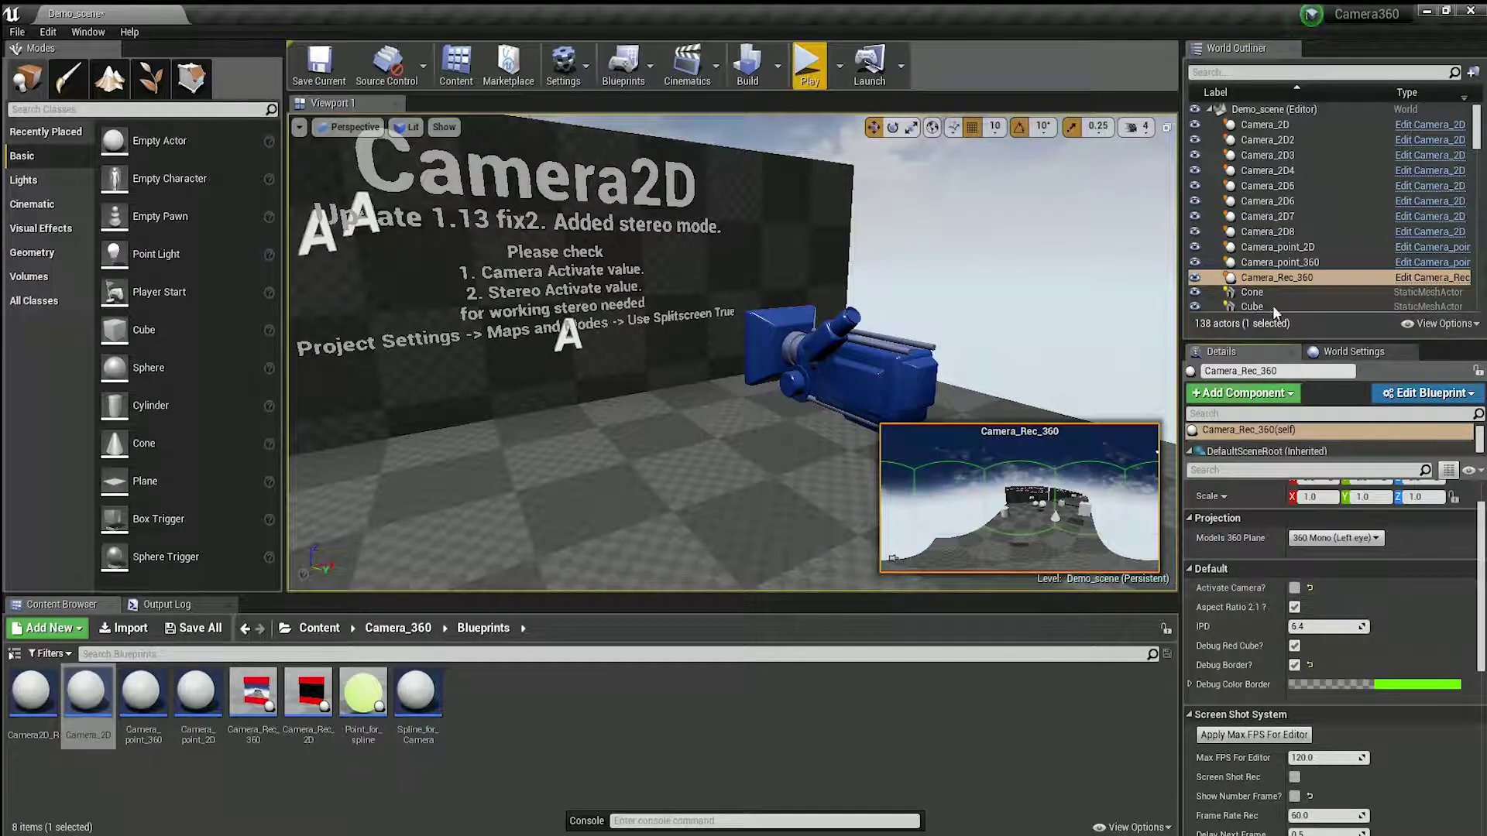
click(1293, 246)
key(Up)
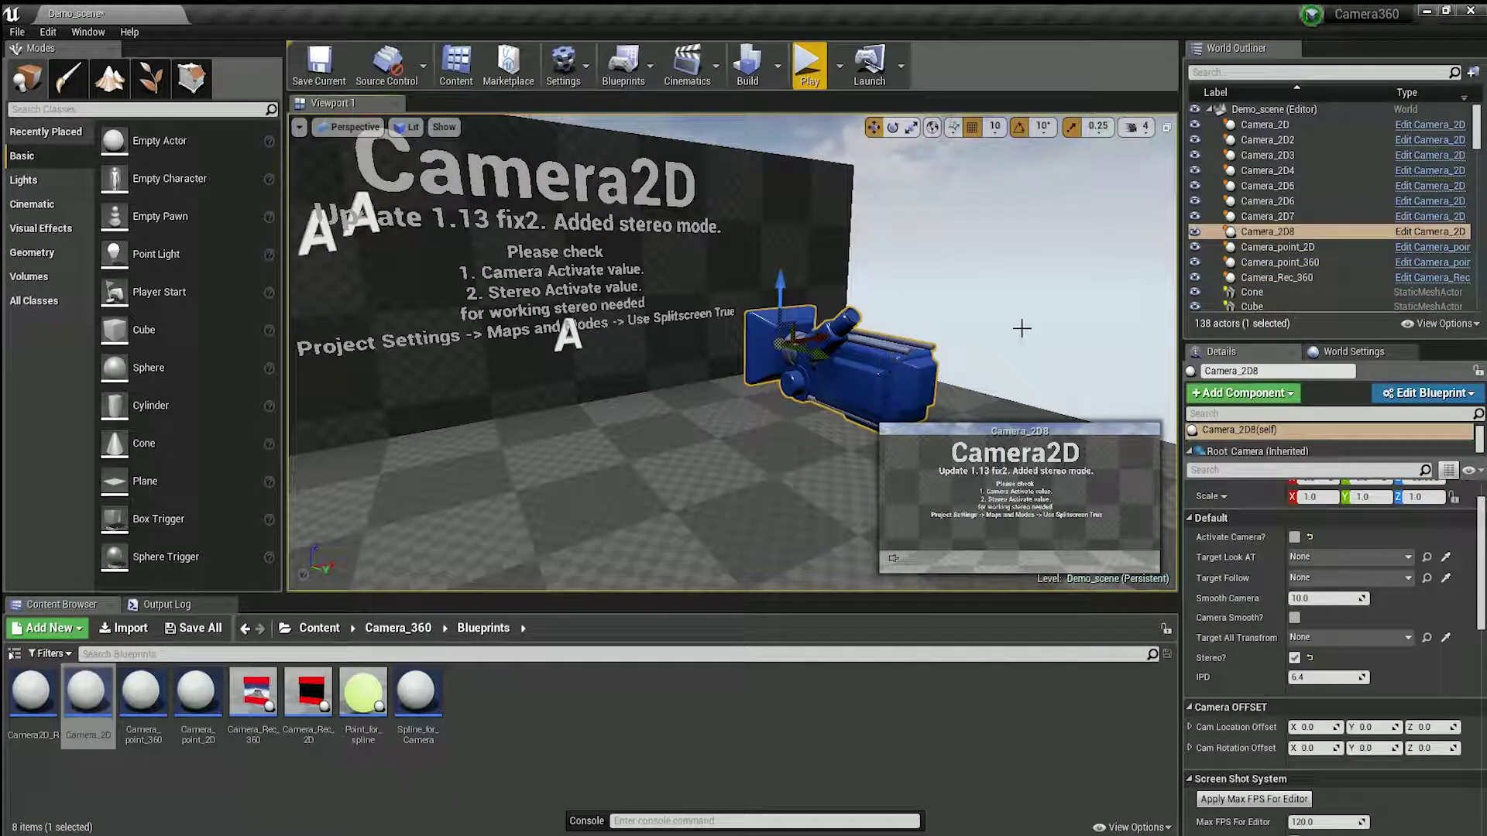
click(1295, 538)
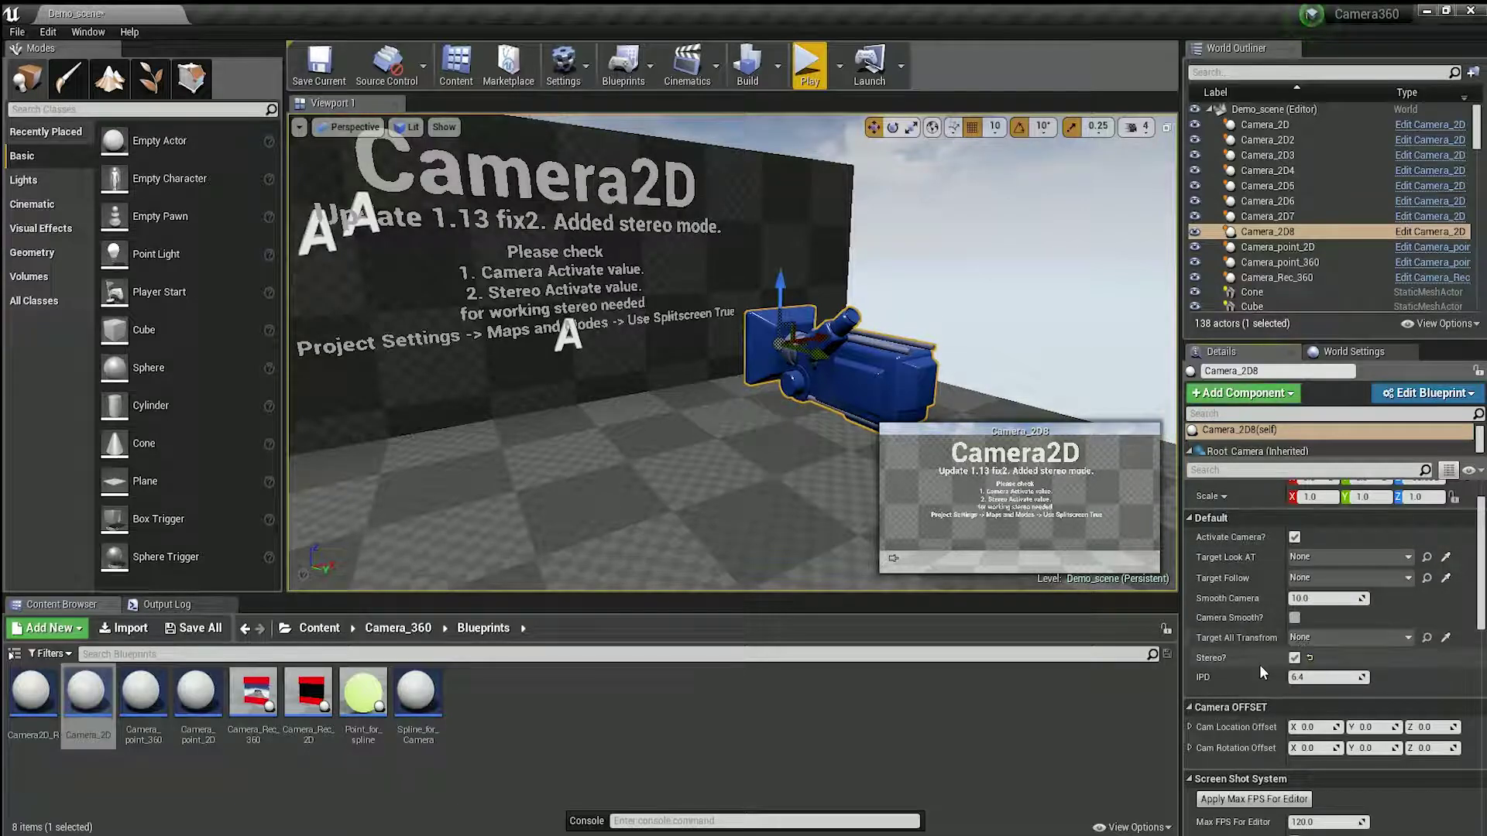
click(817, 76)
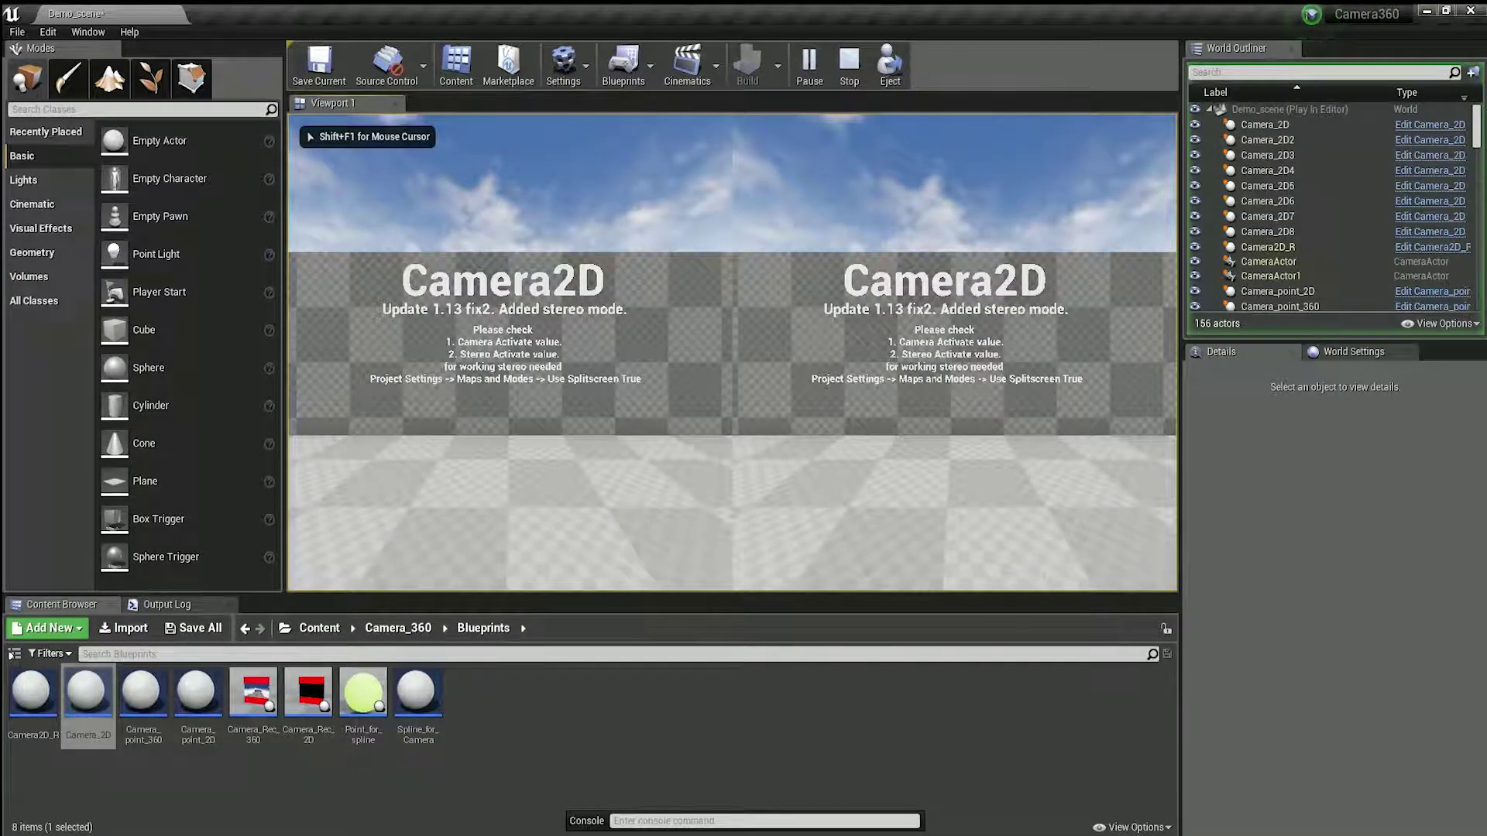
Step: Stop the play test, submit the console note 'dont for', and open the Edit menu
key(Escape)
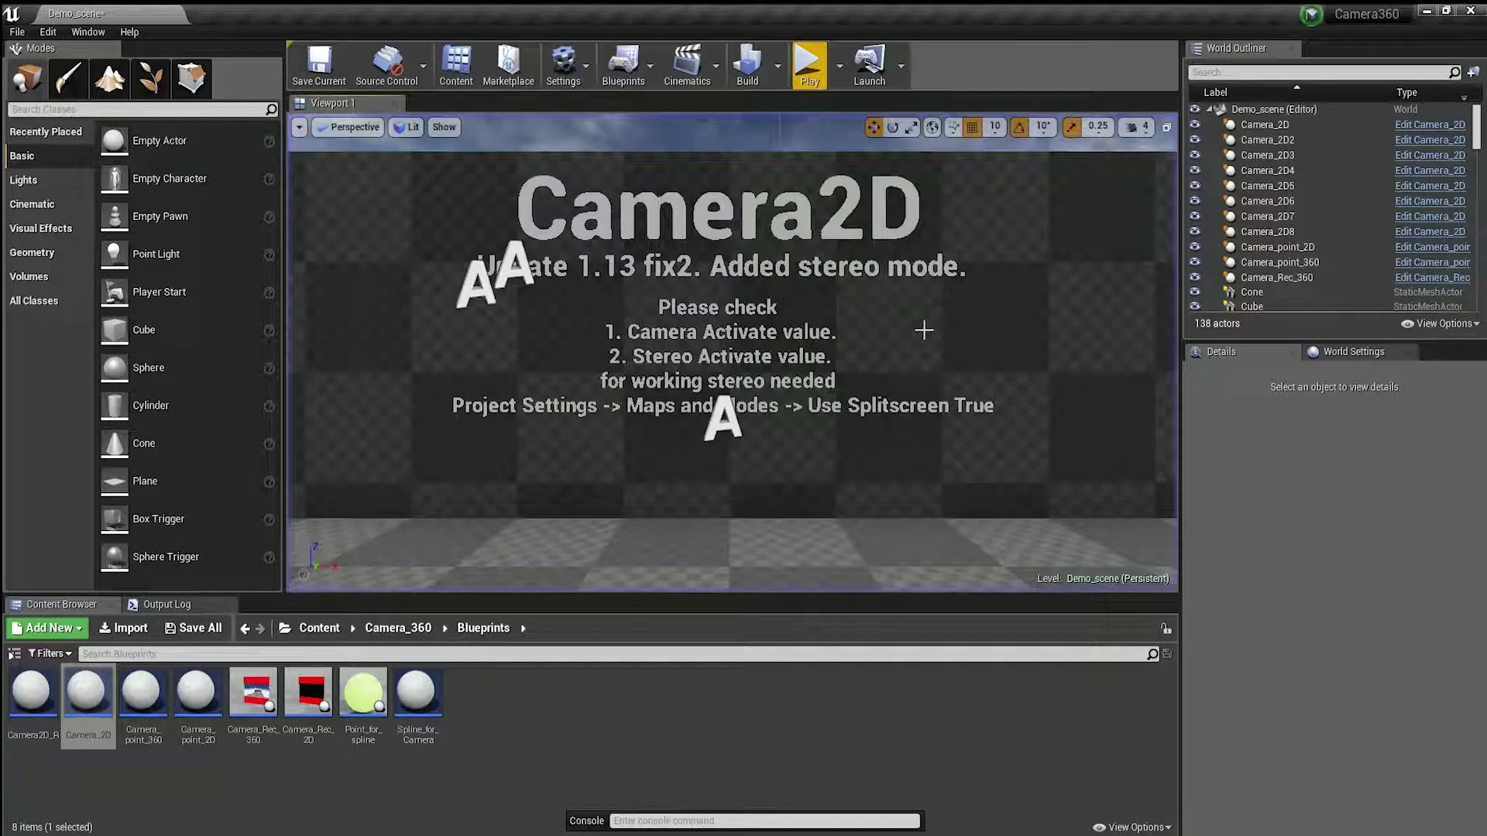
text(do)
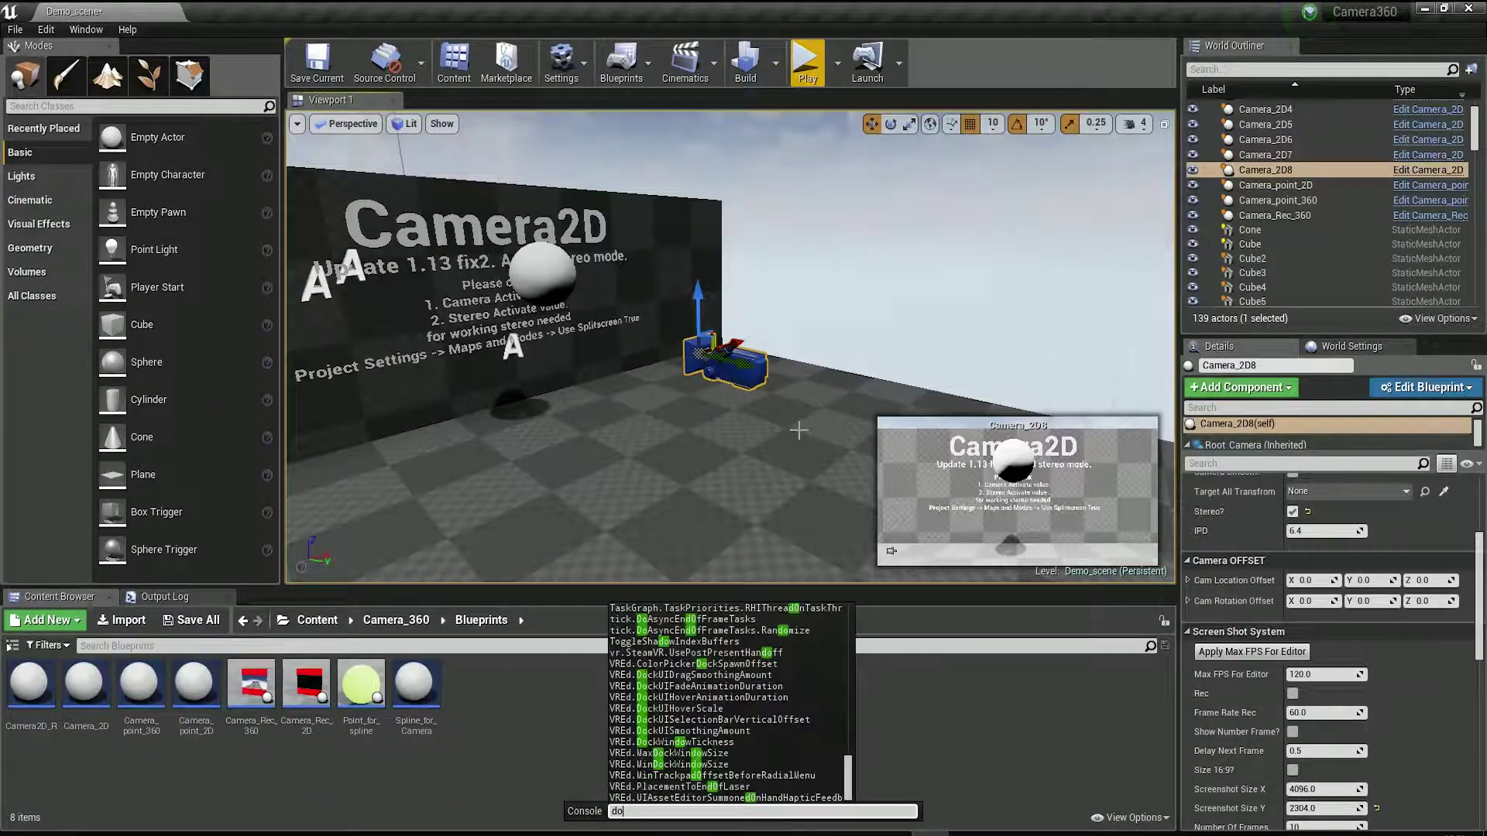
text(nt forge)
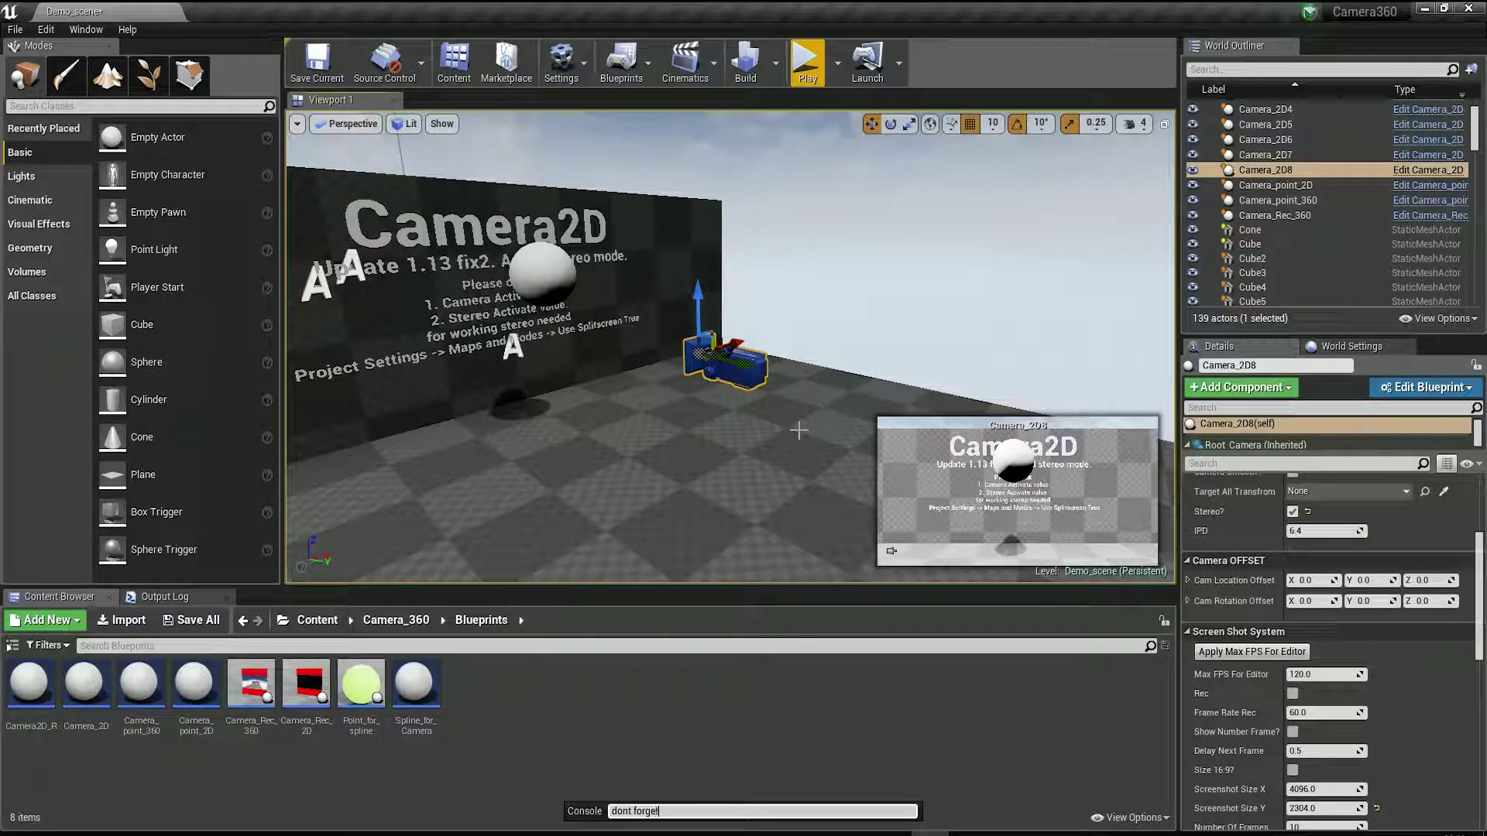
key(Return)
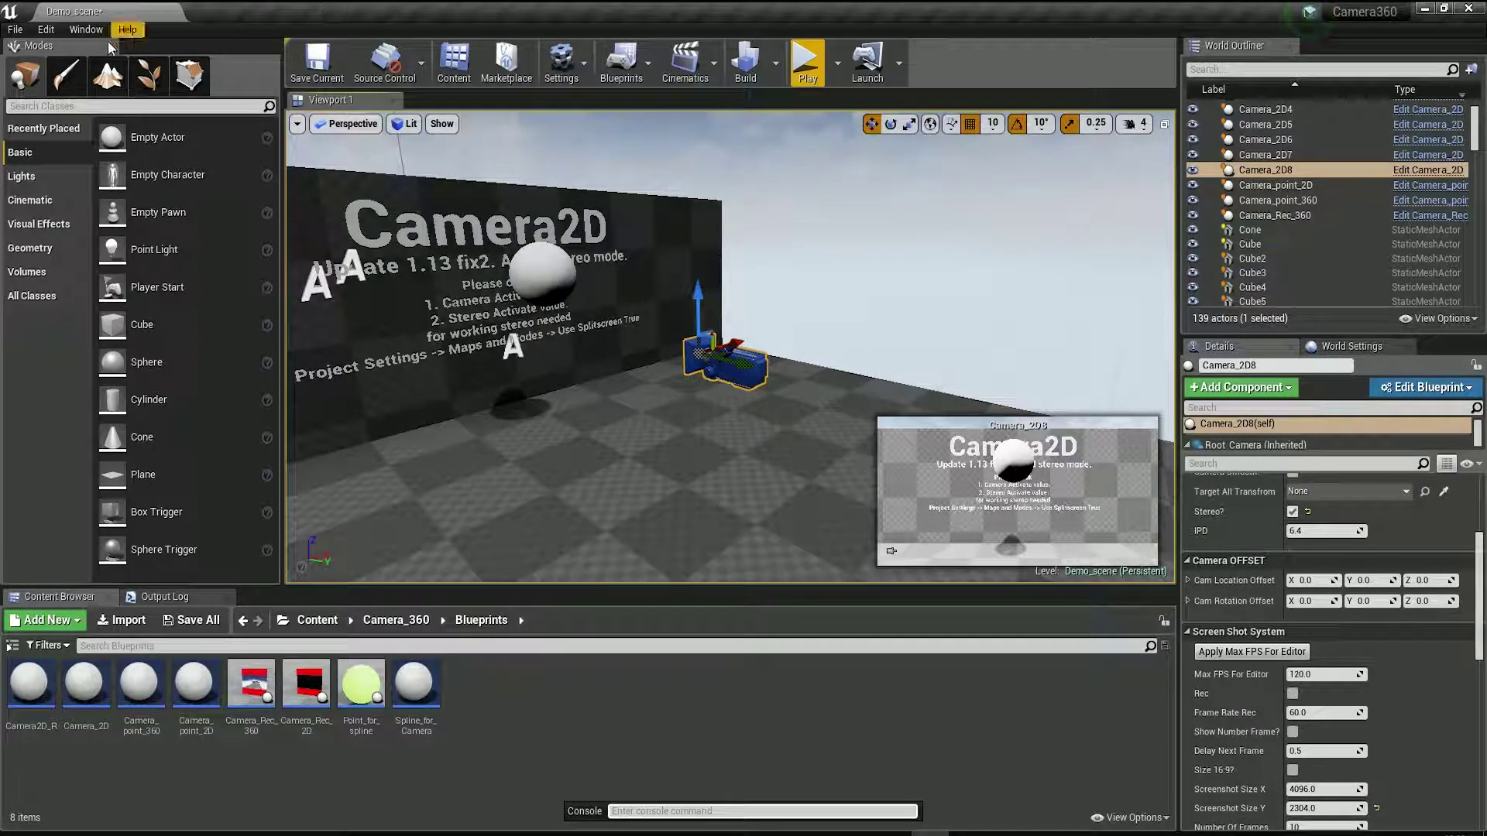
click(45, 32)
Step: Check Maps & Modes in Project Settings for Use Splitscreen with Vertical two-player layout, then close it
click(96, 254)
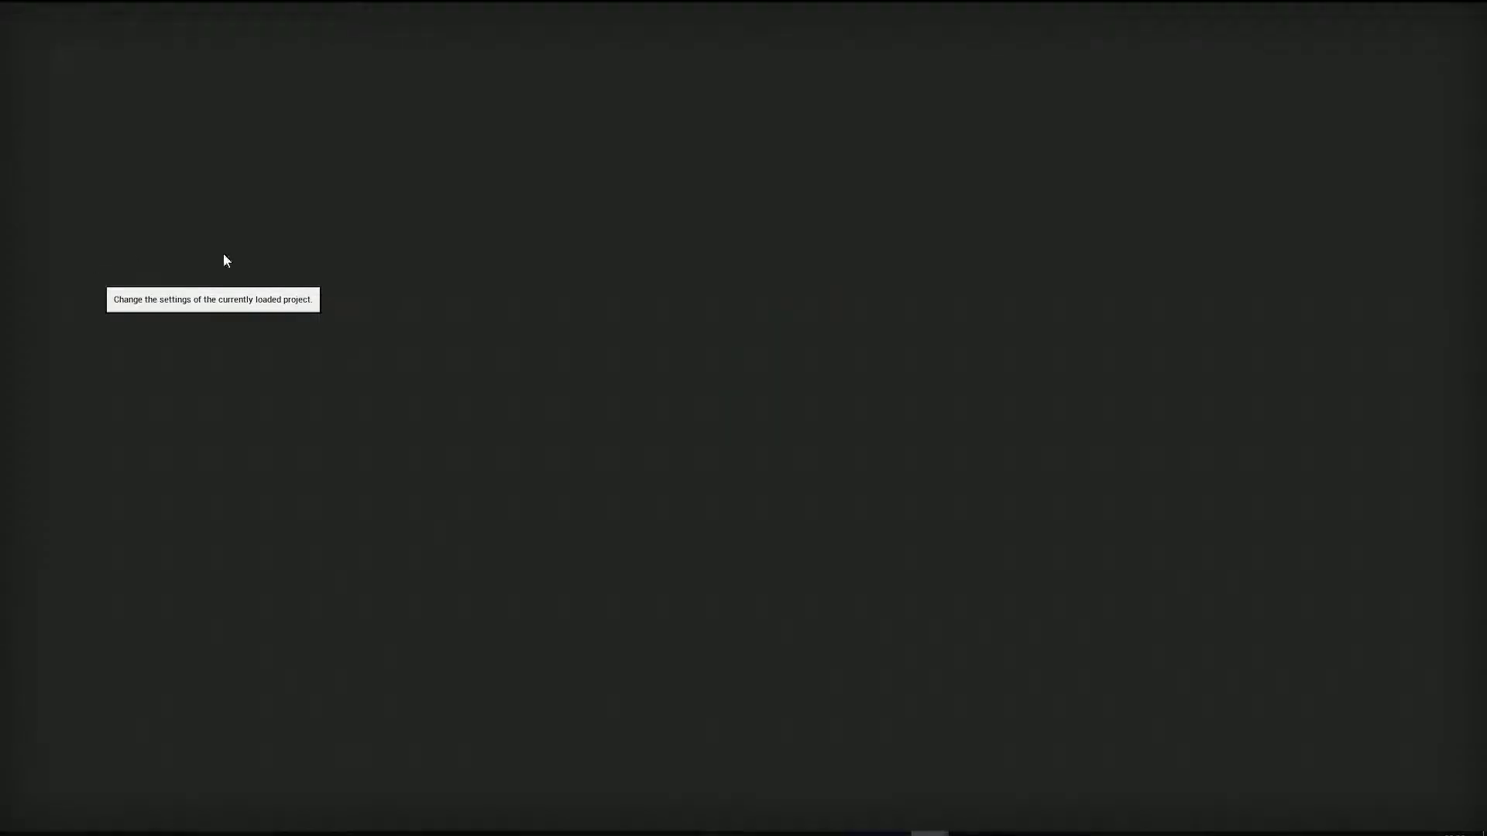
click(55, 158)
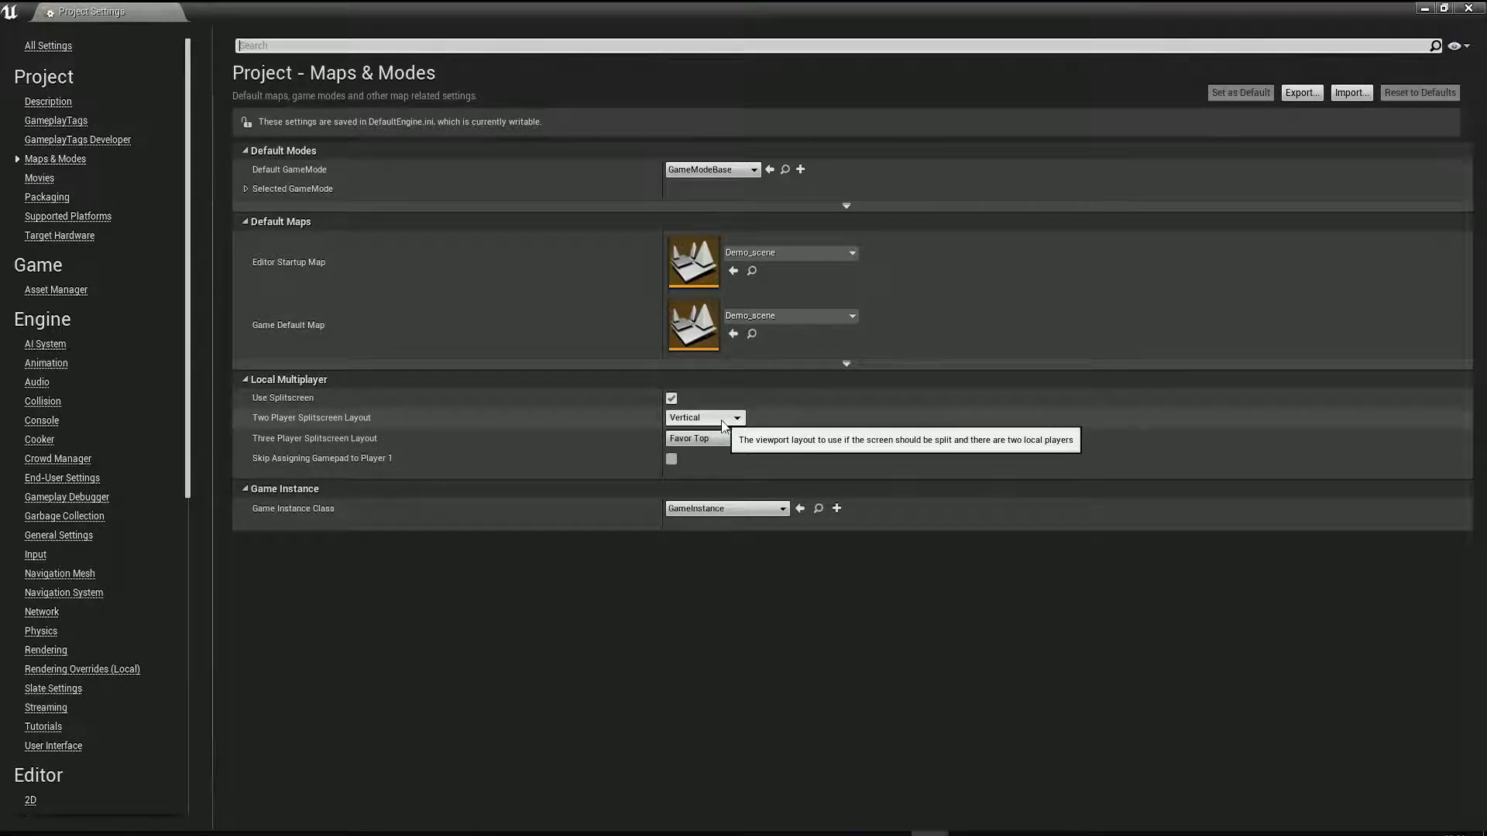
click(1464, 9)
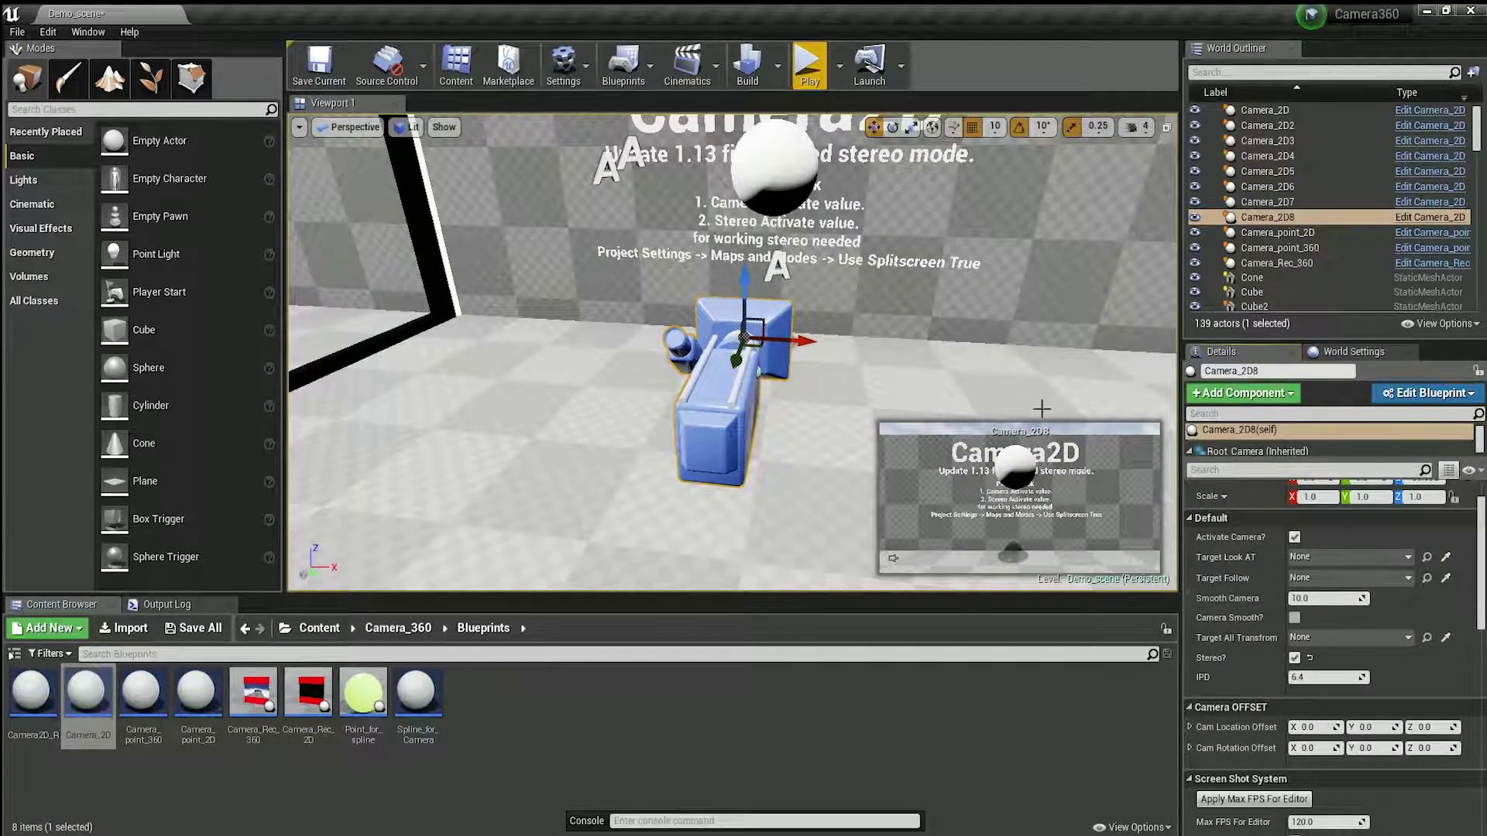
Step: Play-test the stereo view, then untick Activate Camera? on Camera_2D8
click(809, 62)
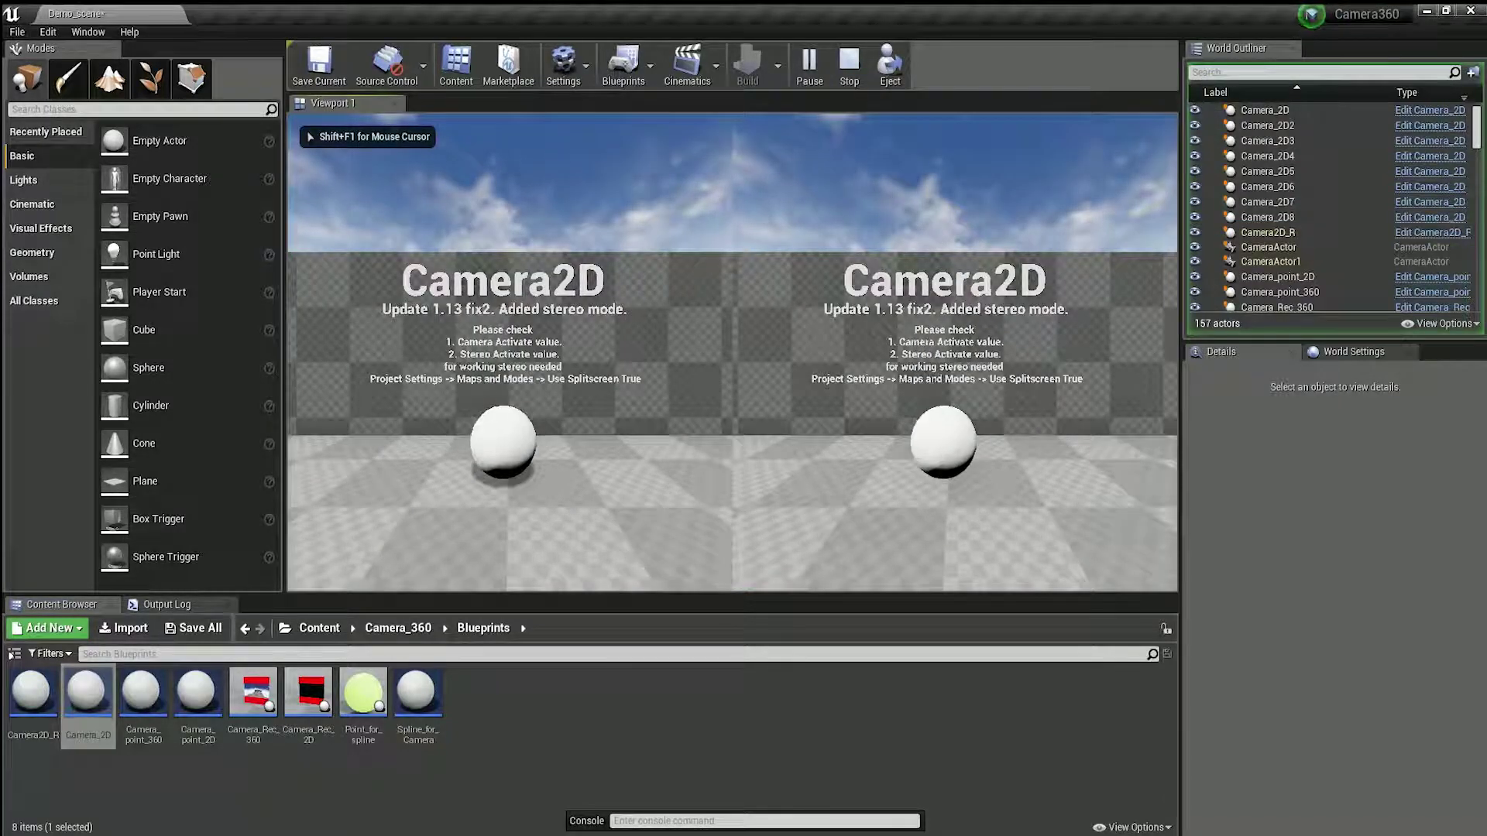
key(Escape)
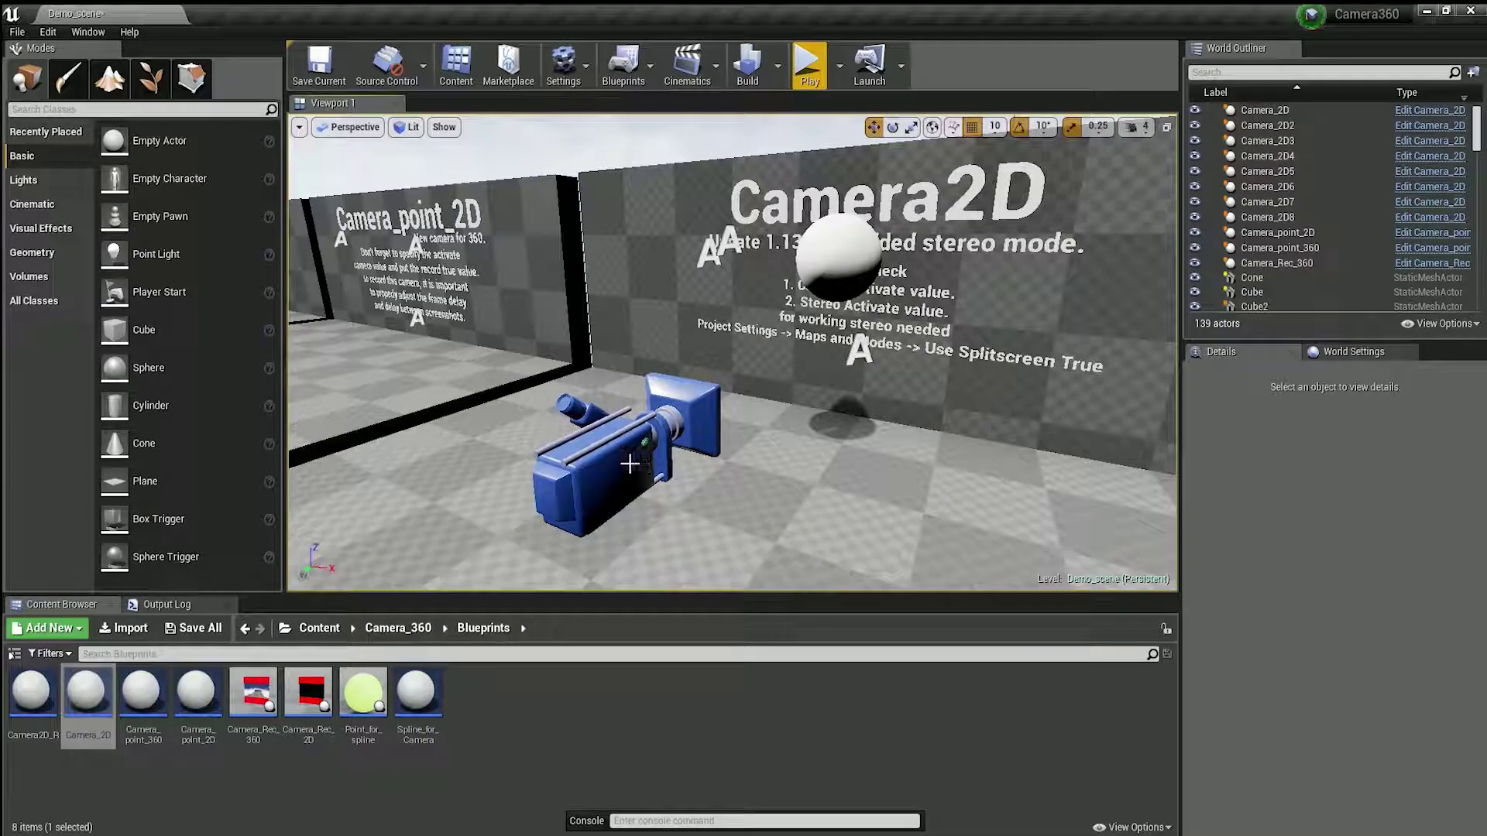
click(630, 463)
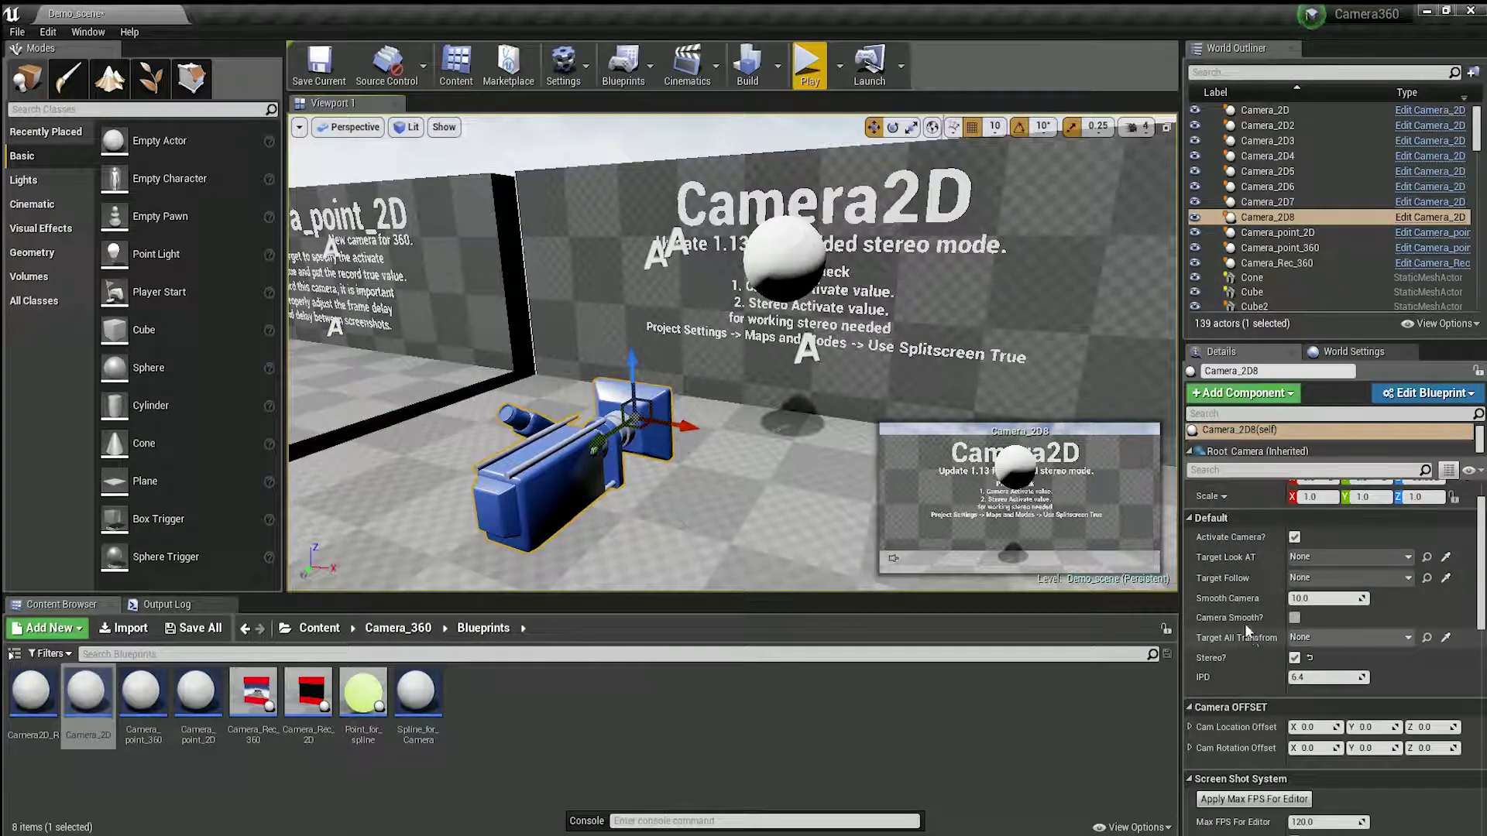
click(1294, 537)
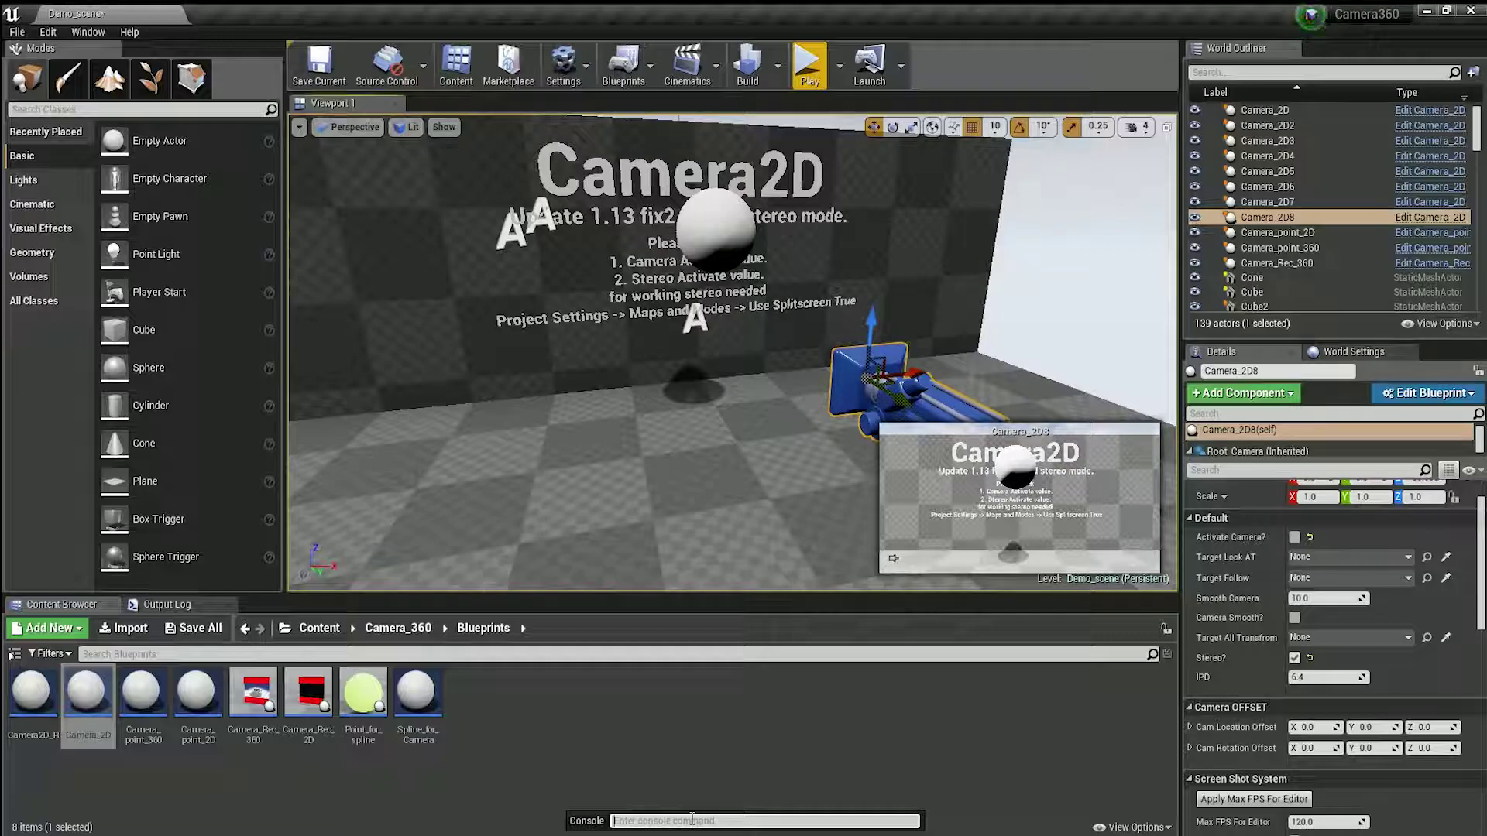
Step: Write the console note 'Please check rotation in Saves your project'
text(Changed logical rotatio)
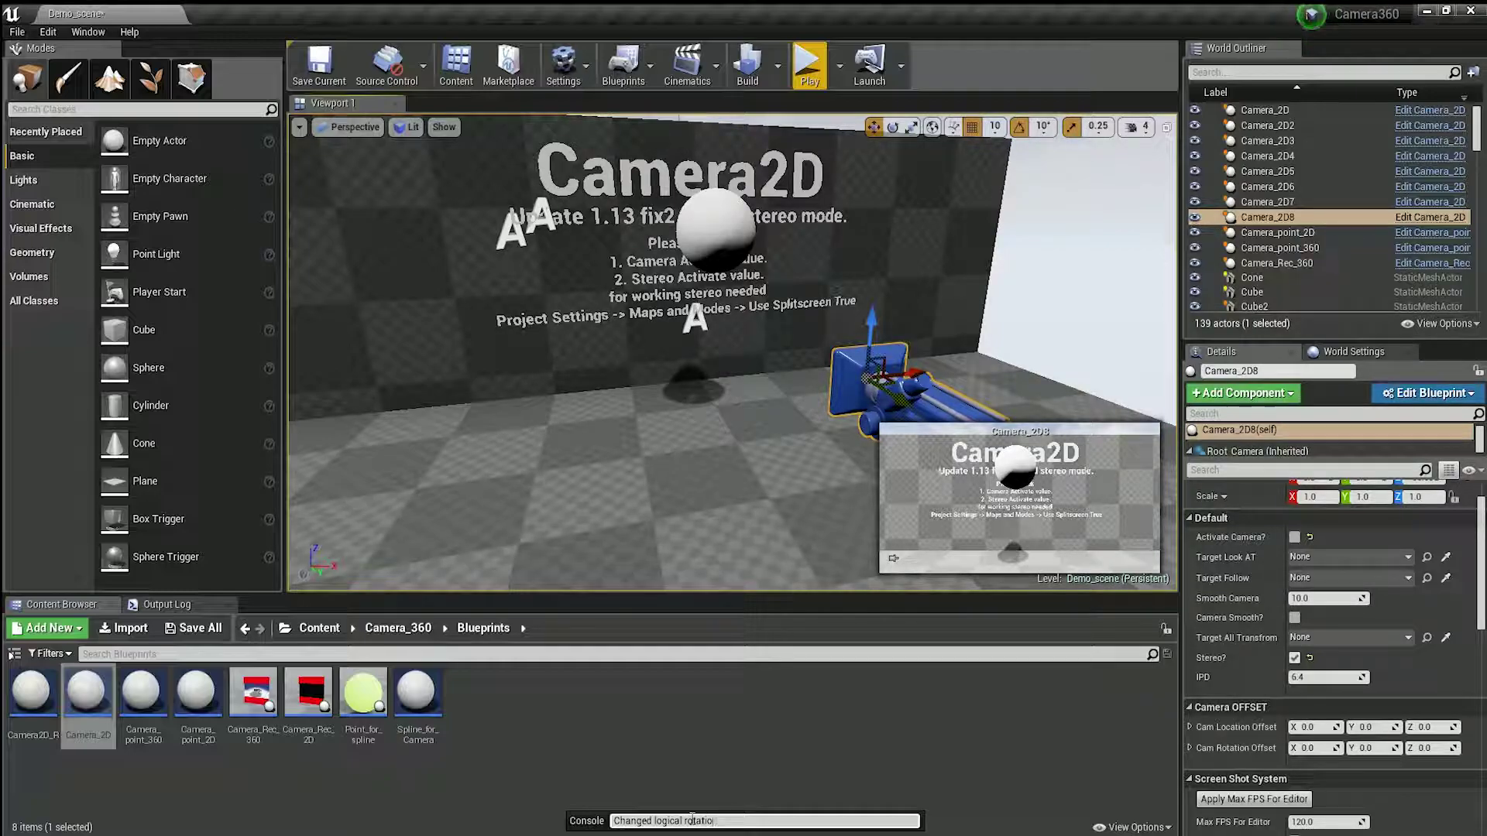
text(Please check rotation)
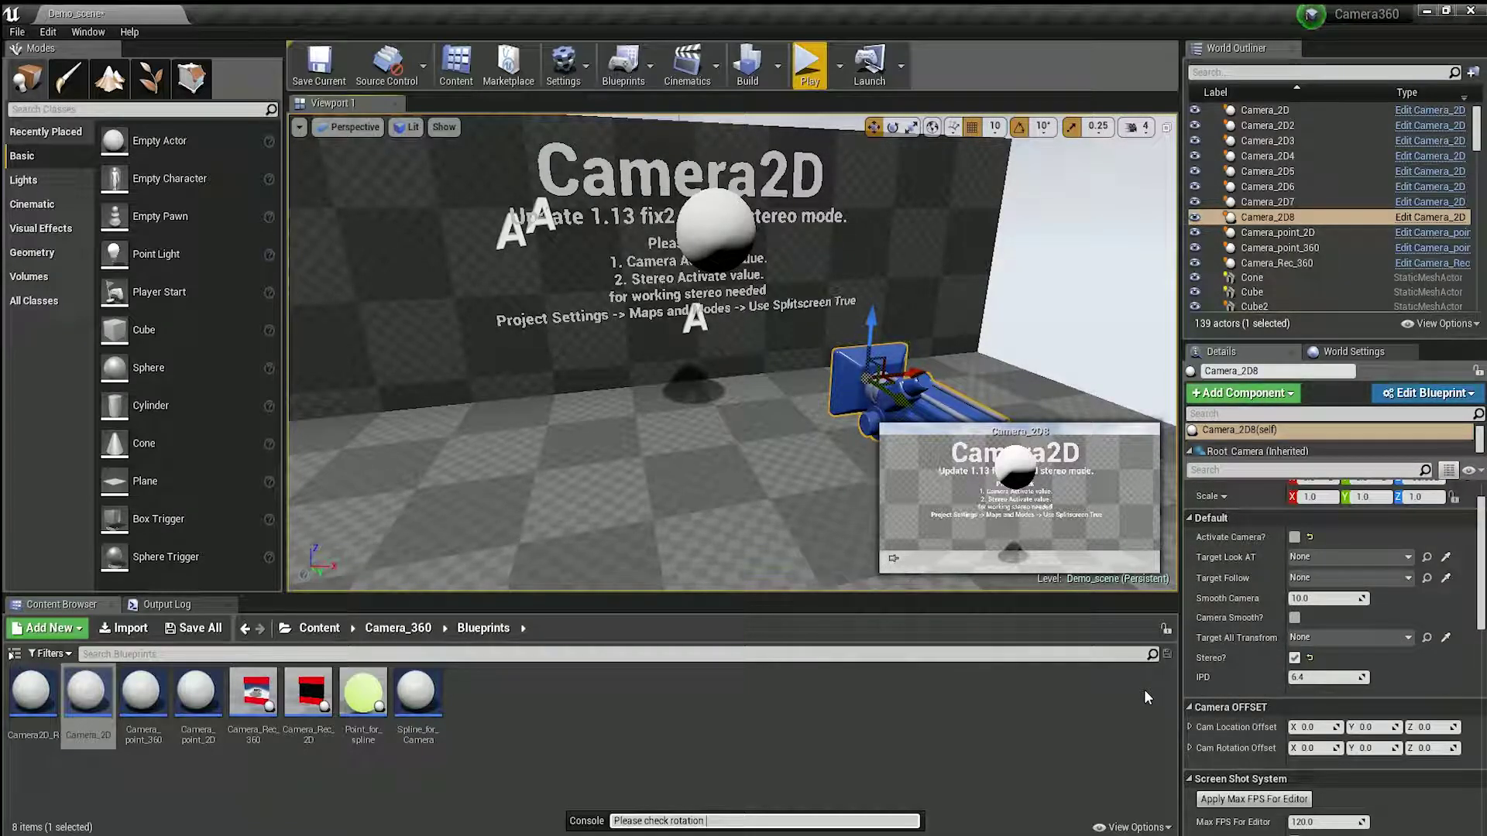
text(in Save)
text(s your project)
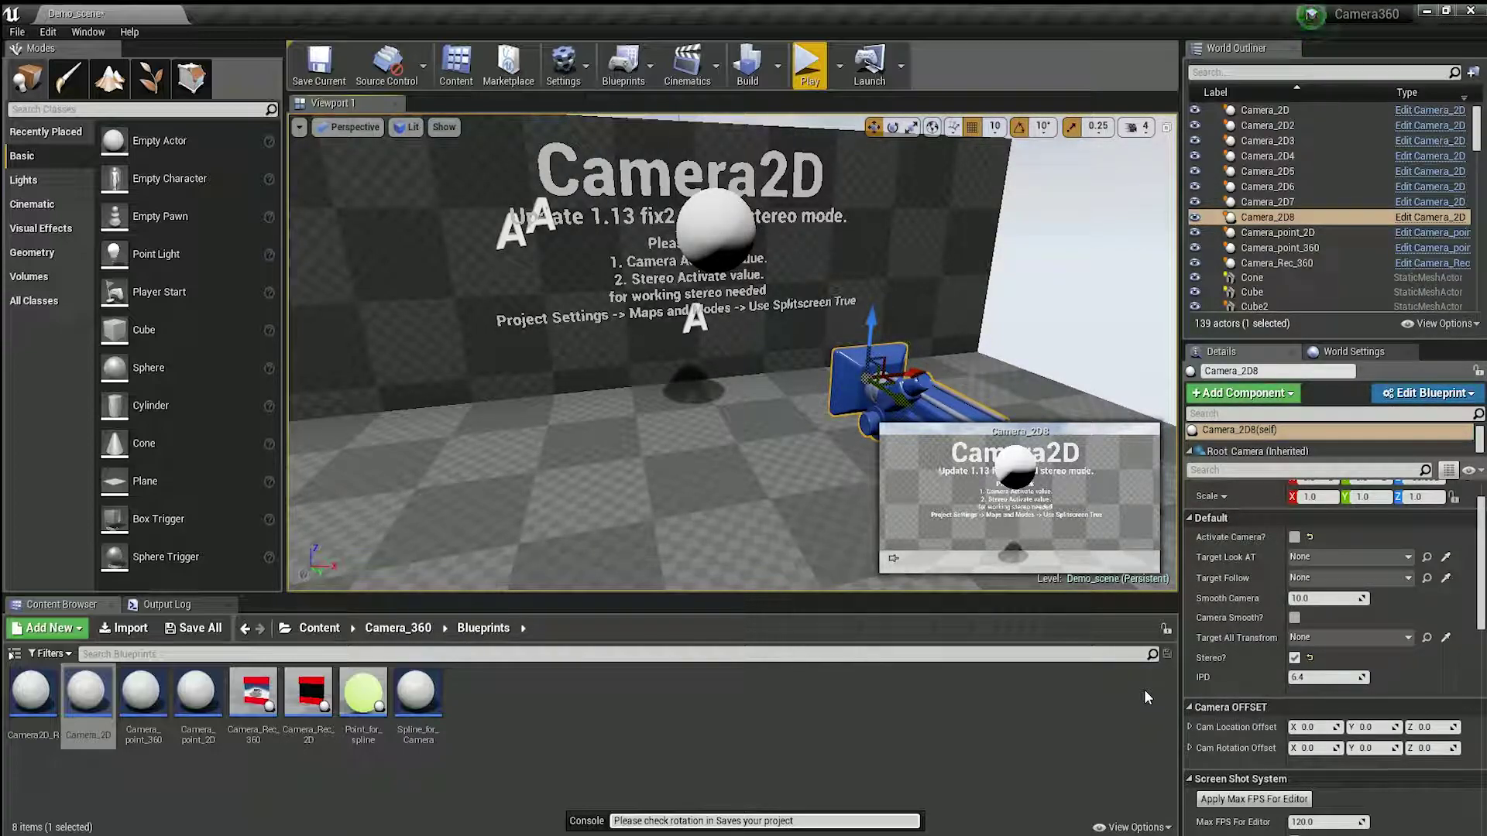
key(BackSpace)
key(BackSpace)
key(BackSpace)
key(BackSpace)
key(BackSpace)
key(BackSpace)
key(BackSpace)
key(BackSpace)
key(BackSpace)
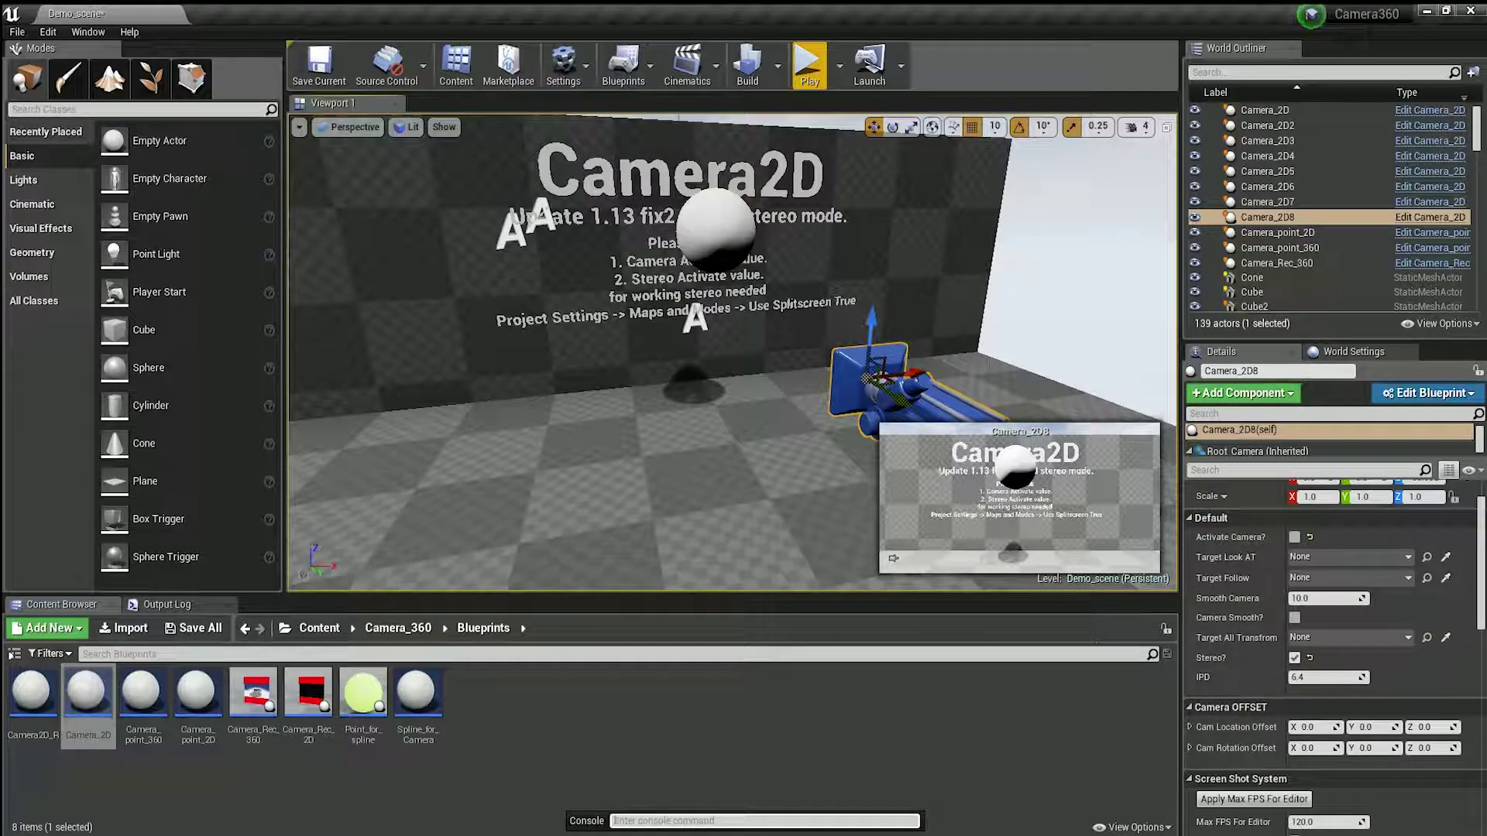
Step: Pull the view up over the whole level and clear the old console note
right_drag(731, 353, 774, 352)
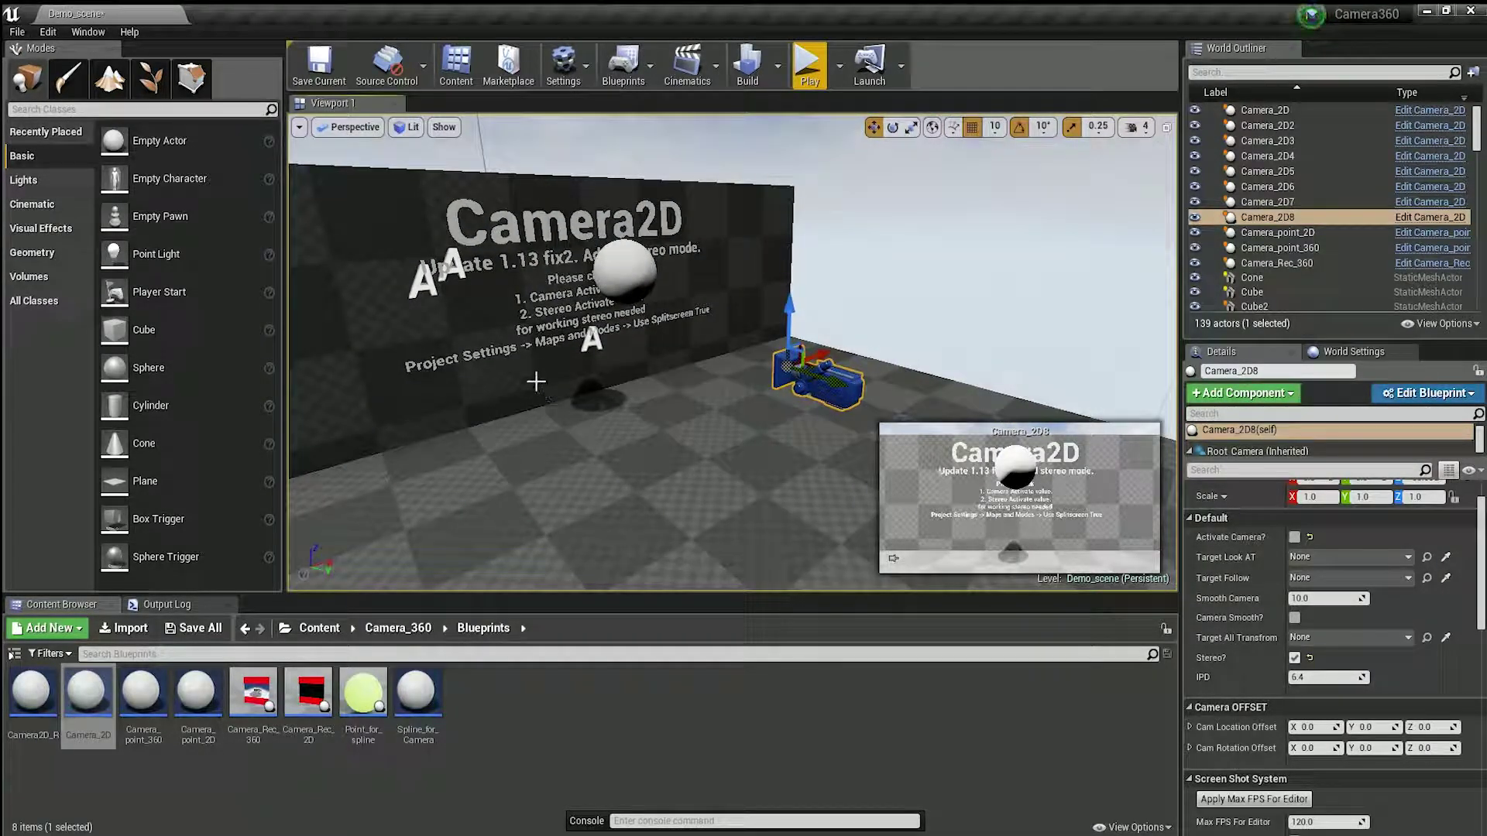
mouse_move(536, 381)
right_down()
mouse_move(542, 364)
mouse_move(542, 418)
mouse_move(698, 394)
right_up()
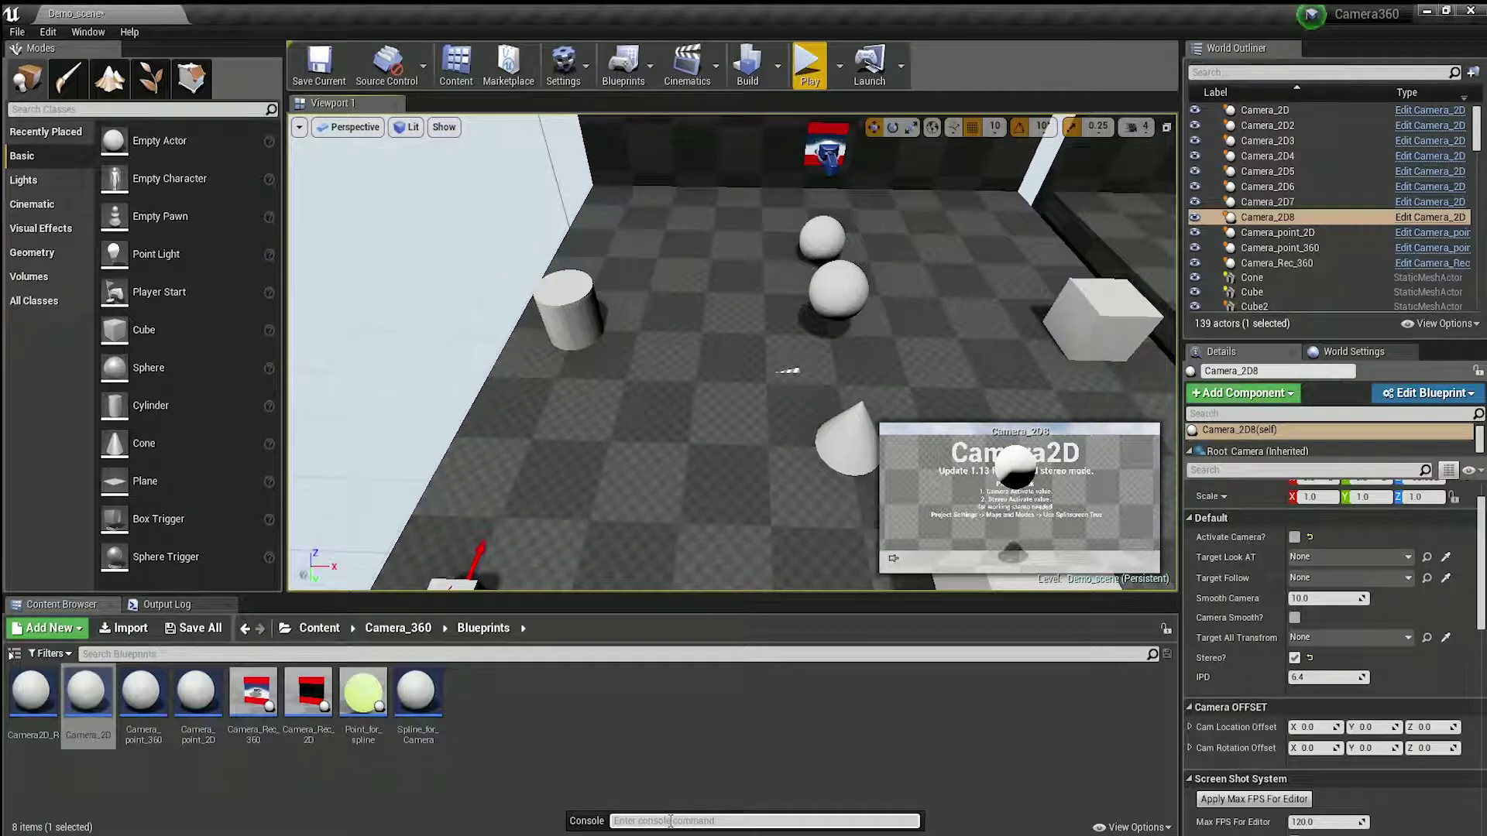
text(Exam)
text(Before)
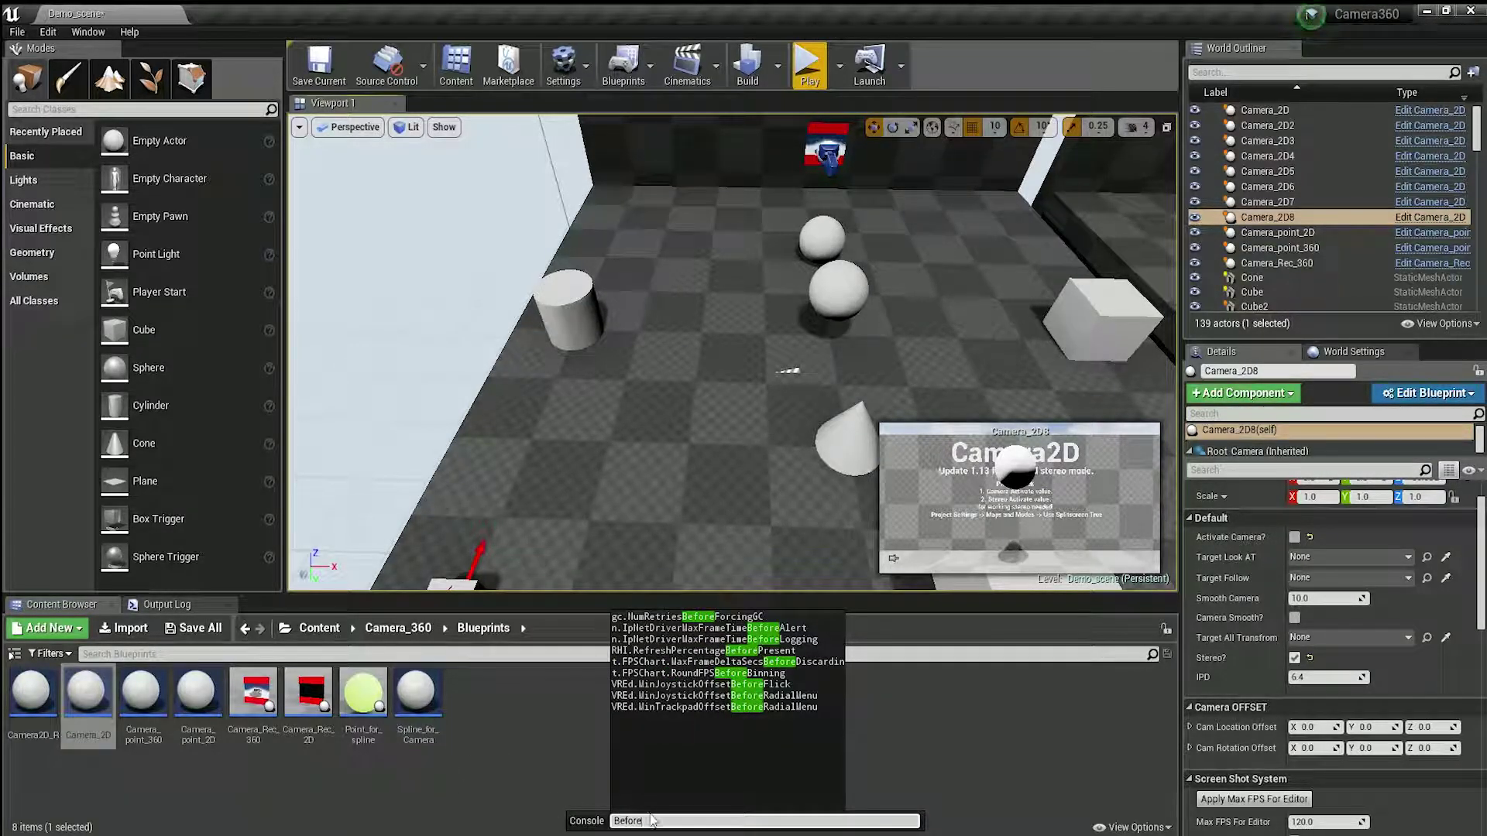
key(BackSpace)
key(BackSpace)
key(BackSpace)
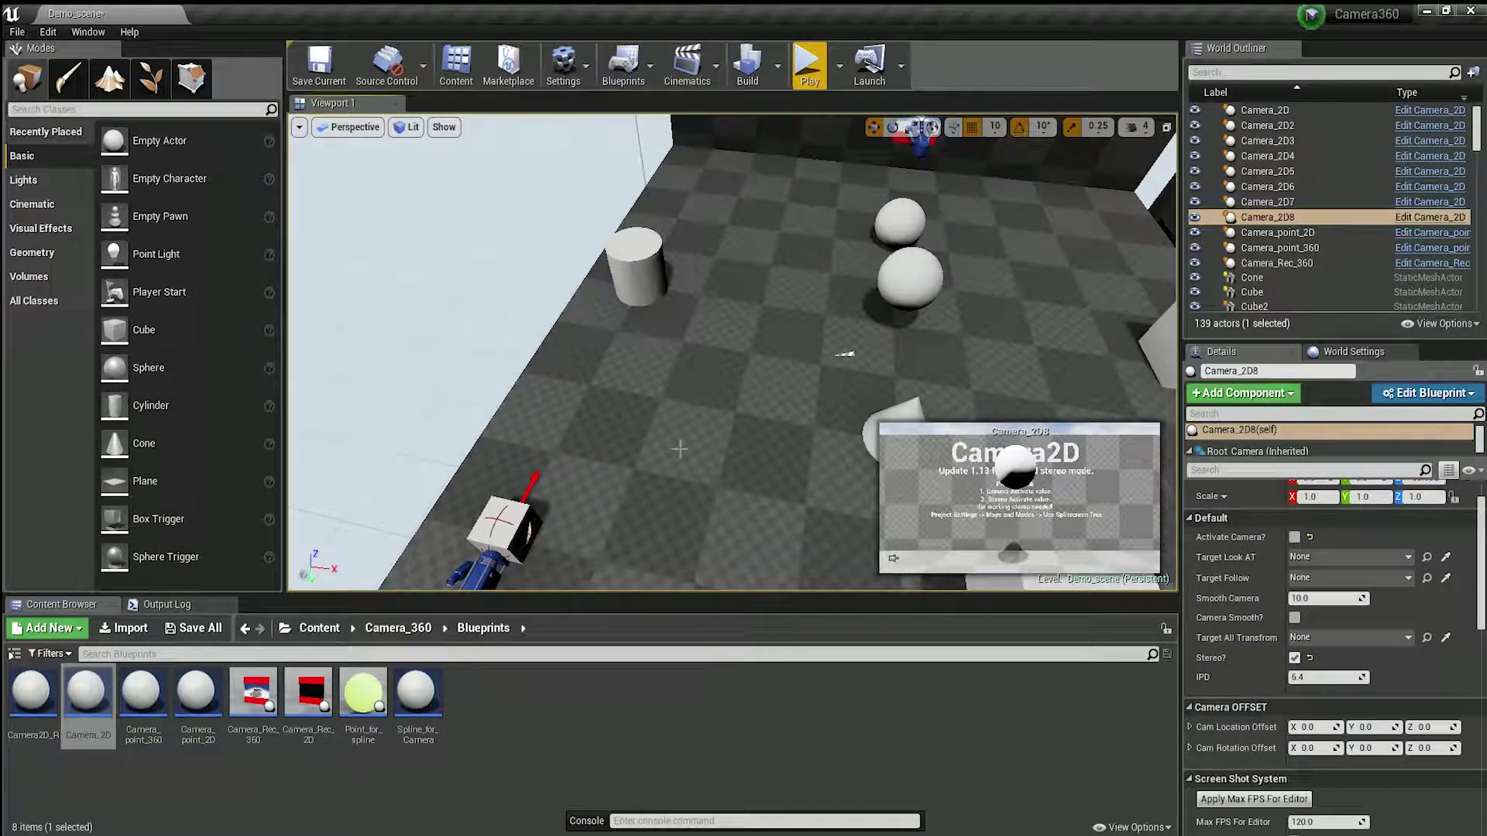
Step: Place a 360 camera point and a second Player Start, submitting the note 'Now a look Rig'
drag(141, 693, 664, 512)
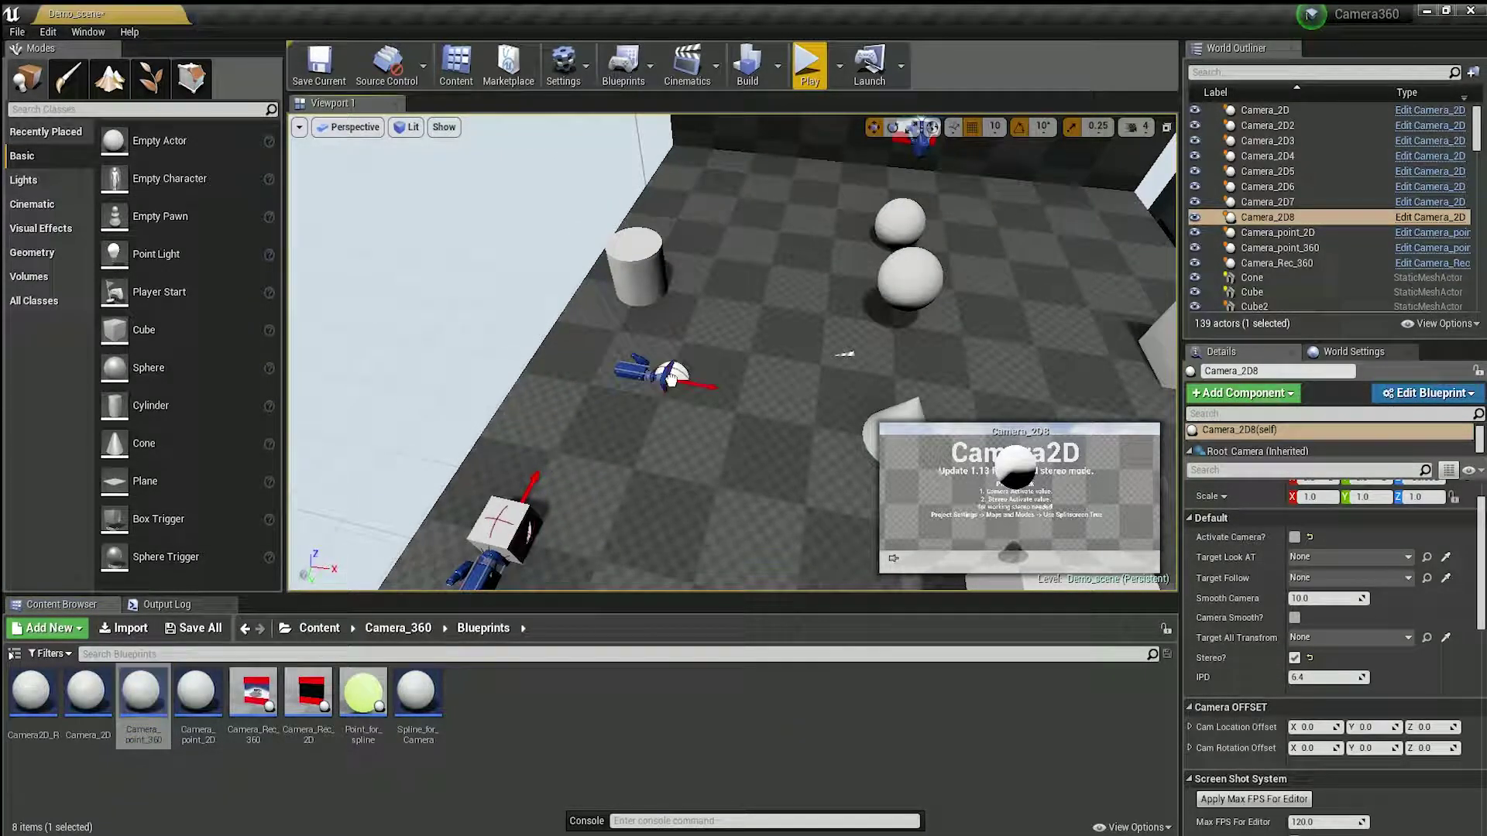
click(670, 821)
text(Now actor added)
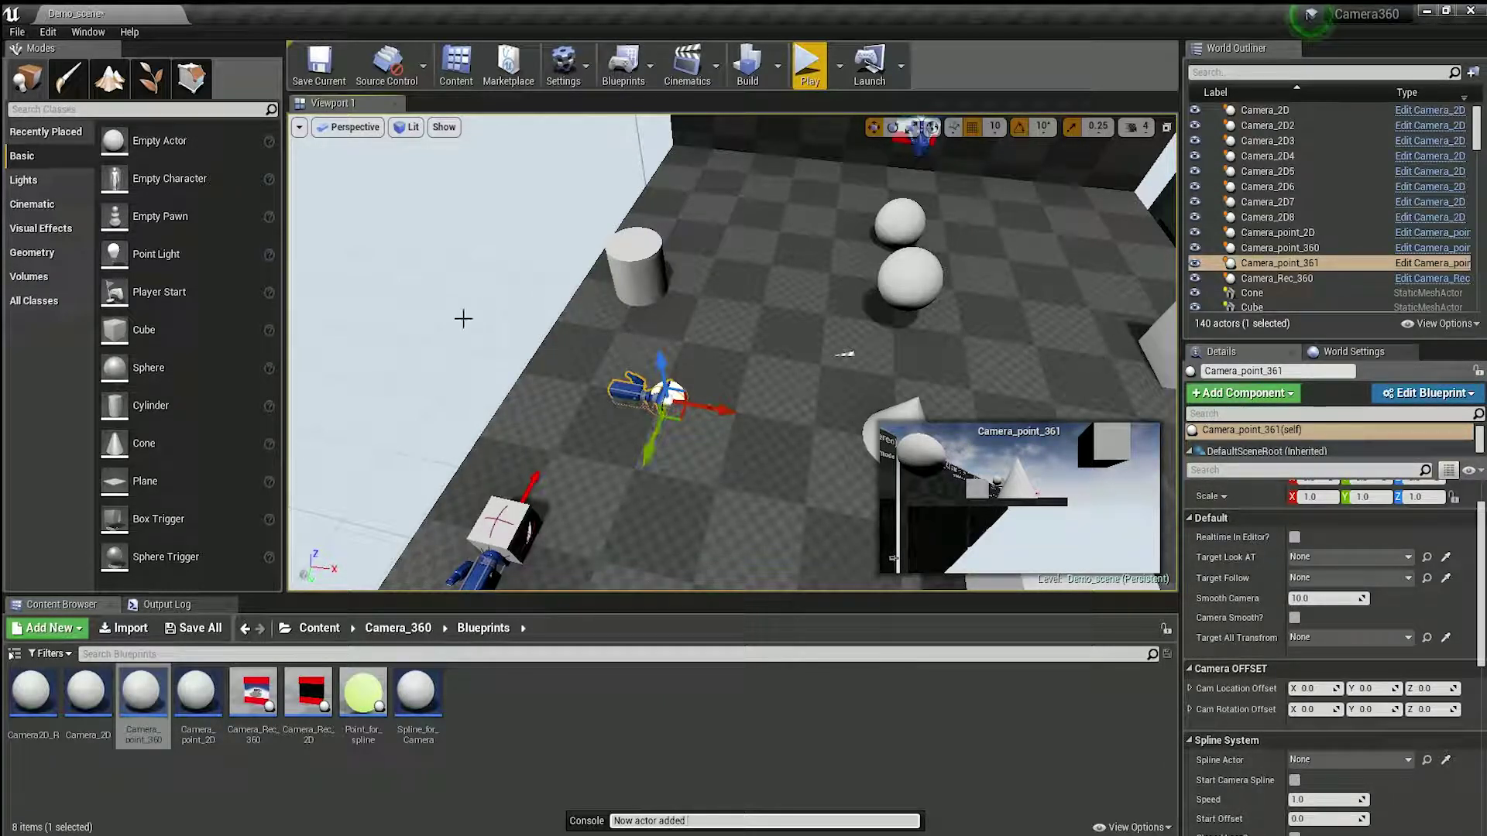
right_drag(463, 319, 529, 425)
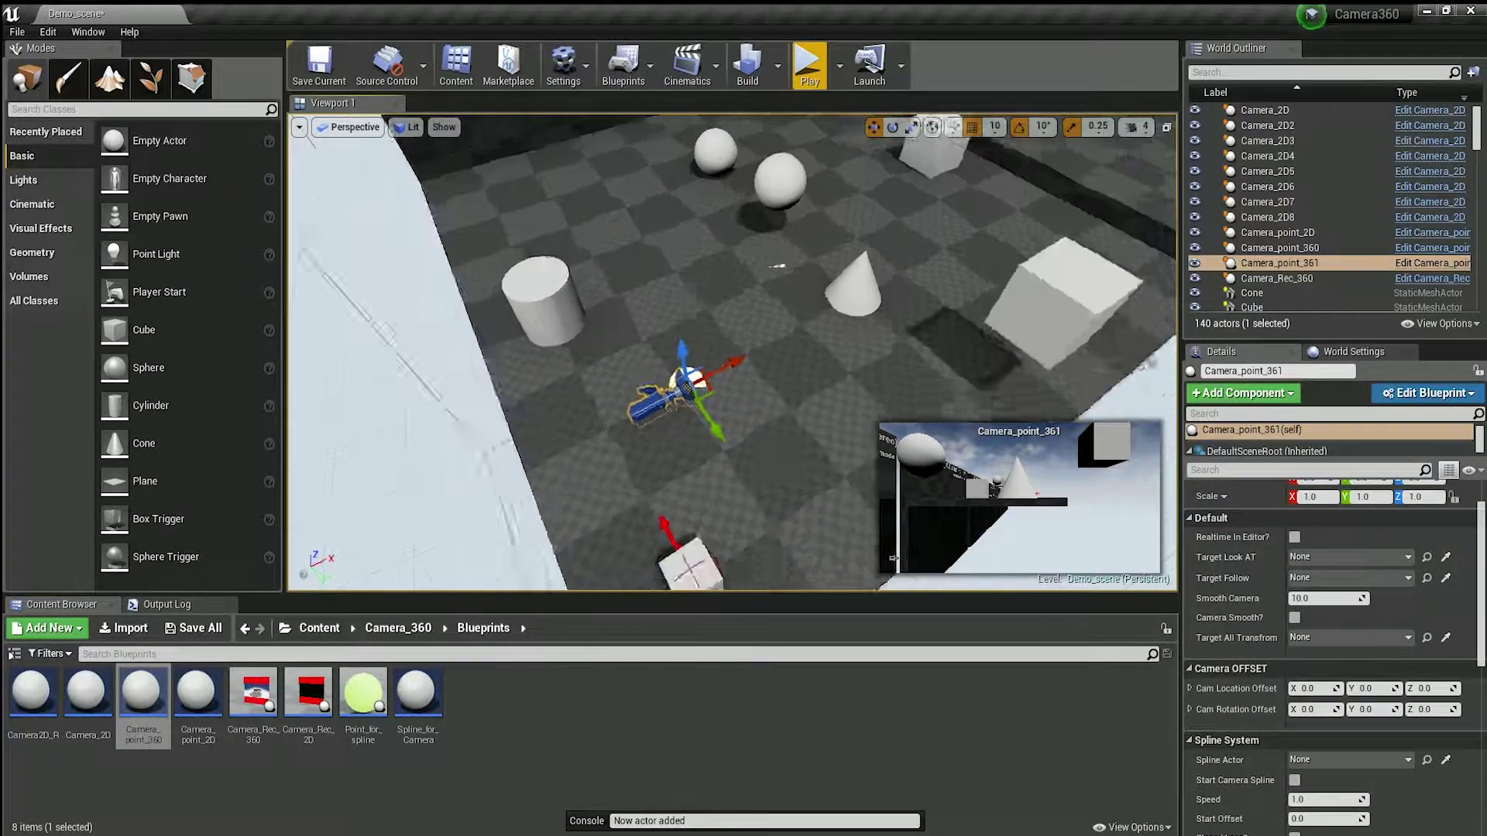
drag(159, 292, 629, 457)
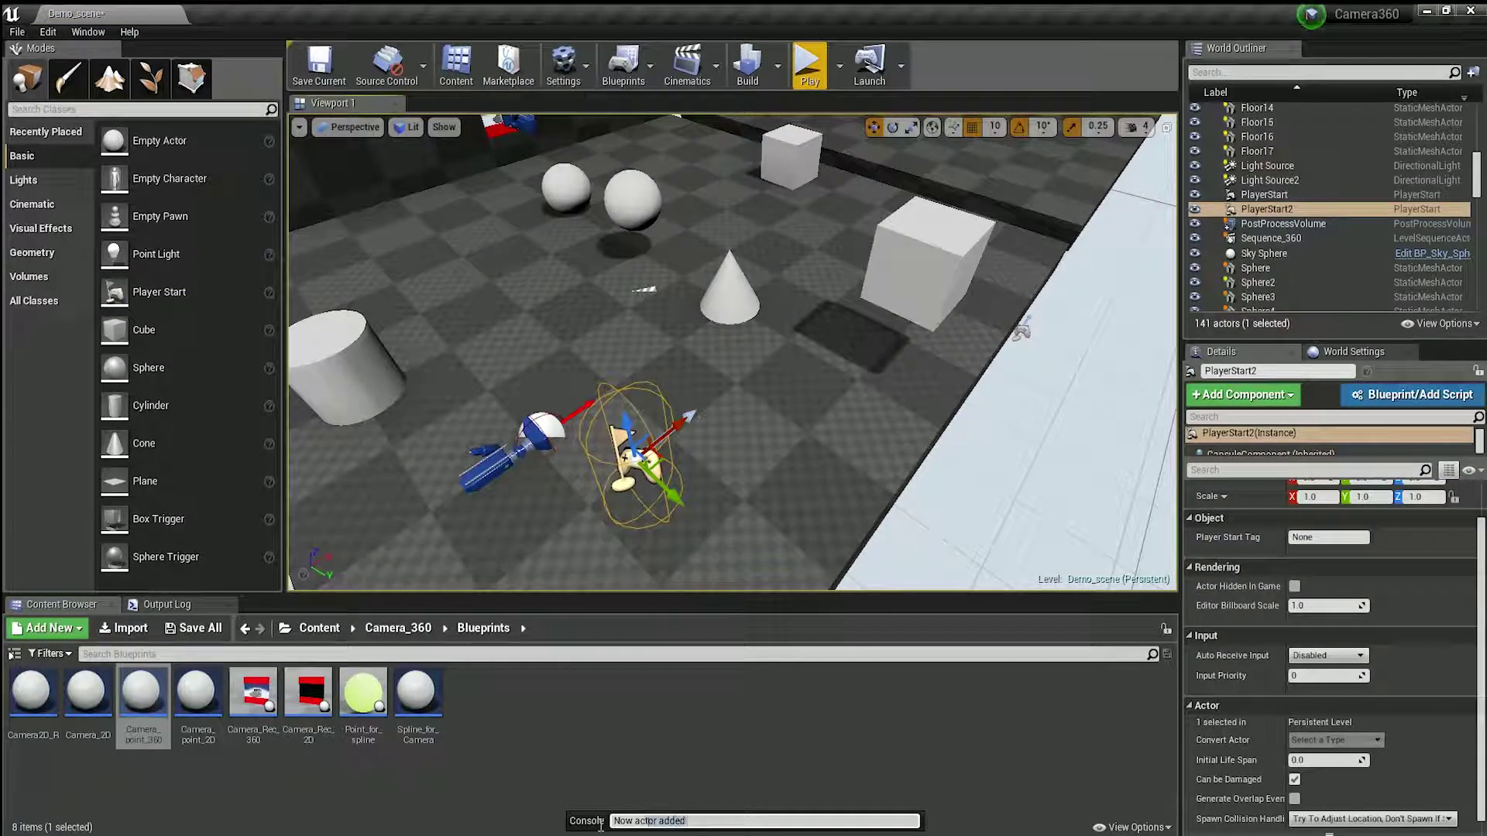
text(look Rig)
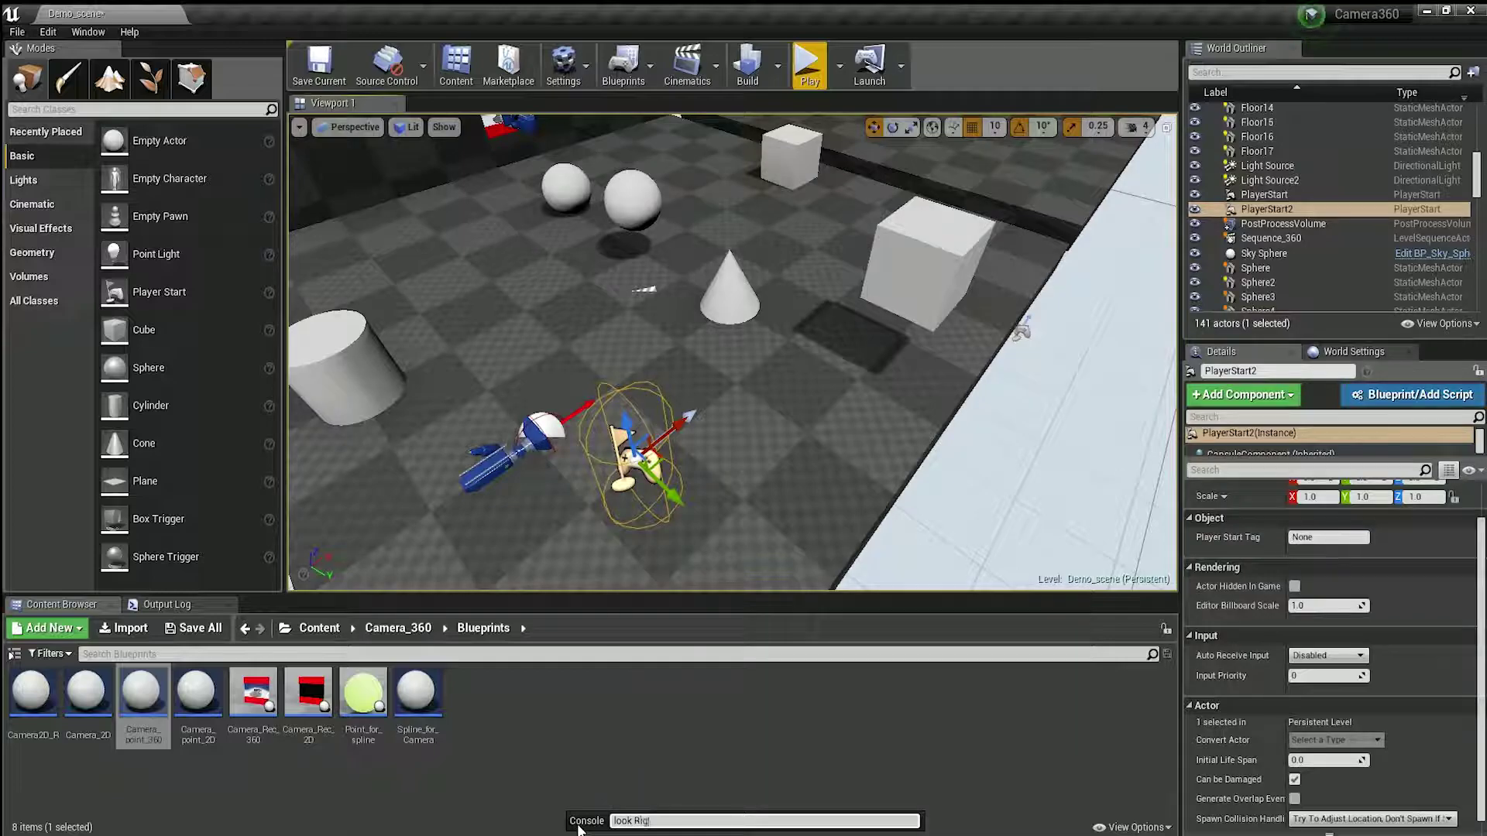
key(Return)
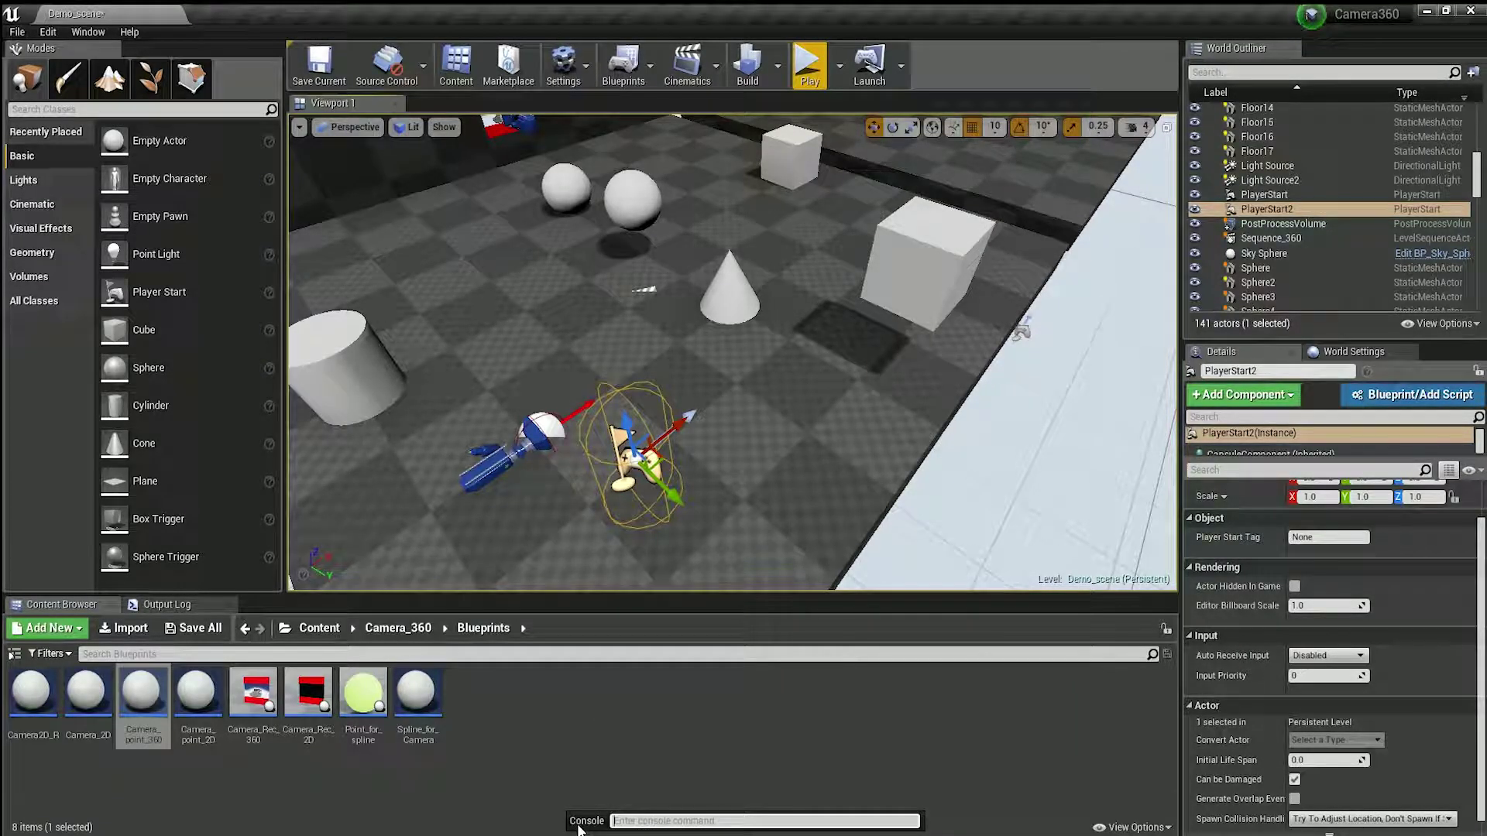
Step: Rotate Camera_point_361 with the E rotate tool, noting 'Before' in the console
right_drag(769, 304, 674, 306)
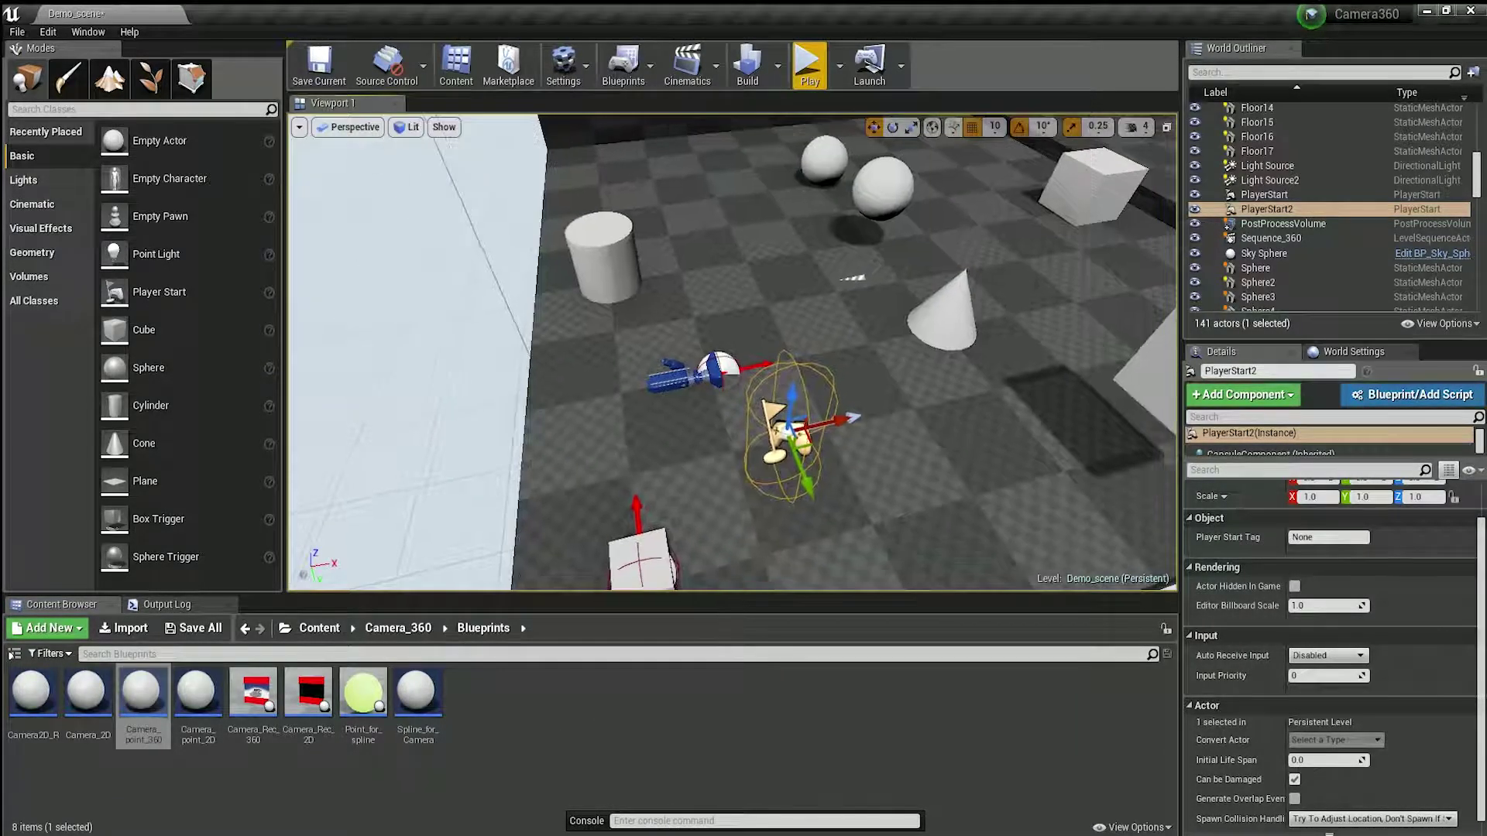
click(743, 820)
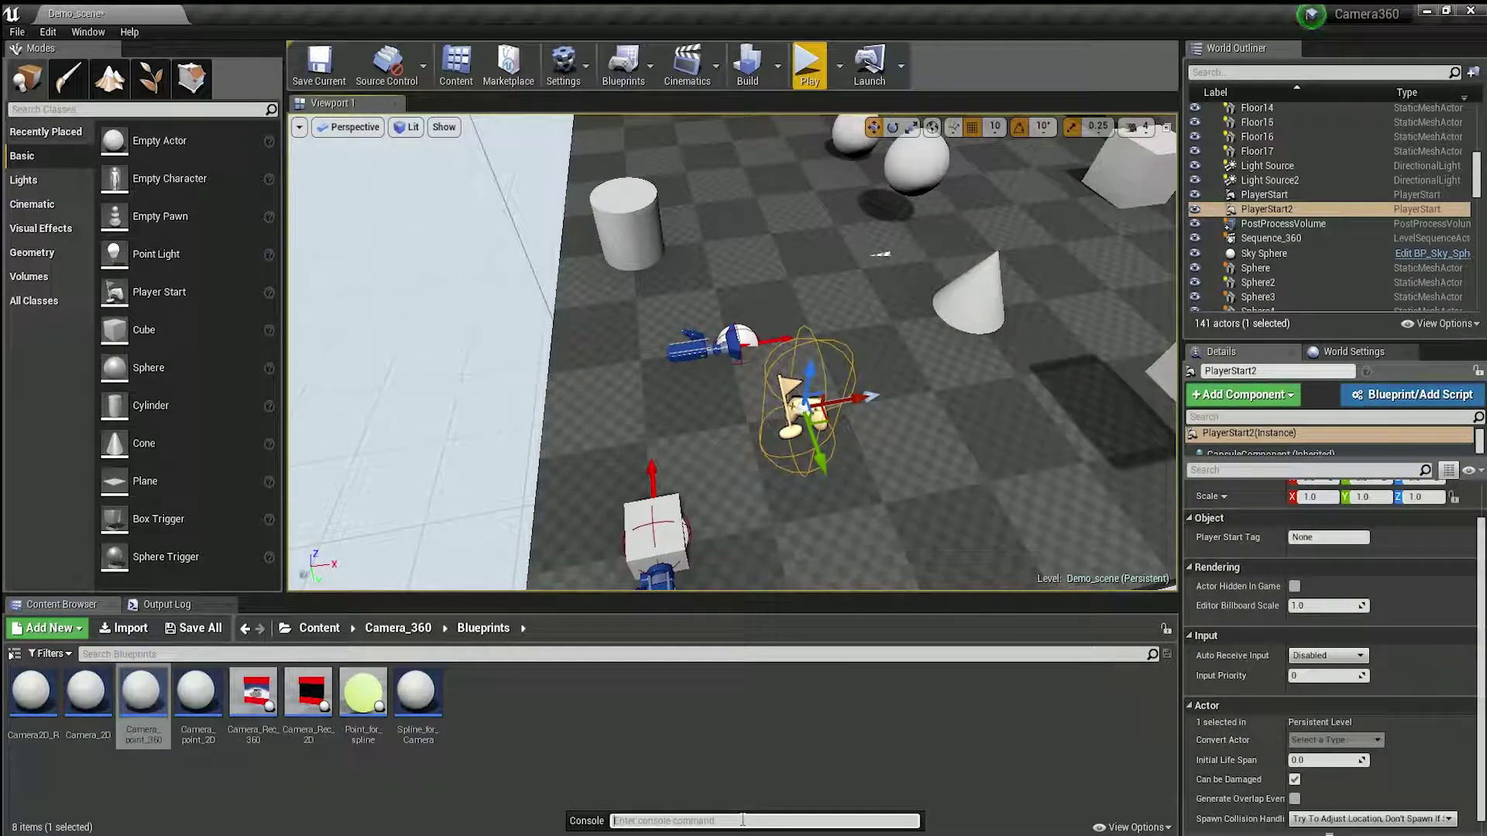
text(Before)
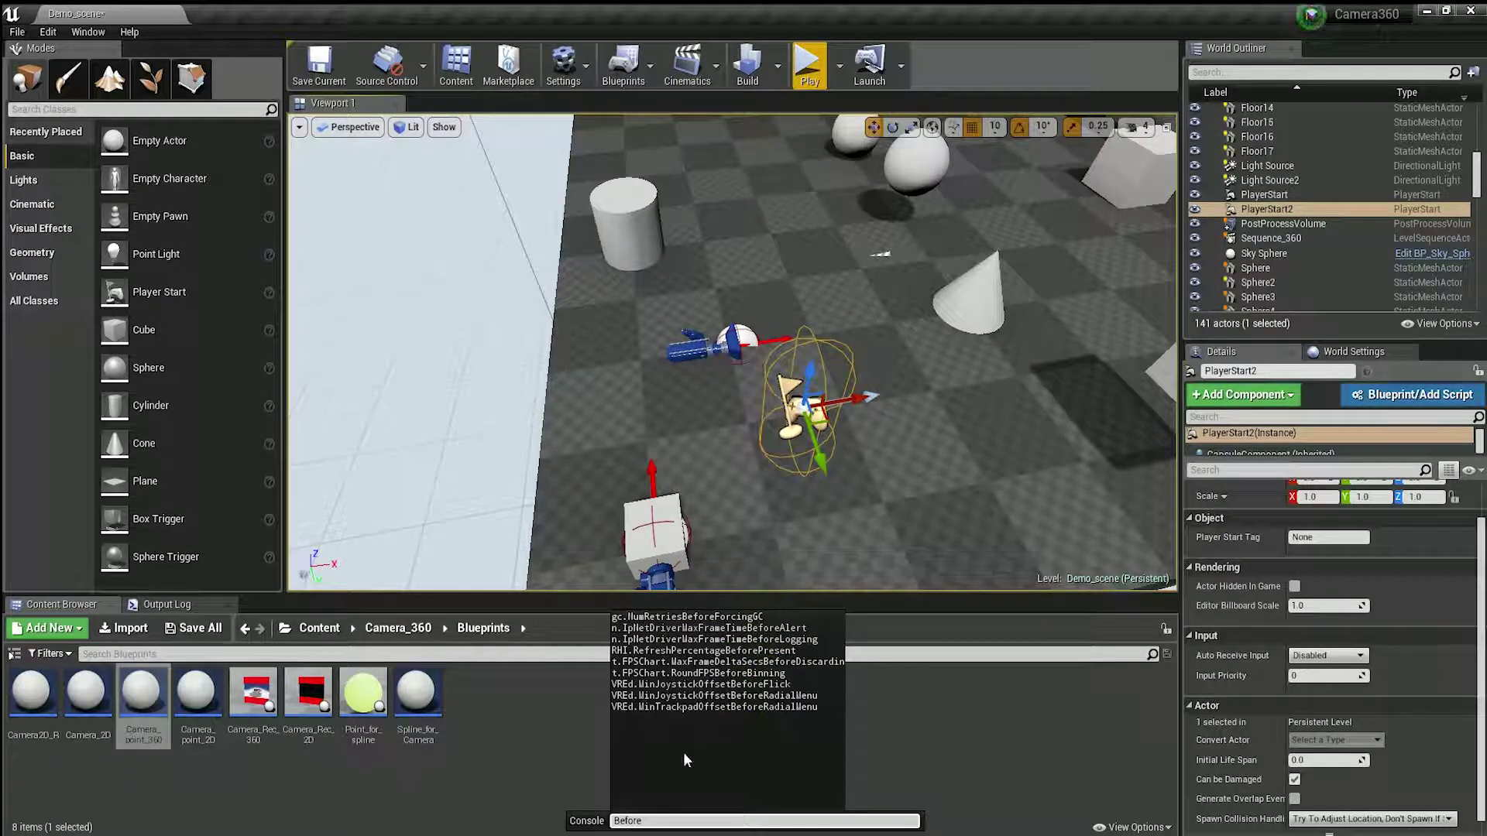
click(703, 354)
key(e)
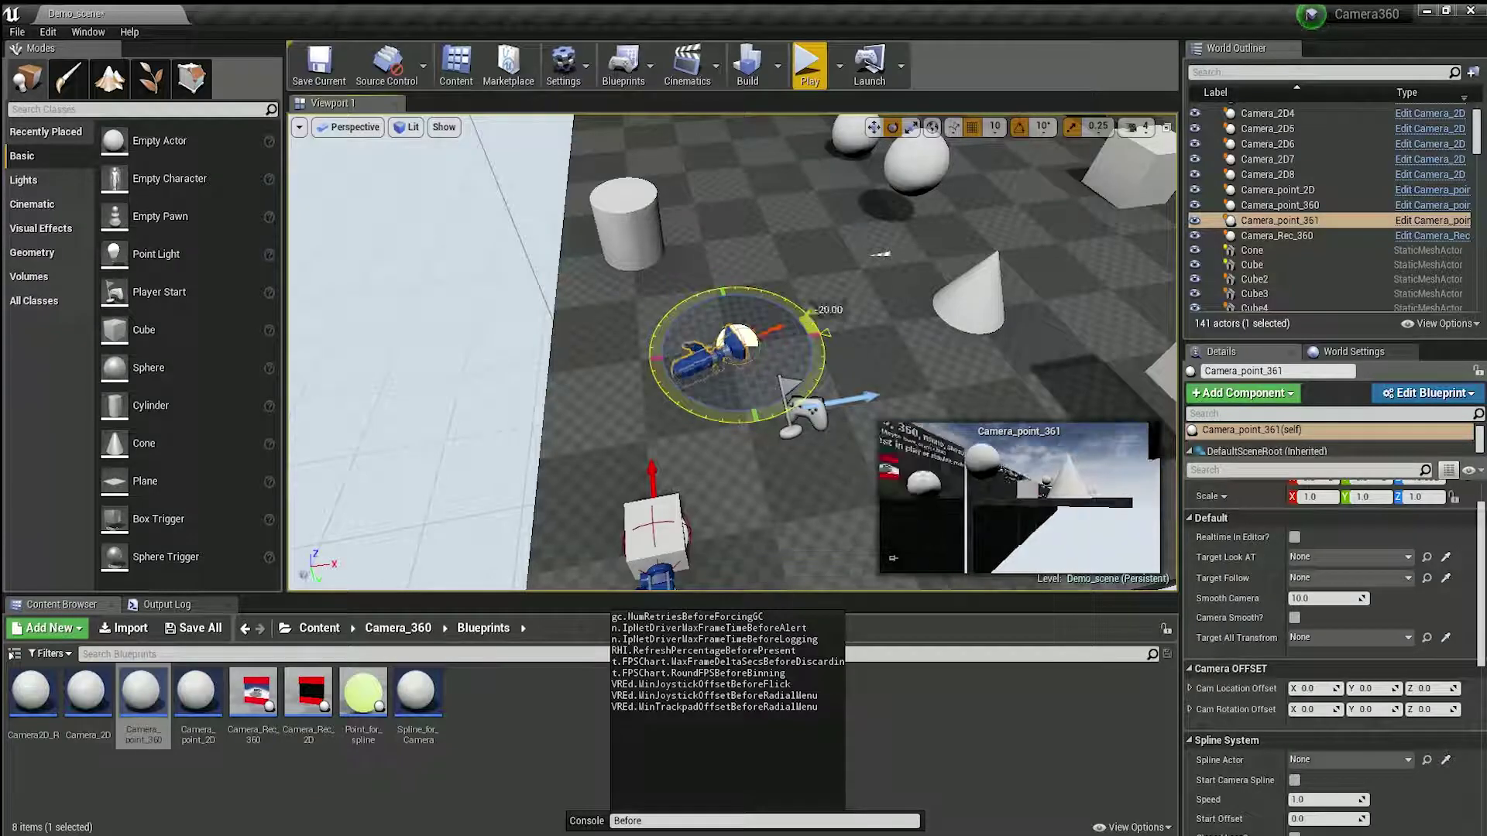
drag(813, 325, 827, 338)
middle_drag(827, 337, 699, 322)
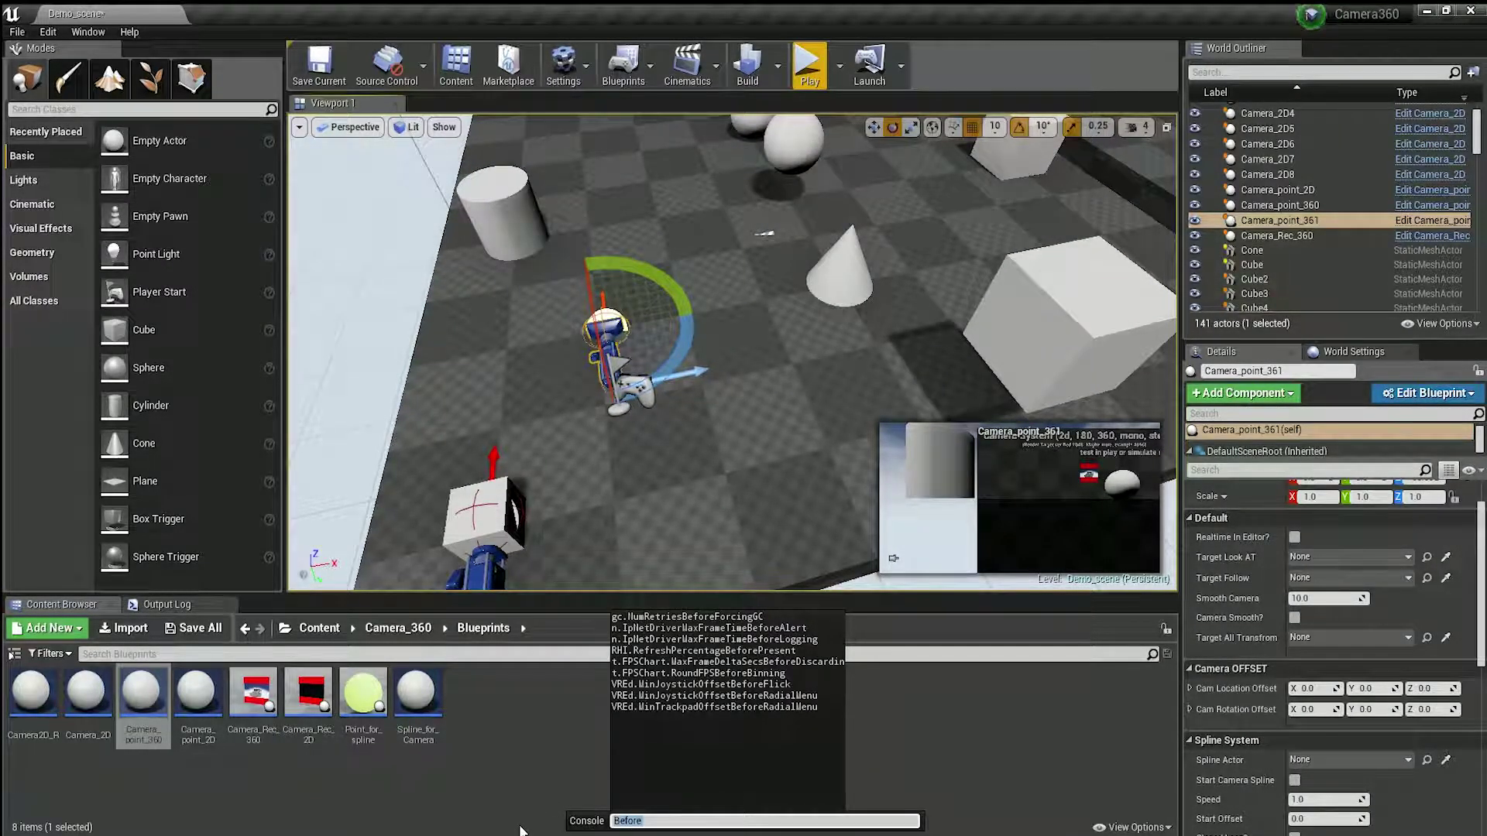
Step: Add another 360 camera point, then delete test cameras Camera_point_361 and Camera_point_362
text(After)
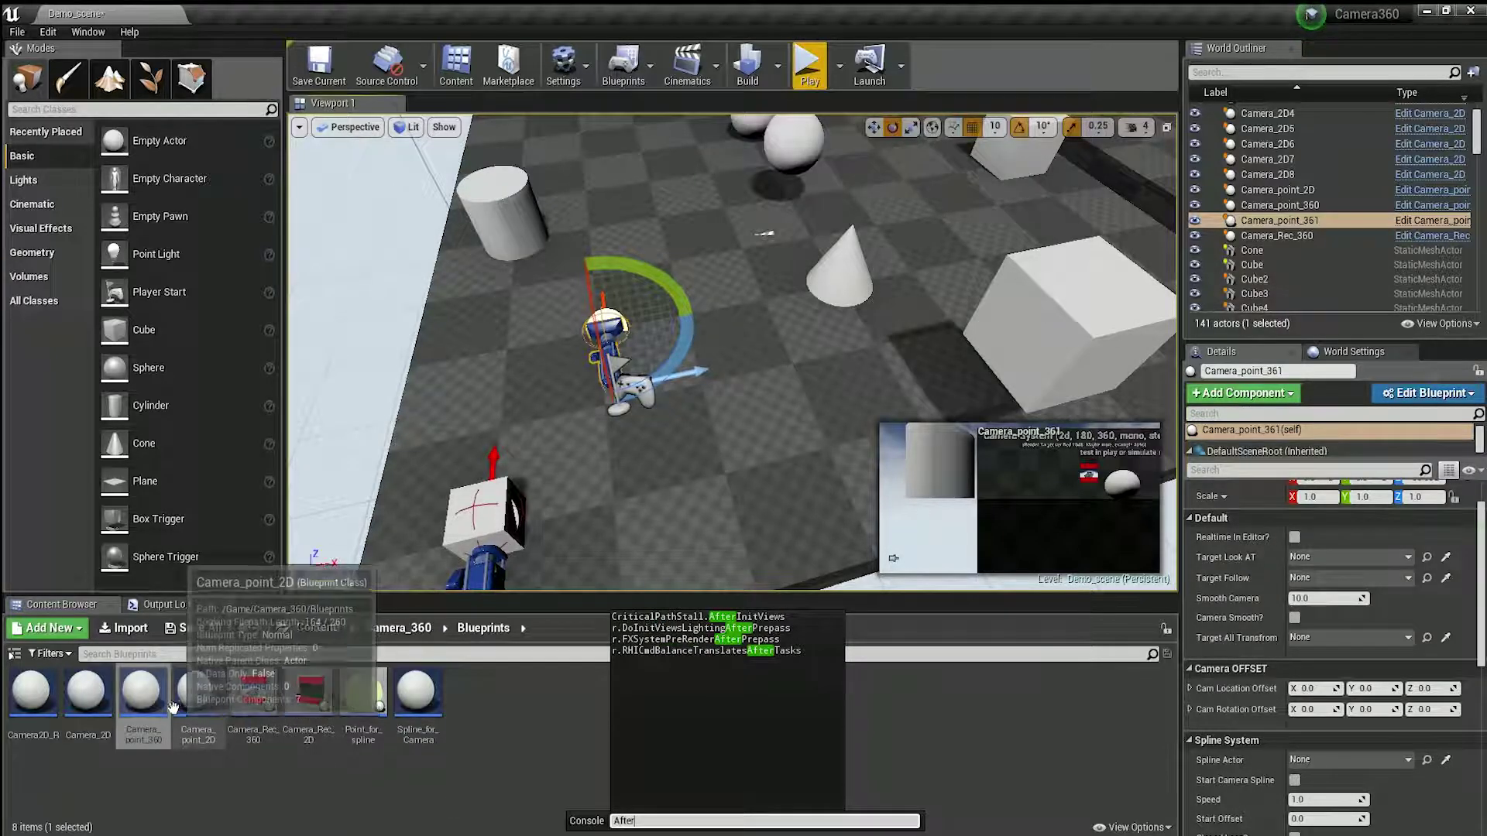
drag(172, 706, 680, 482)
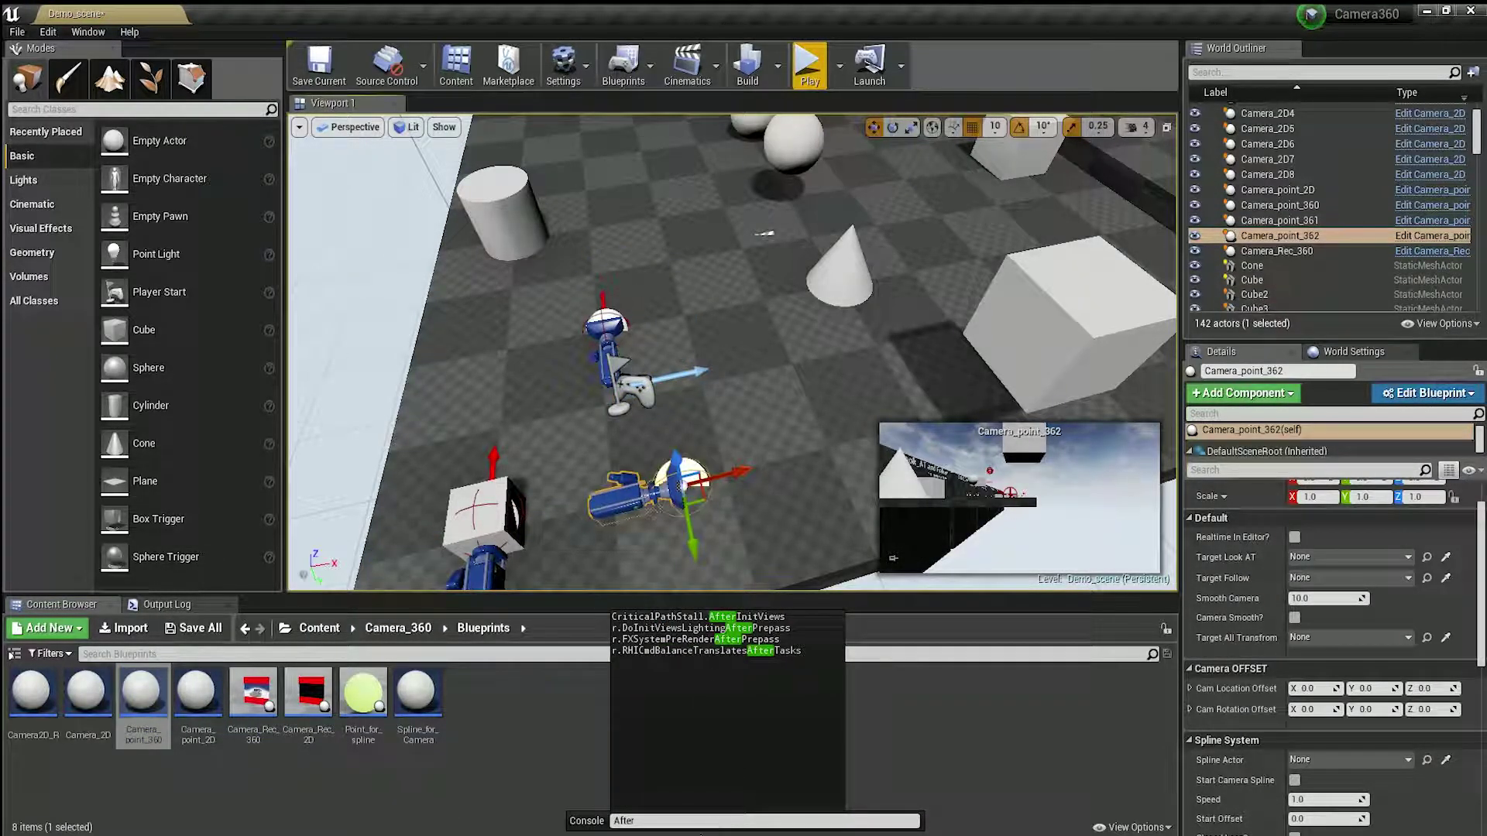
click(613, 820)
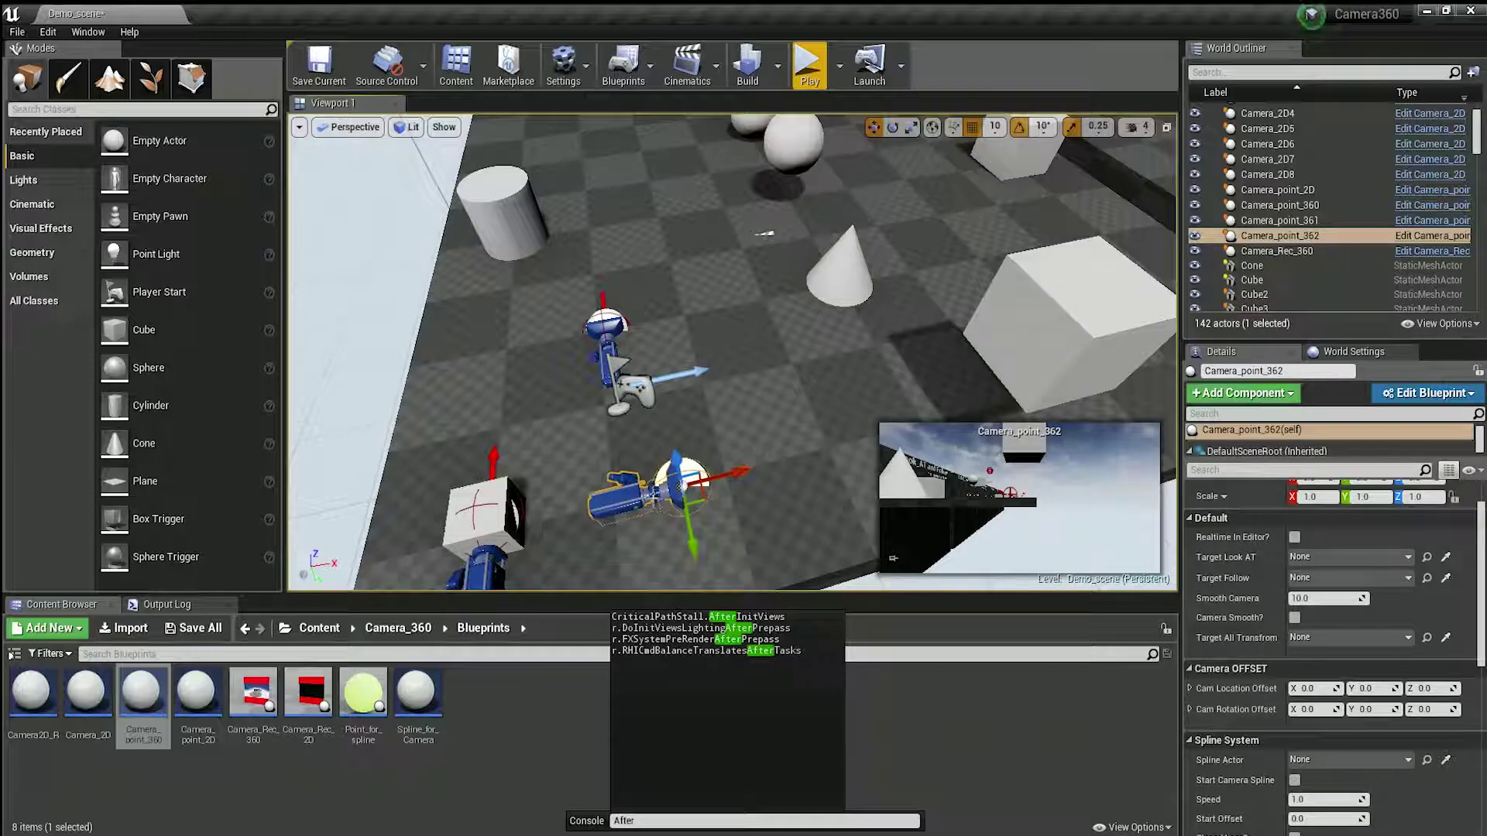
key(Delete)
click(604, 348)
key(Delete)
Step: Delete PlayerStart2, pull back to the Camera System wall, and start a 'Nex' console note
click(633, 397)
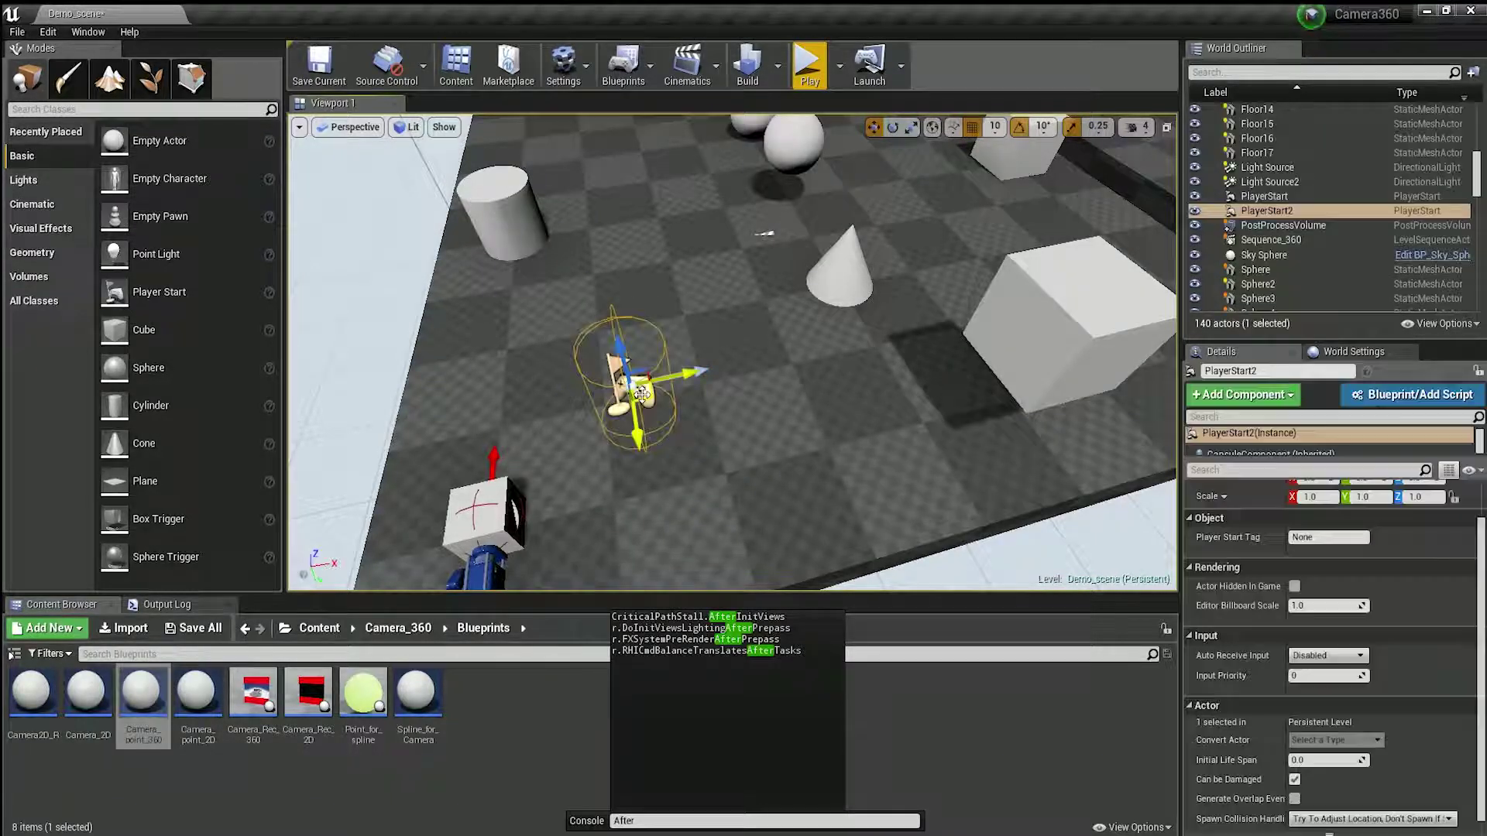
key(Delete)
right_drag(670, 421, 671, 415)
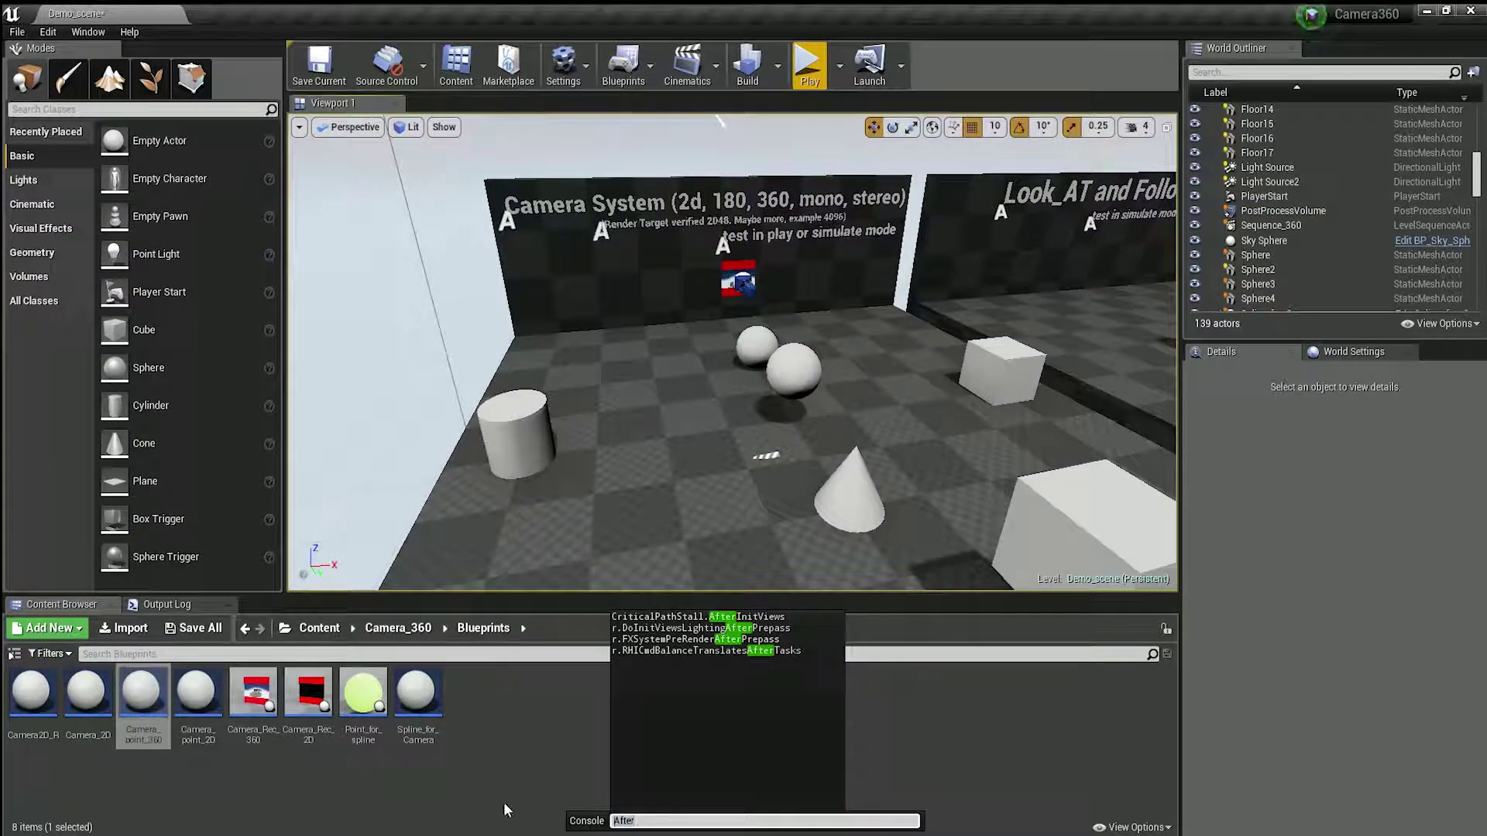
key(Escape)
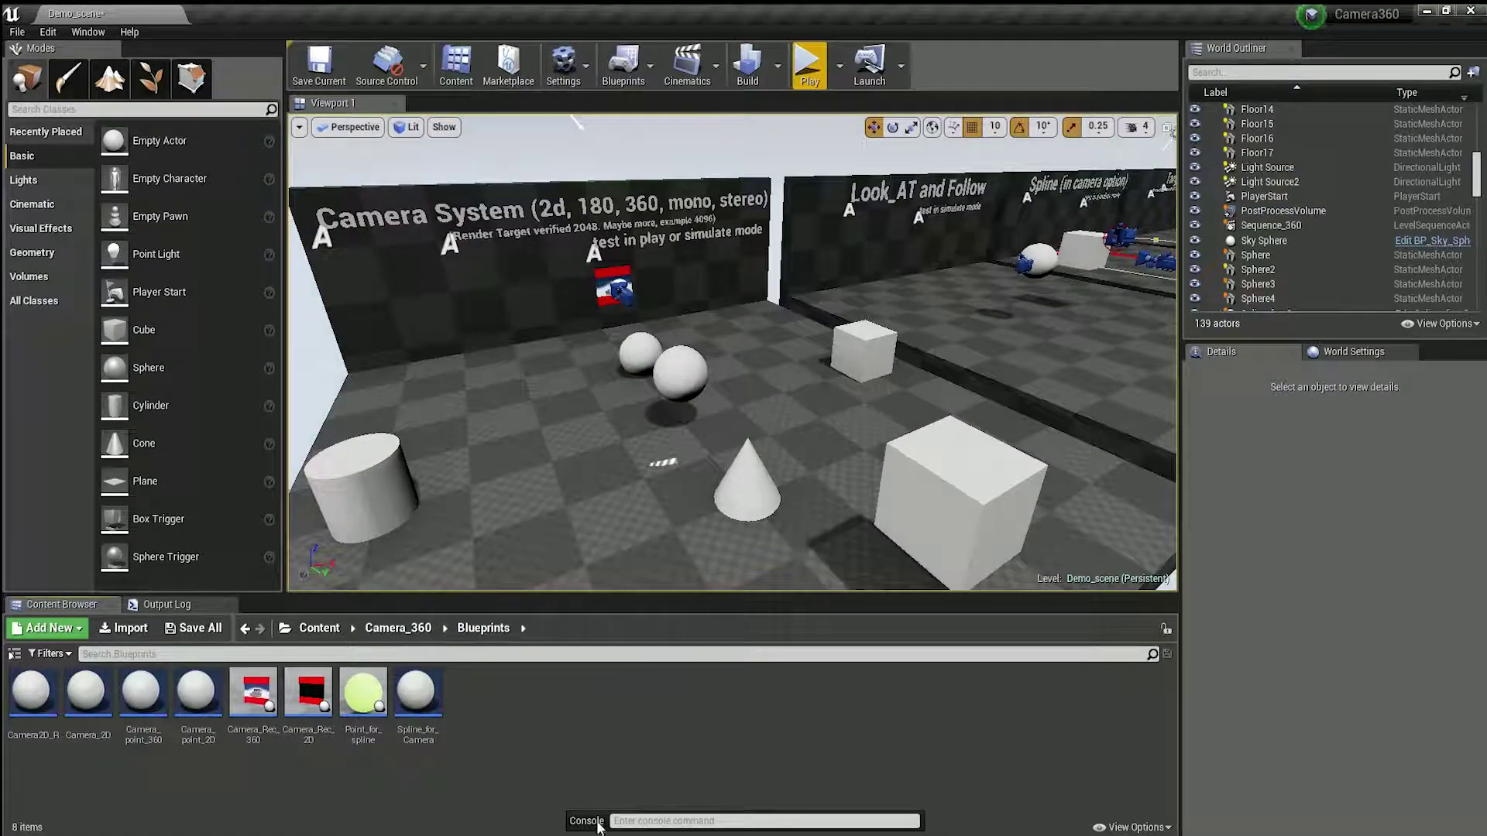
click(652, 820)
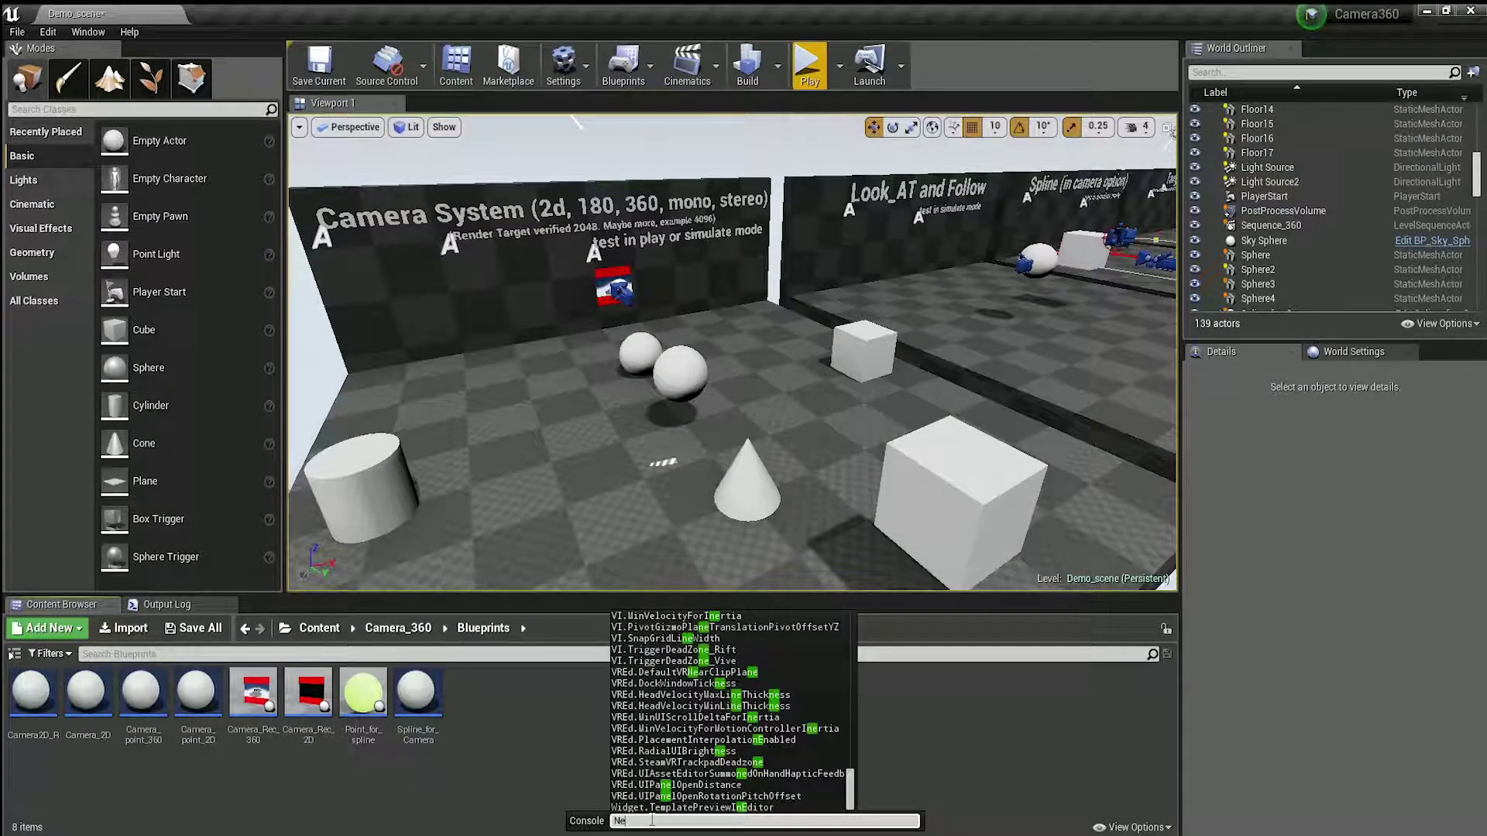
text(Nex)
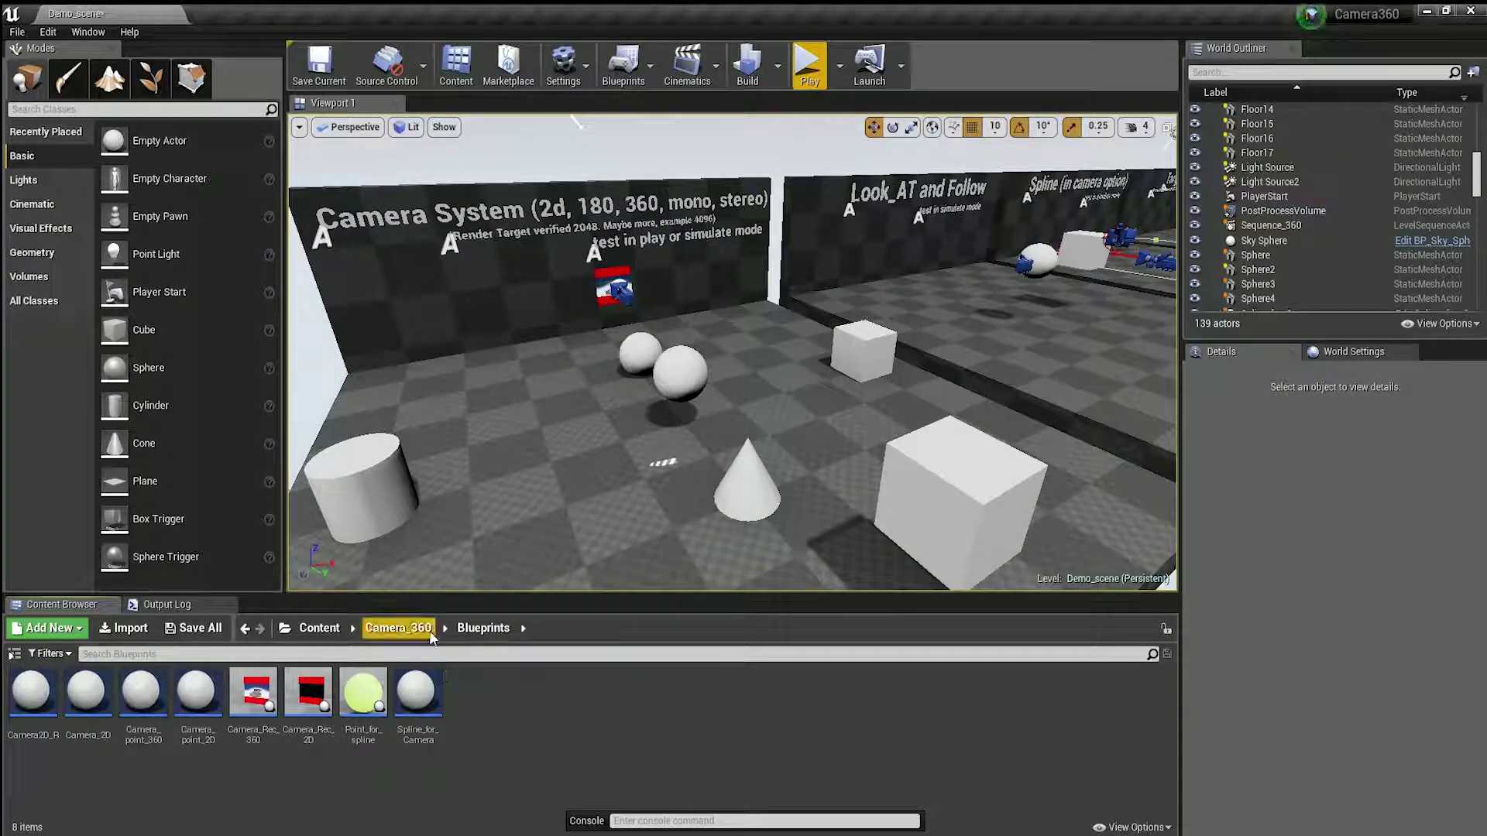
Step: Go up to the Content root folder and begin the console note 'Your changed Texture Render Size'
click(395, 631)
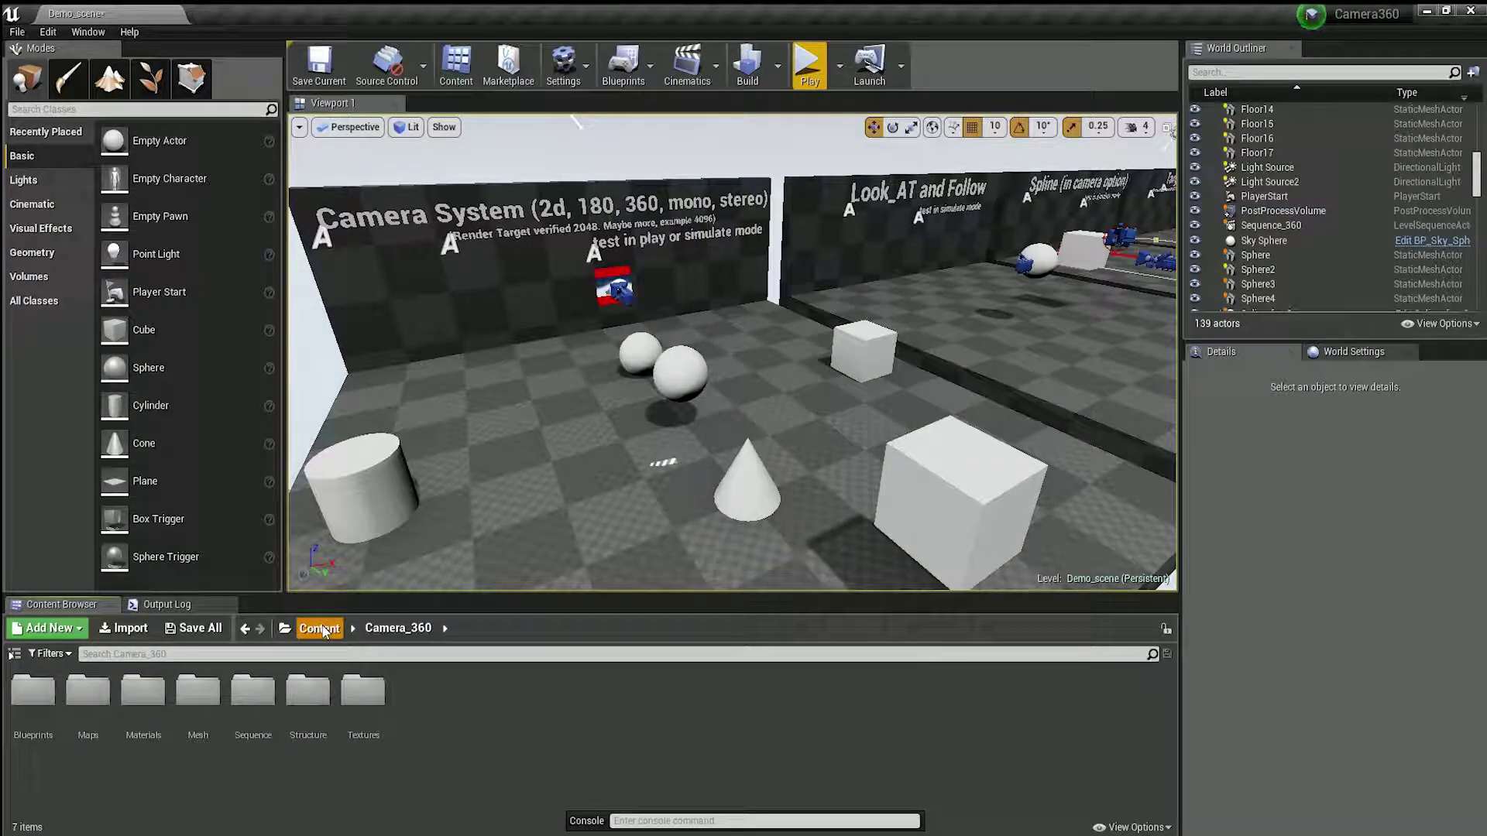
click(319, 628)
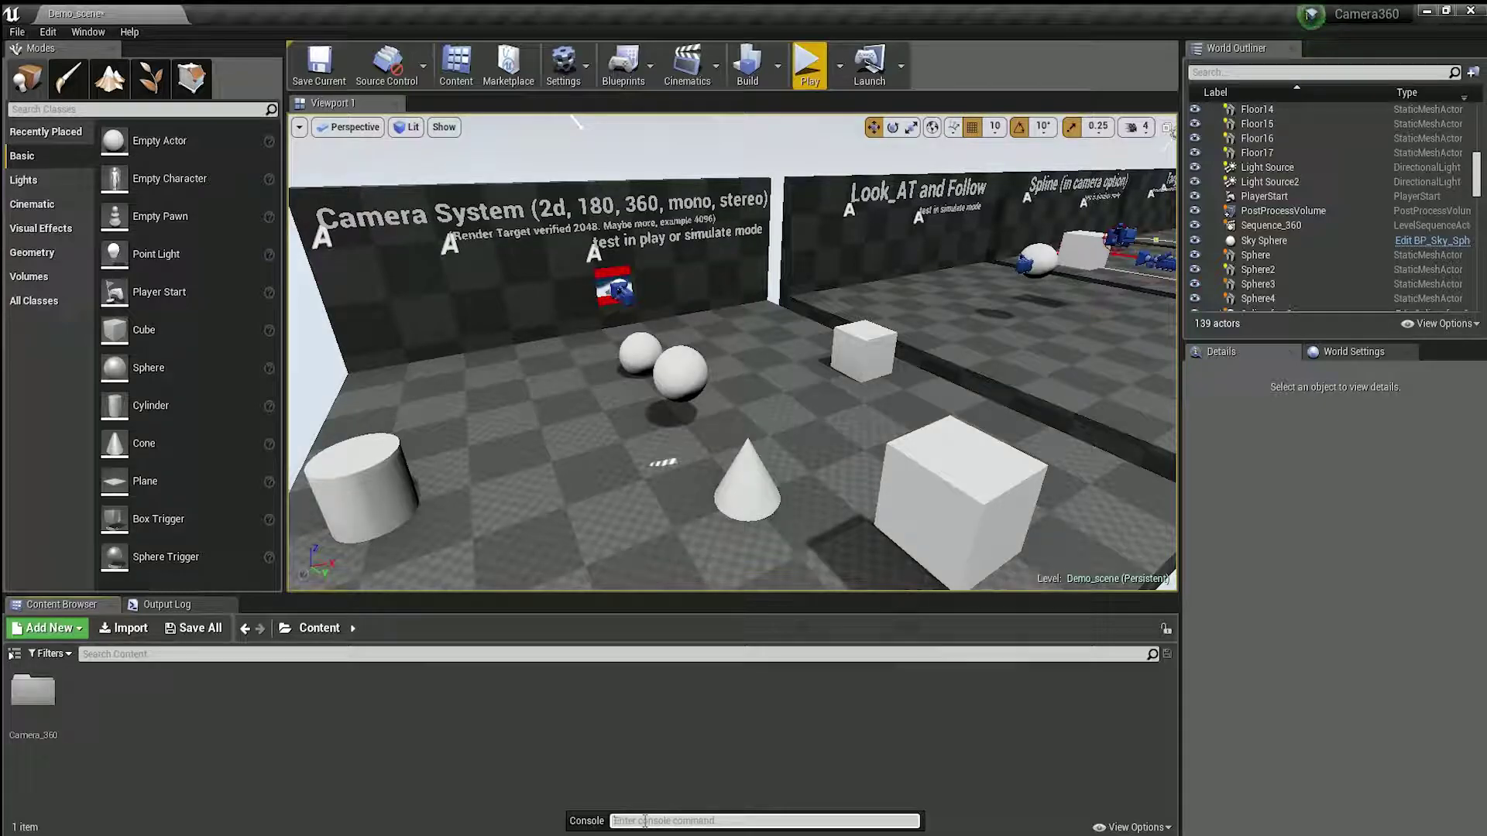
click(644, 821)
text(Your changed Texture Render Size)
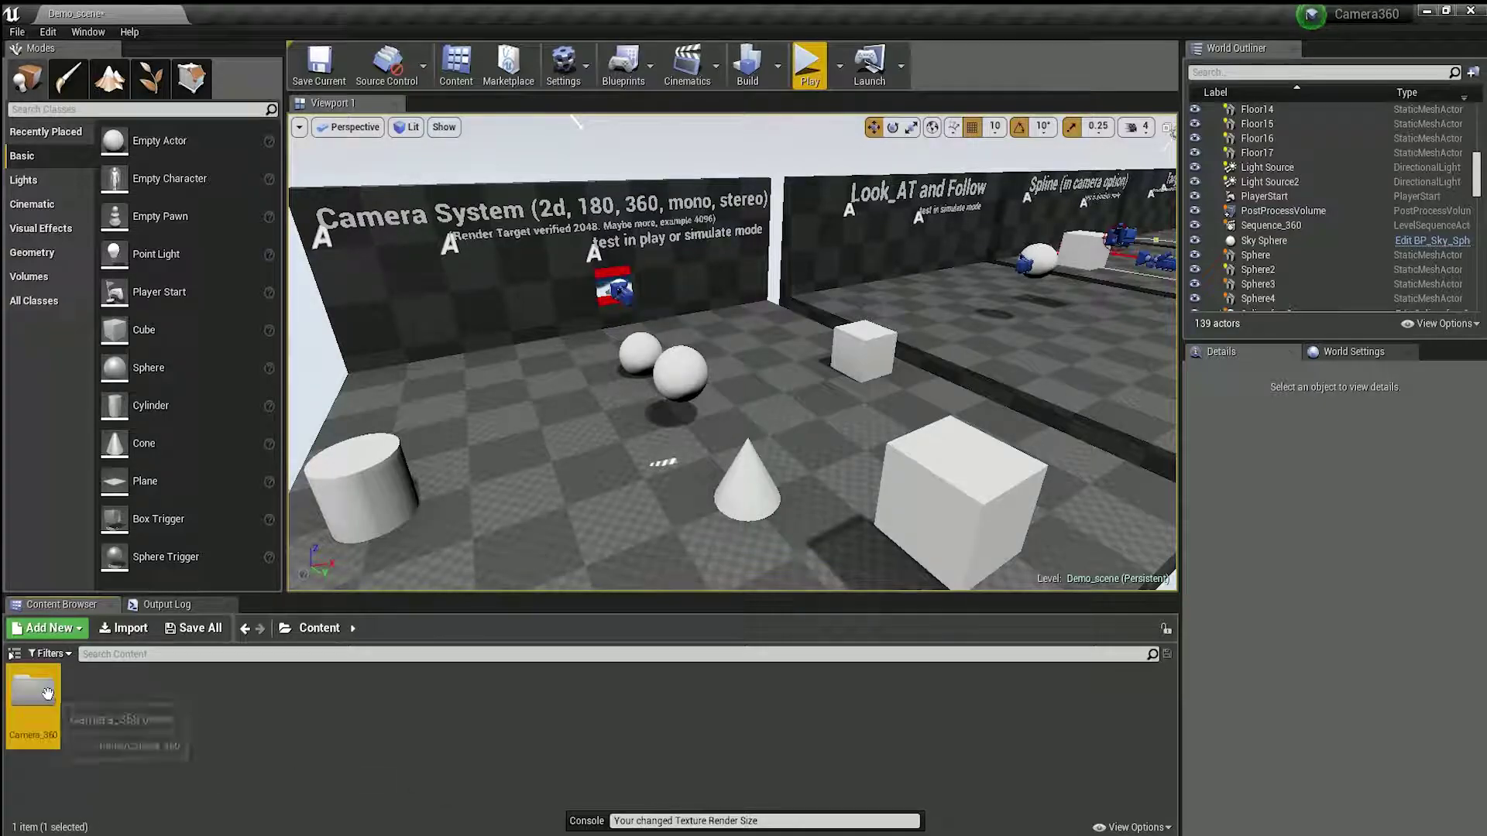
Step: Open Camera_360 > Textures and select all twelve render targets from RenderTarget_Right
double_click(33, 689)
double_click(378, 720)
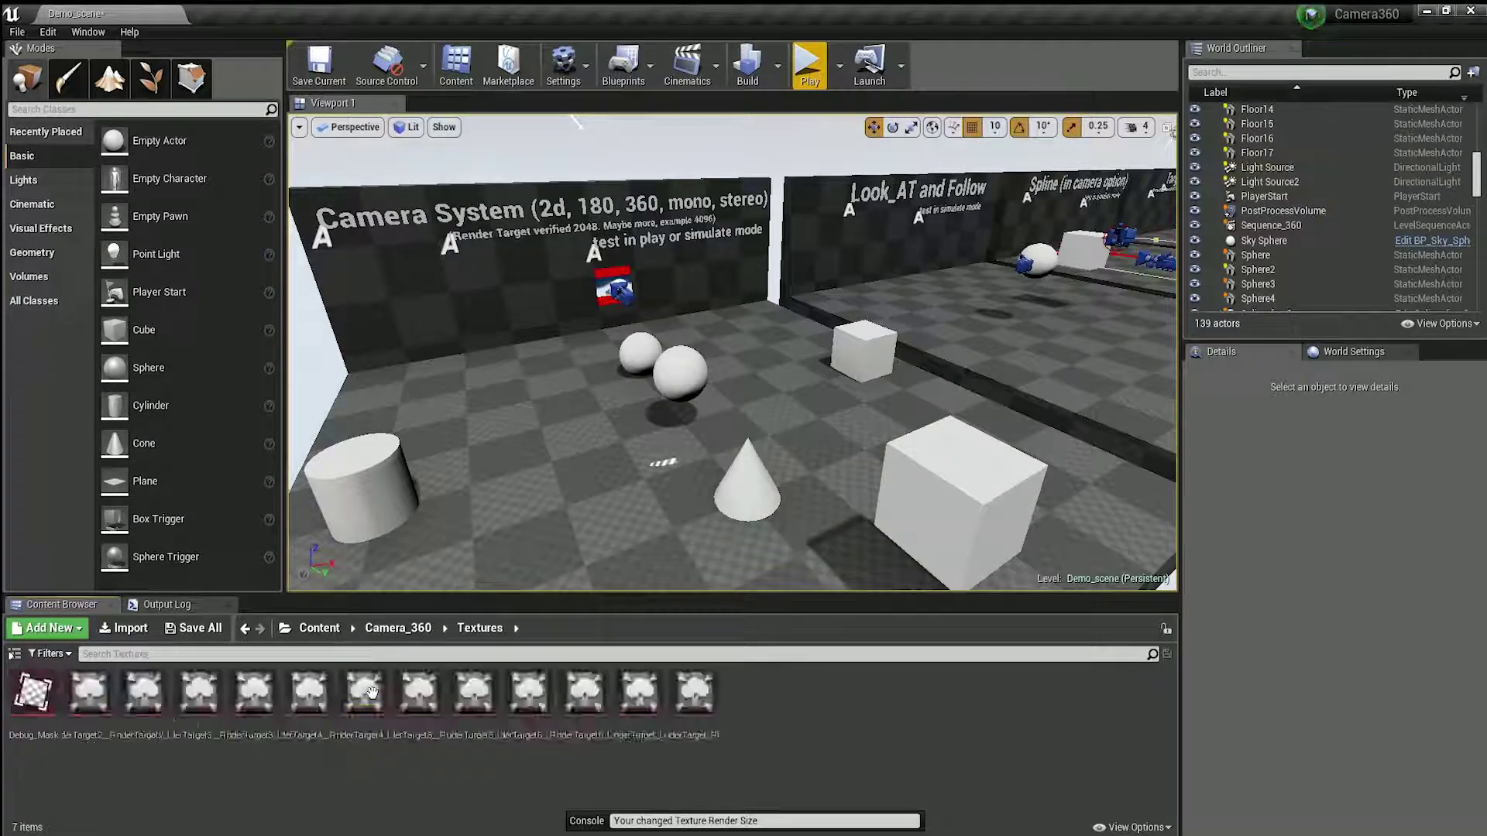
click(694, 697)
shift+click(88, 692)
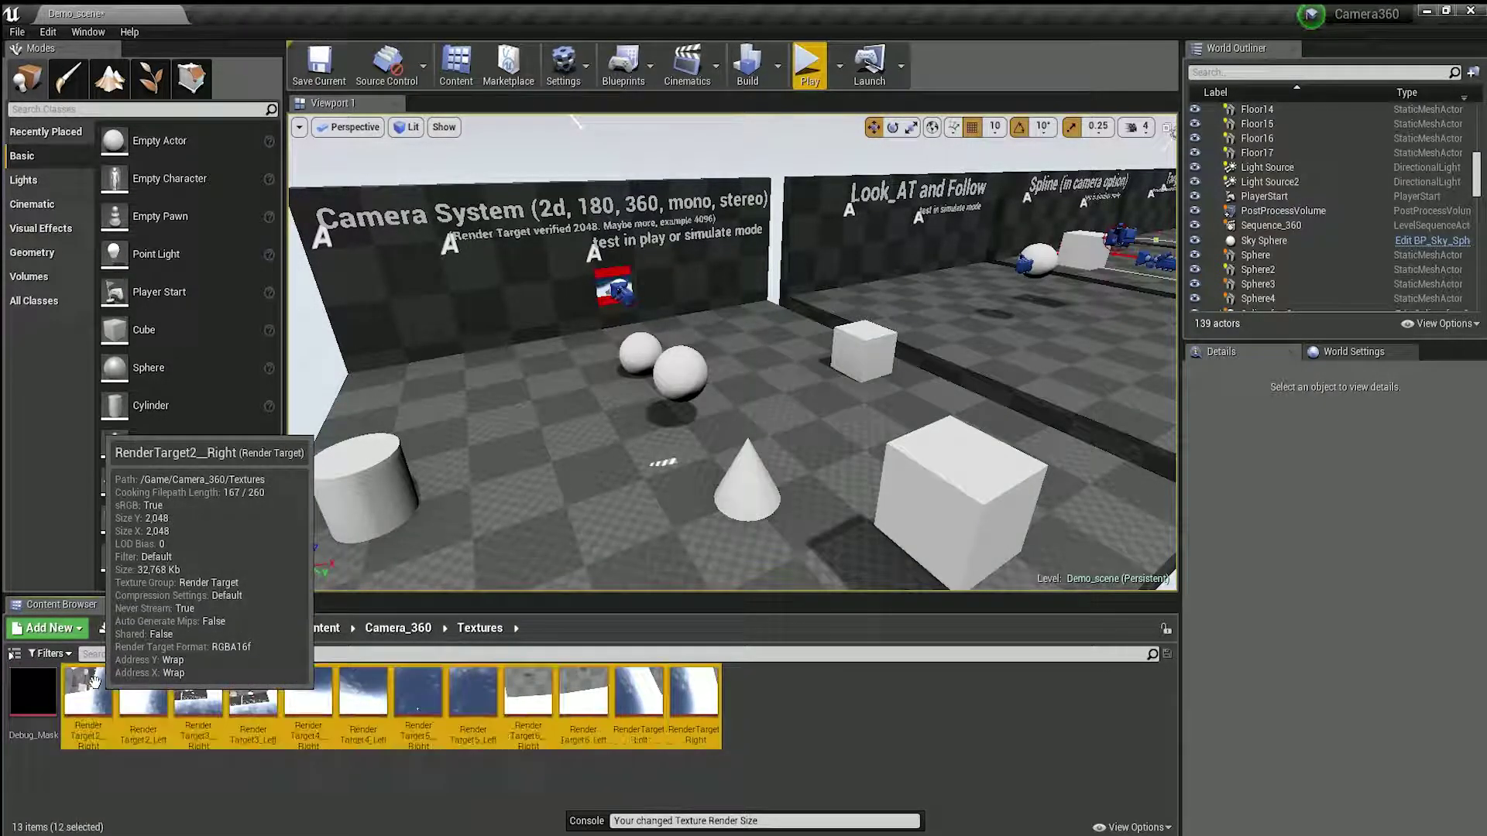
Step: Open the twelve Camera360 render targets in the bulk Property Matrix and select all rows
right_click(687, 700)
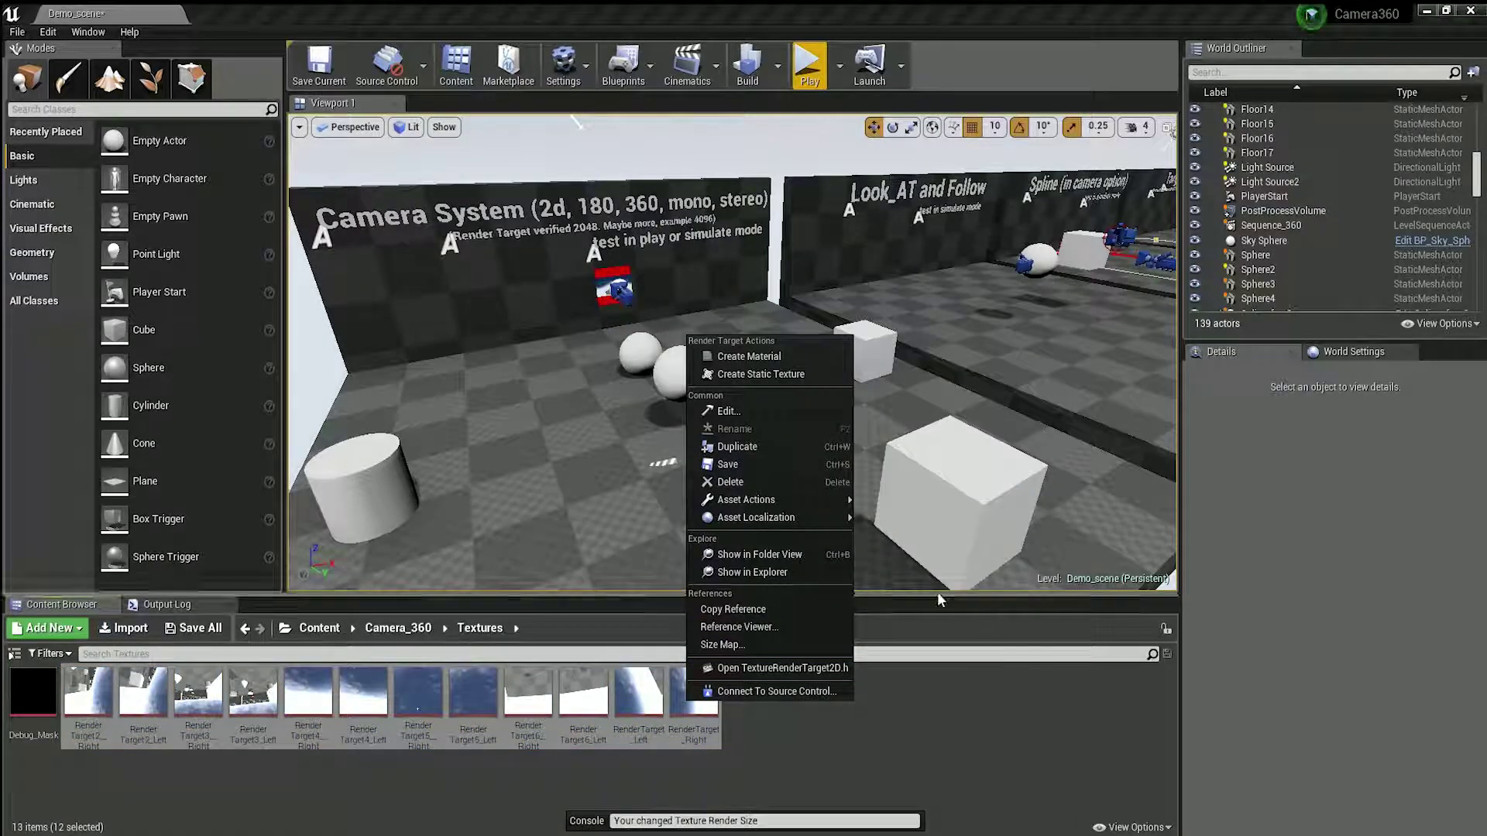
mouse_move(778, 502)
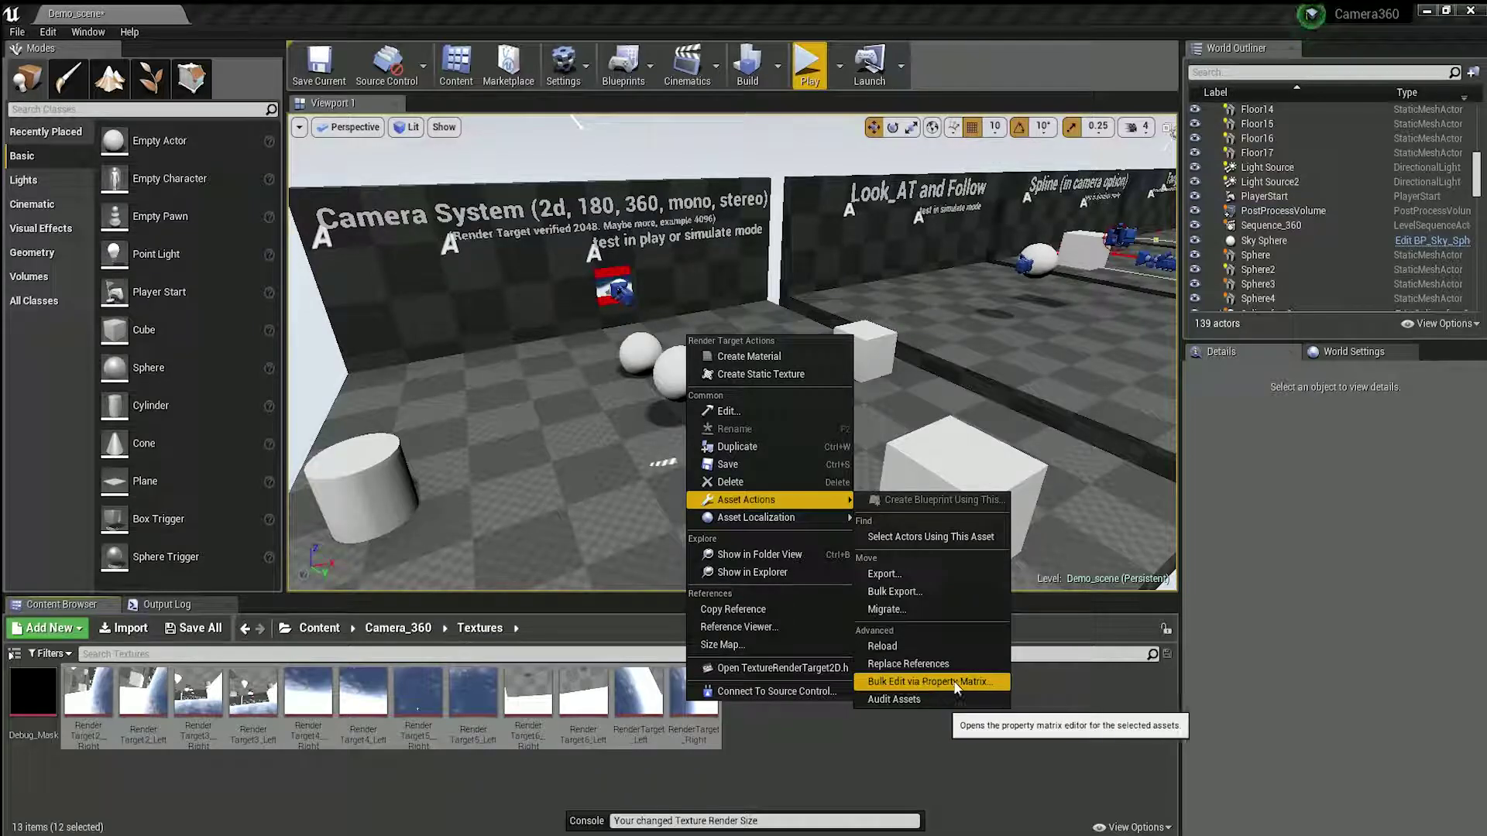
click(921, 686)
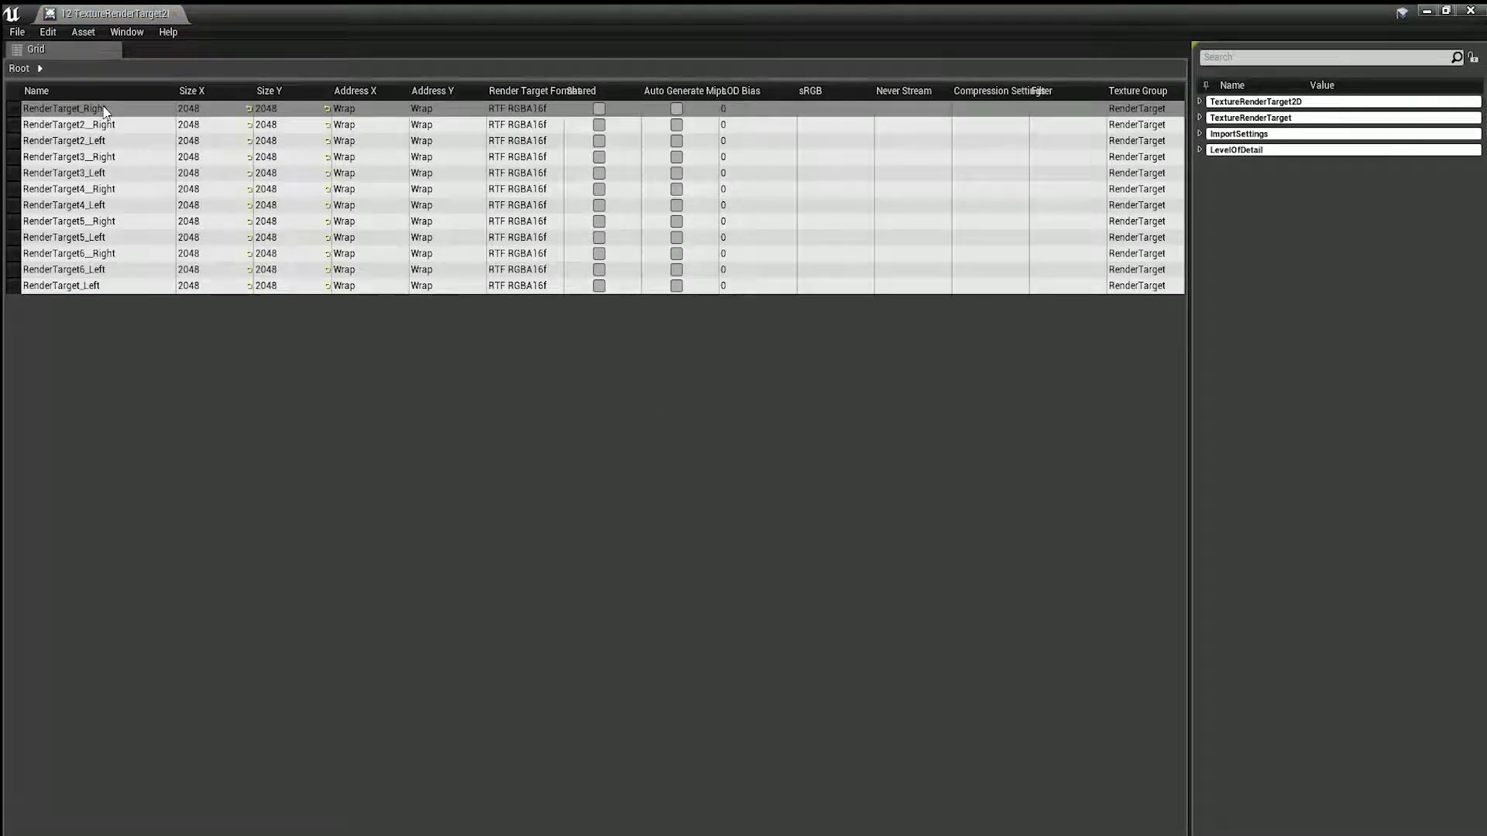
shift+click(124, 285)
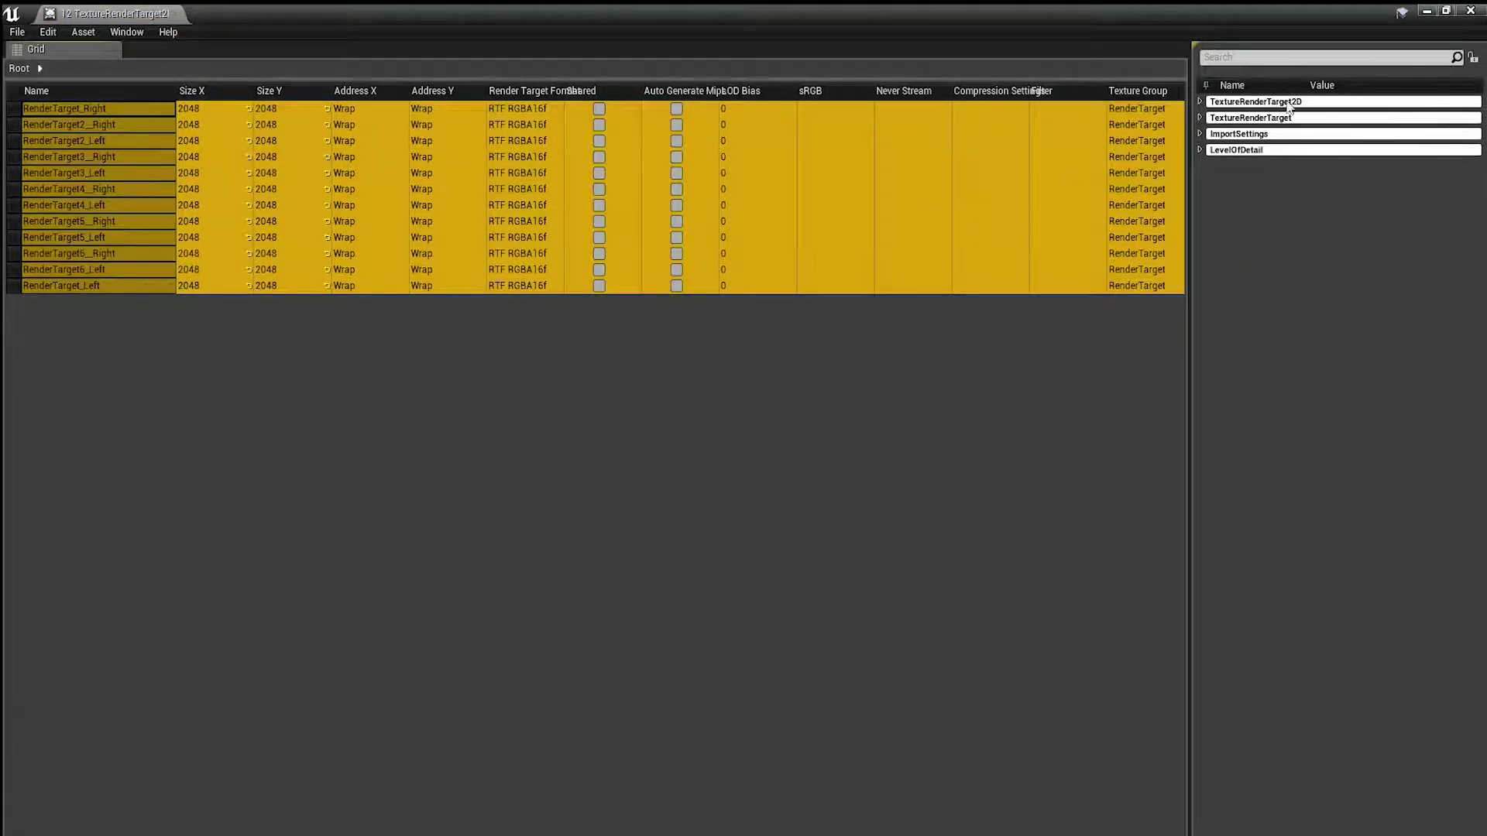
Step: Set Size X and Size Y to 4096, accepting each memory warning
click(1201, 102)
text(4096)
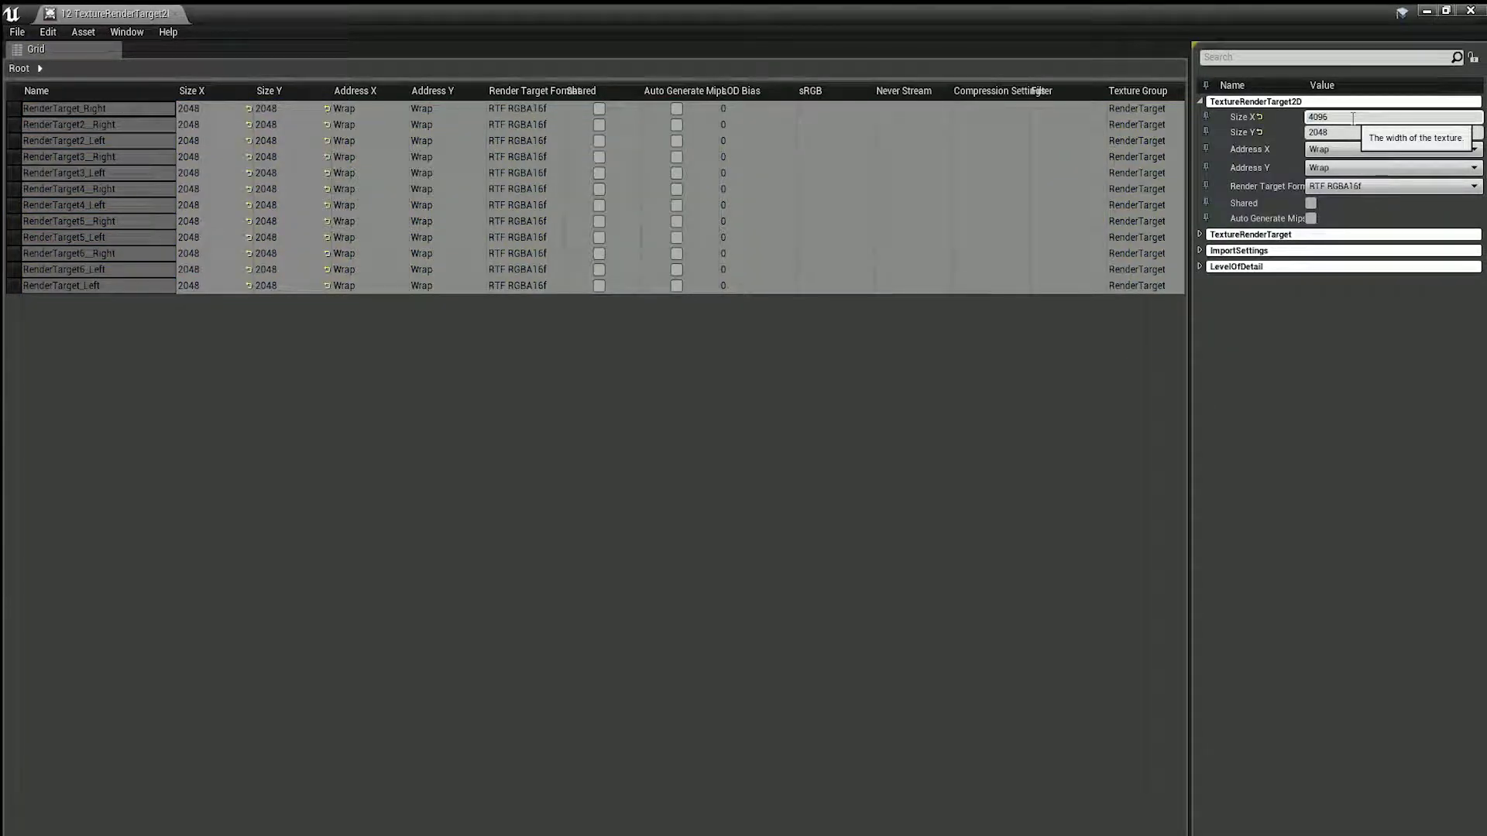
key(Return)
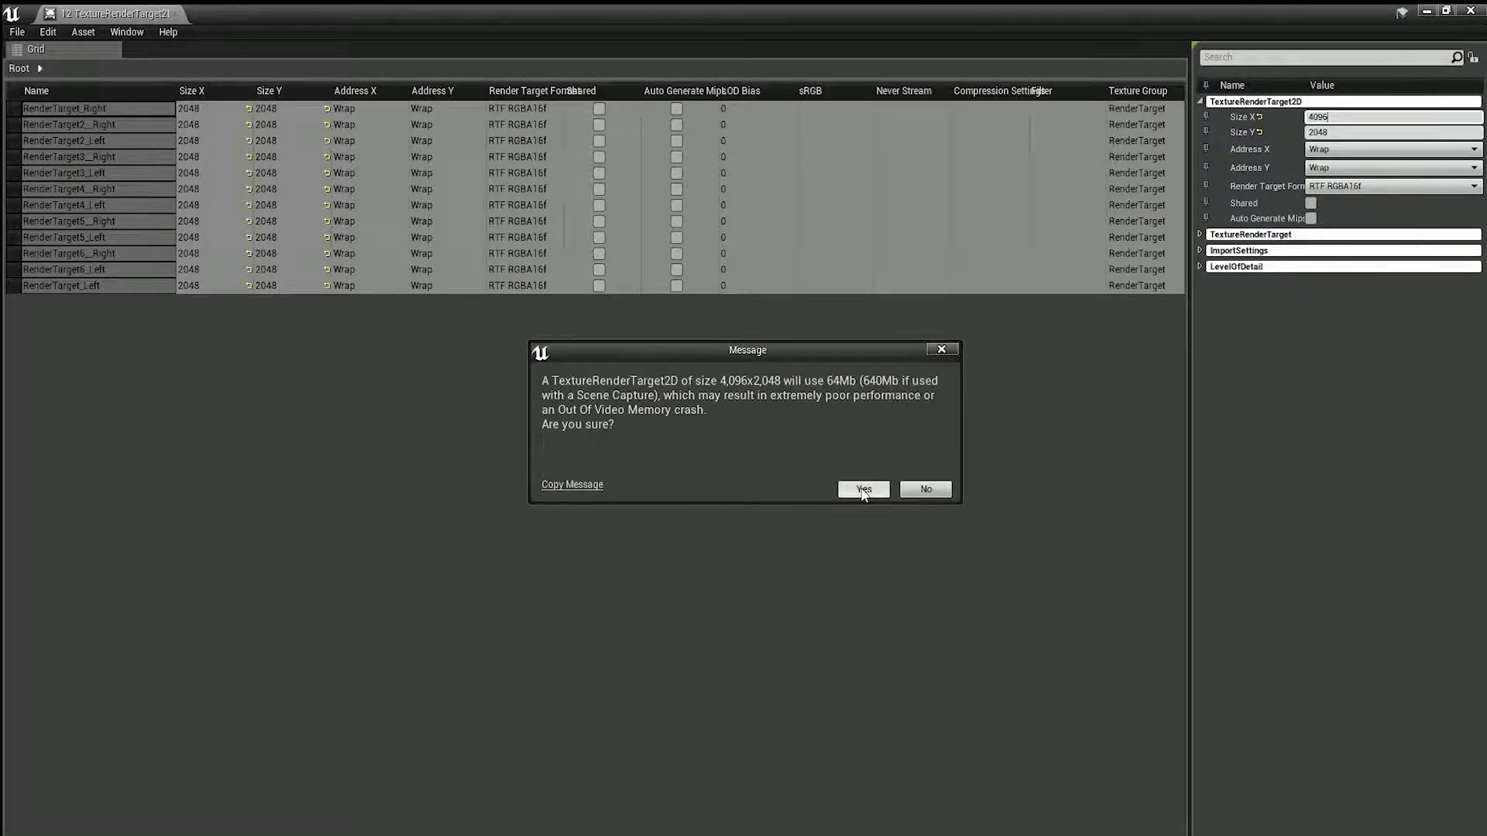
click(863, 490)
click(1329, 133)
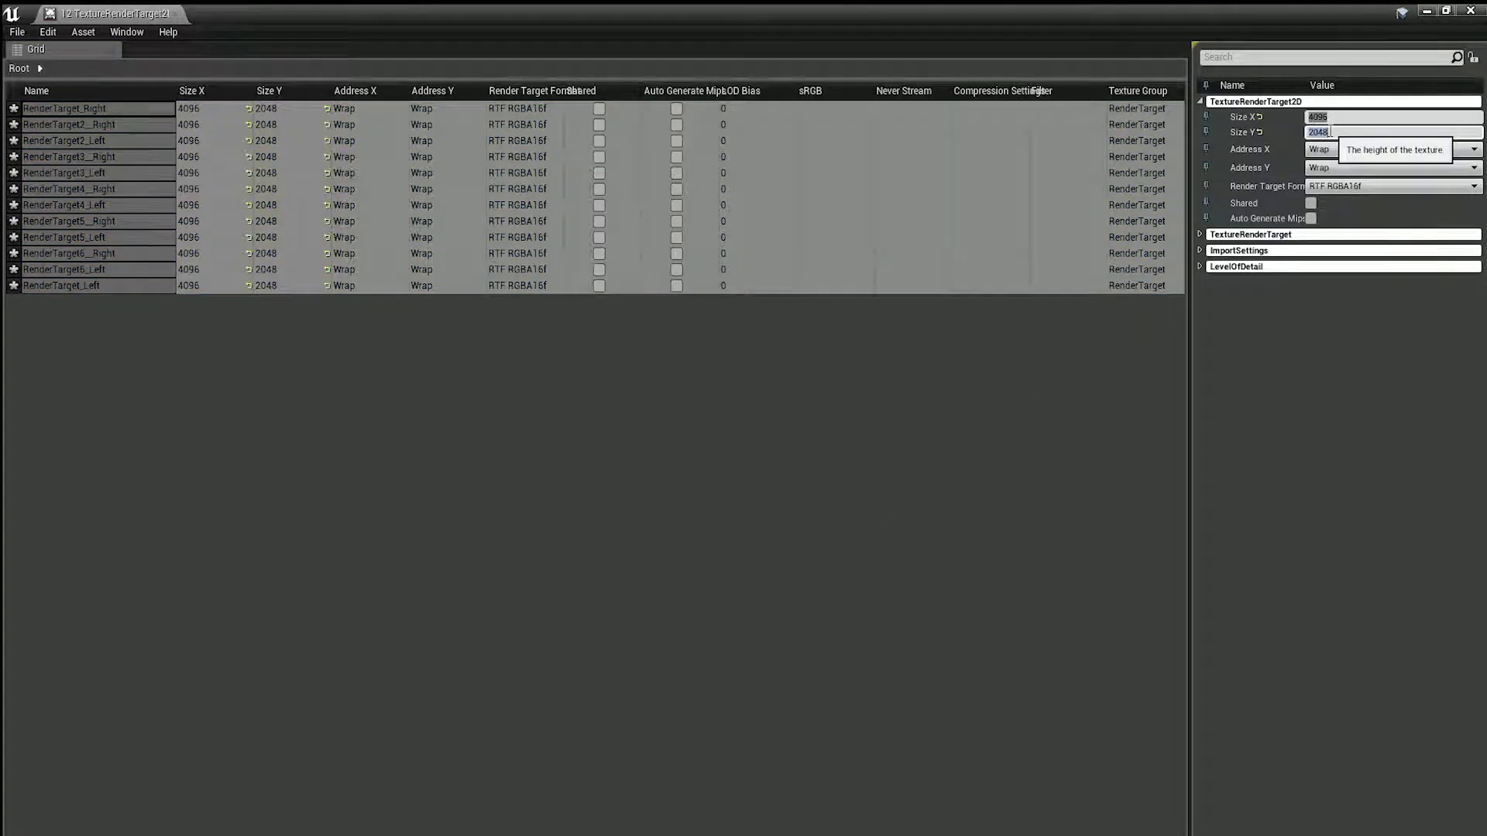
text(4096)
key(Return)
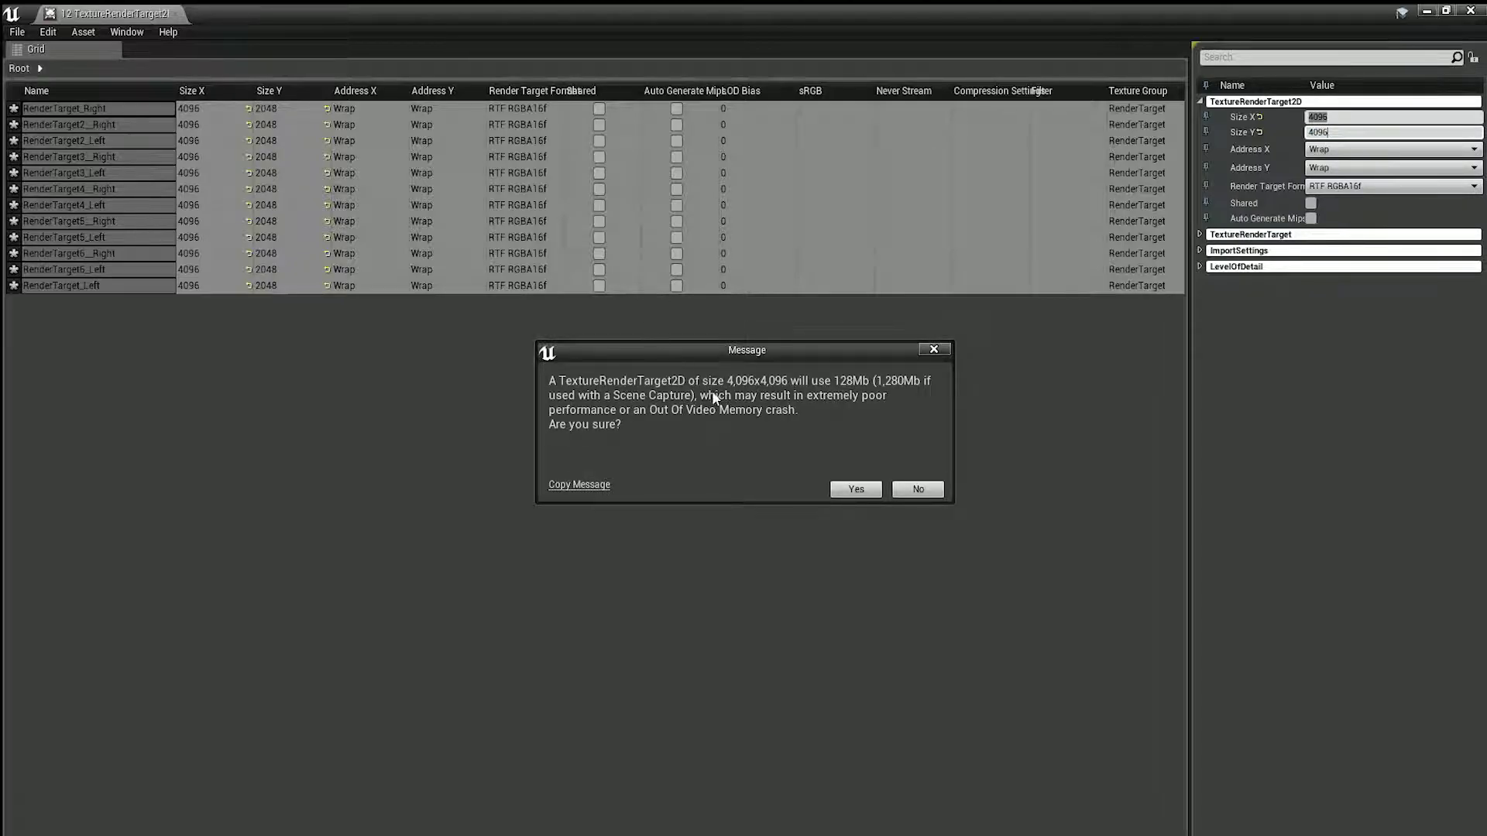
click(845, 490)
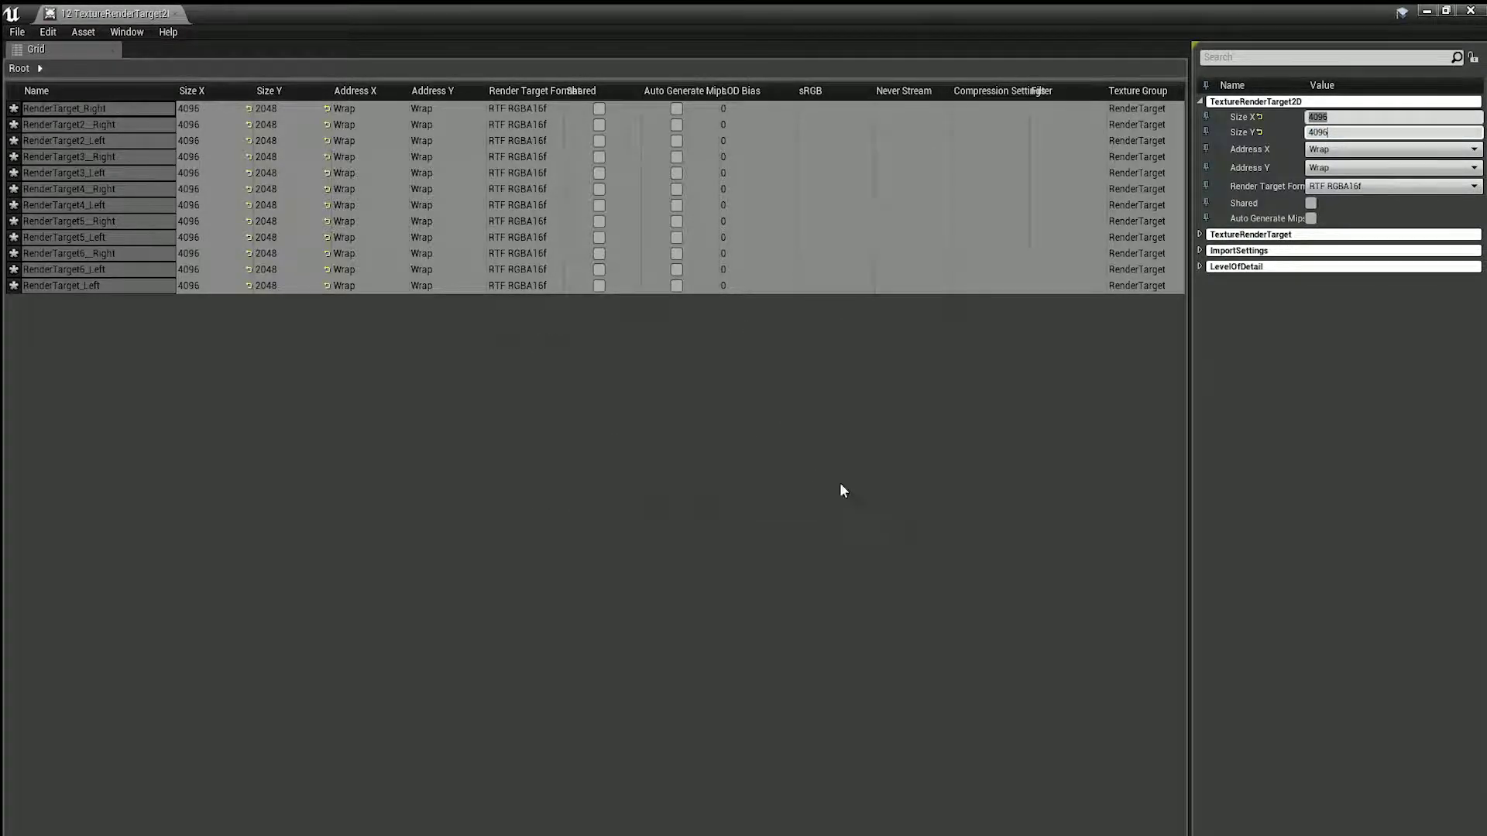
click(844, 489)
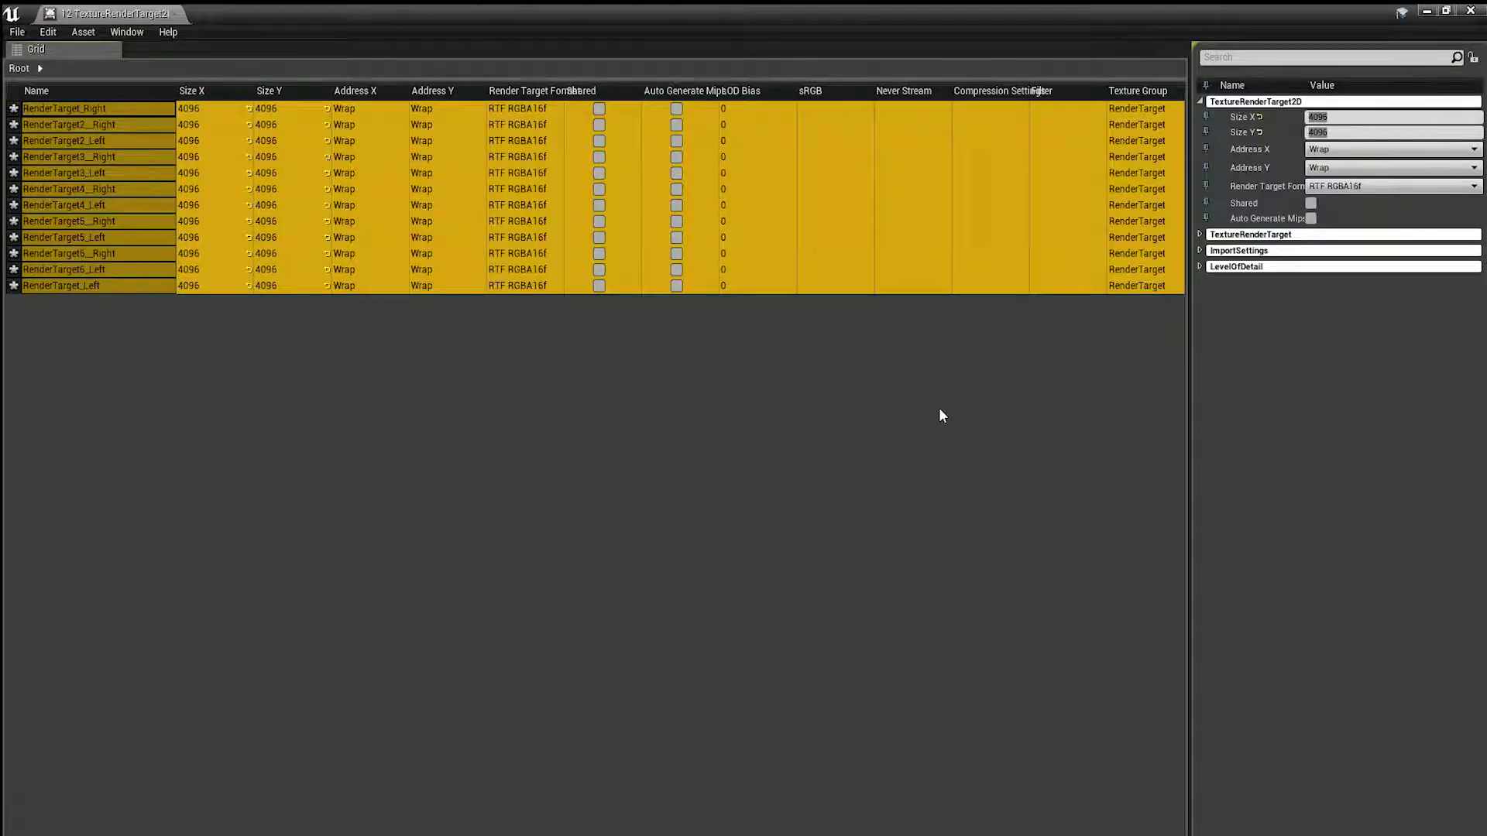
Step: Save the resized render targets, close the matrix, and open RenderTarget_Right to check its size
click(17, 32)
click(39, 65)
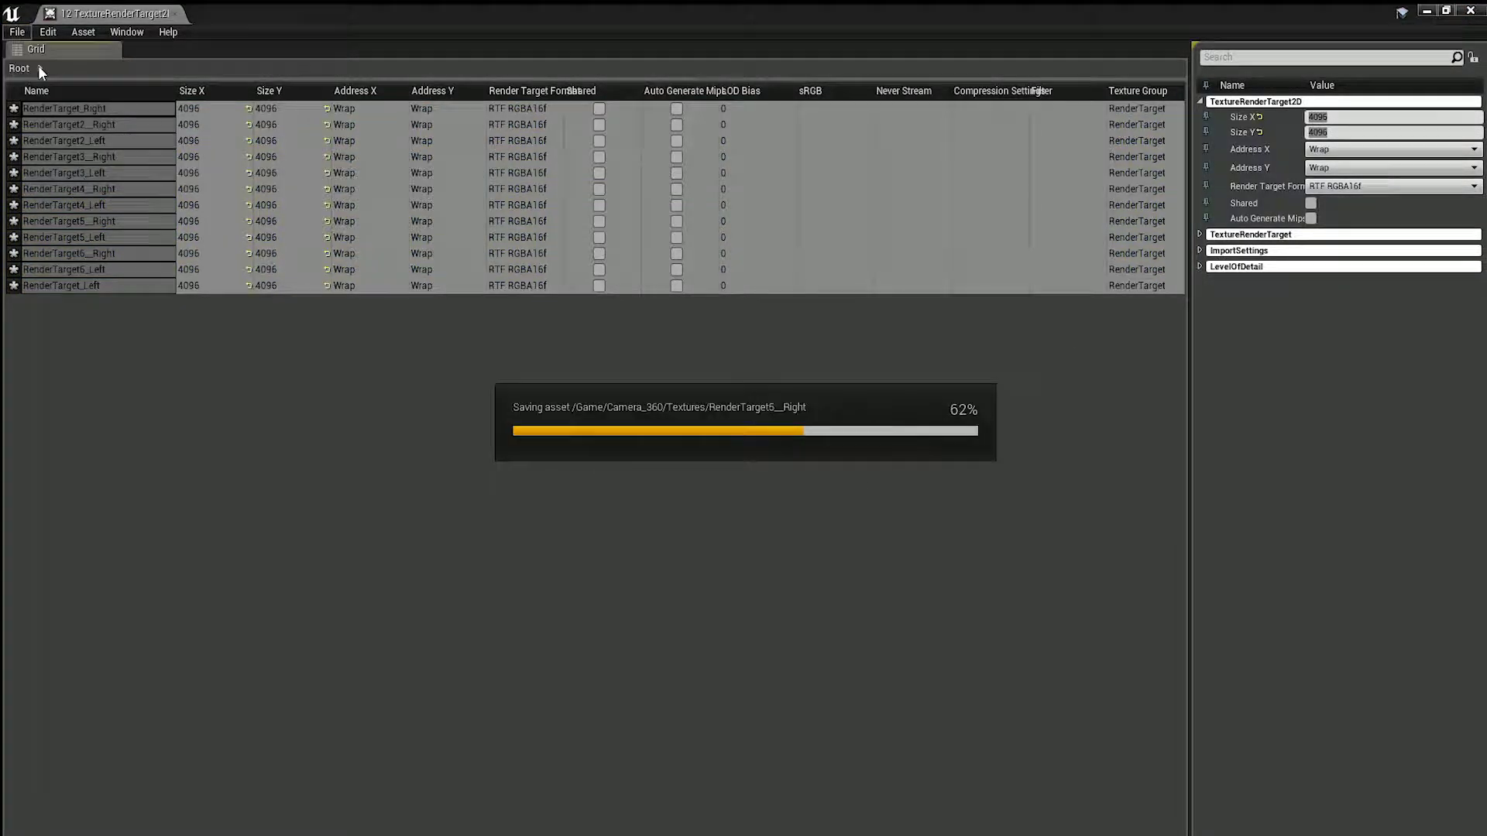
click(1470, 11)
double_click(686, 697)
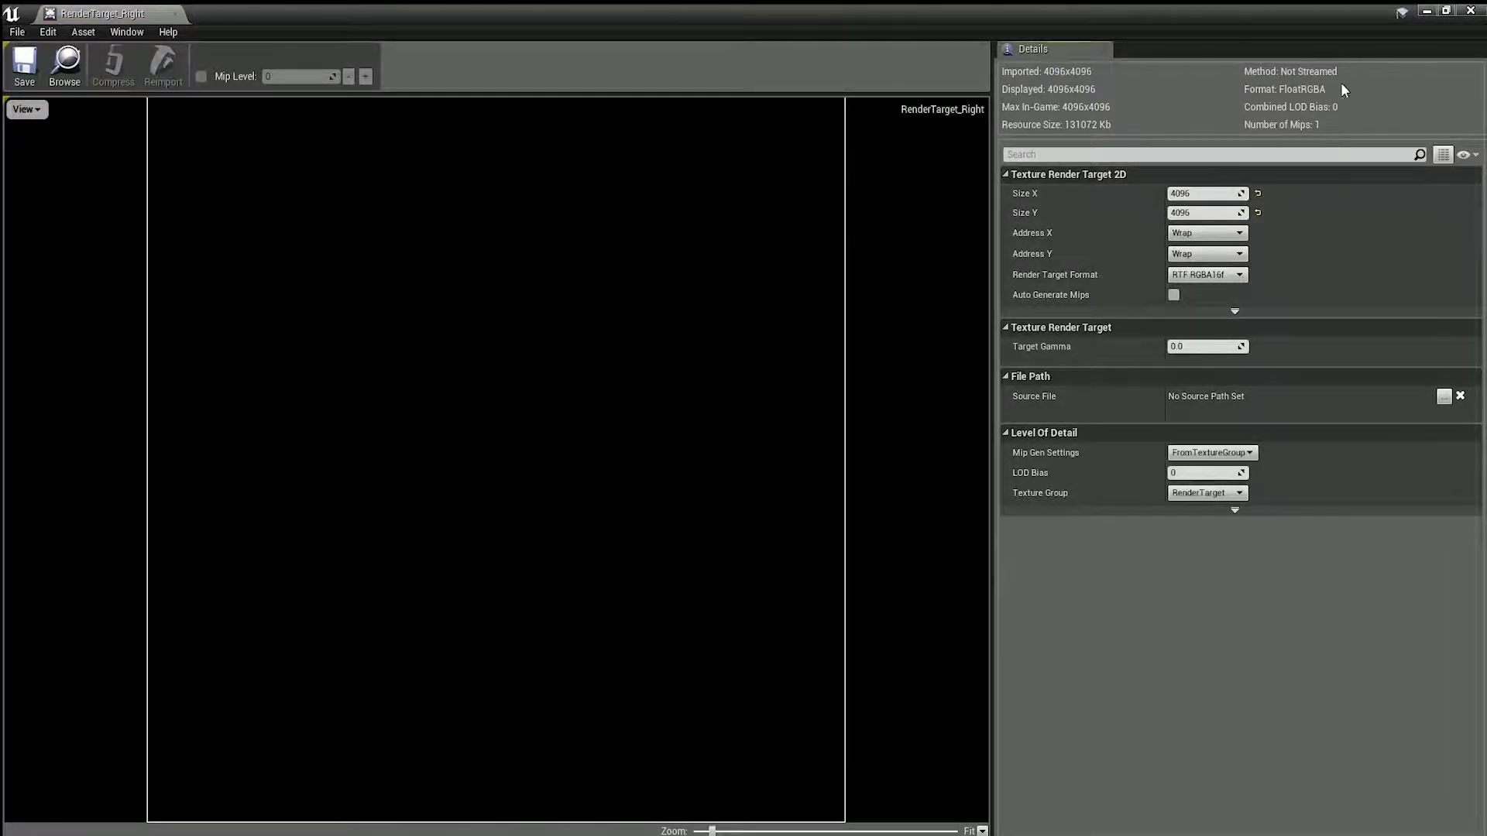
Step: Close the RenderTarget_Right texture view and briefly start then stop play mode
click(1470, 11)
click(809, 62)
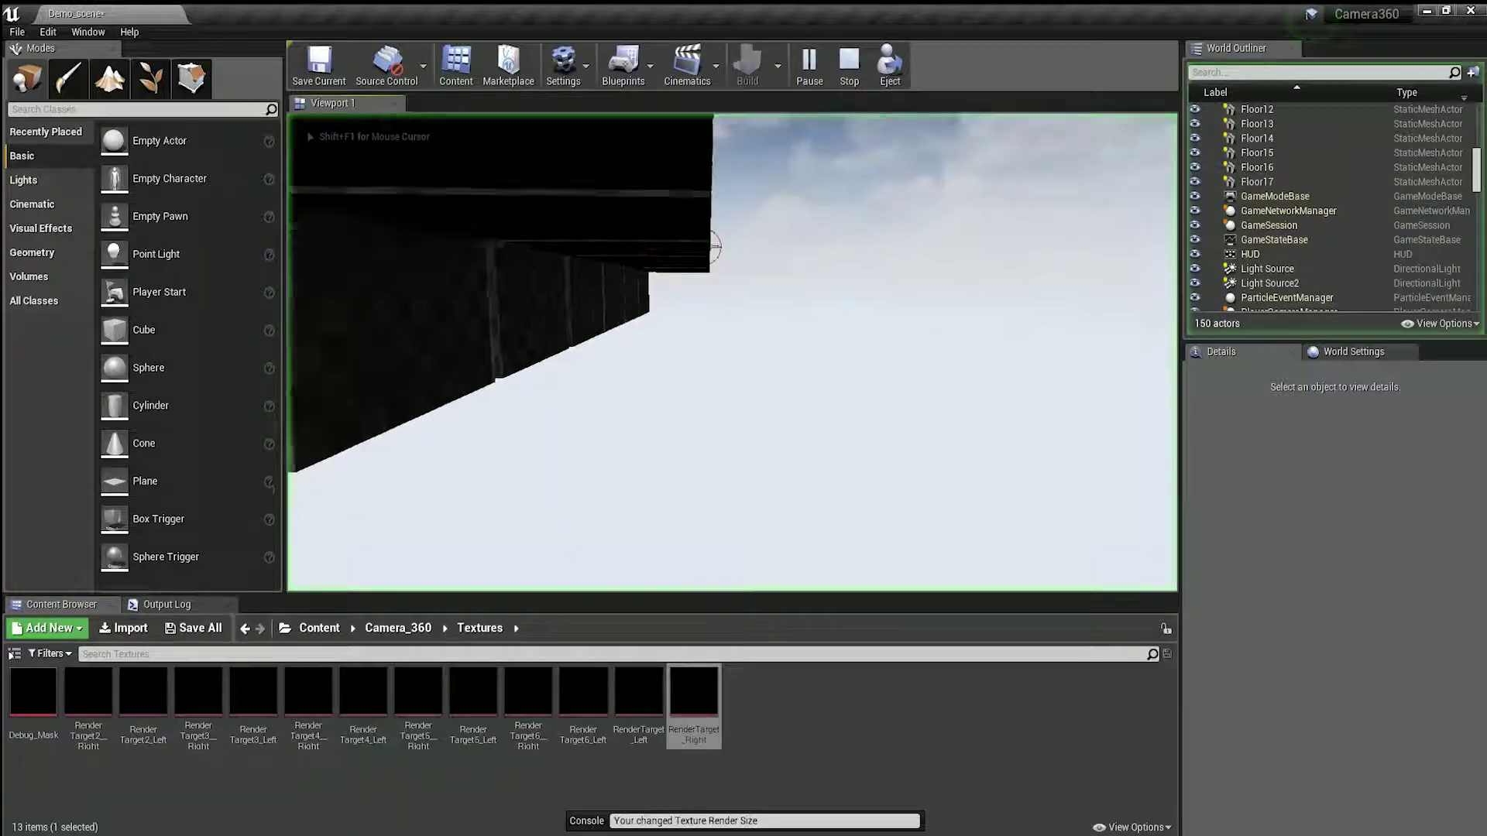
key(Escape)
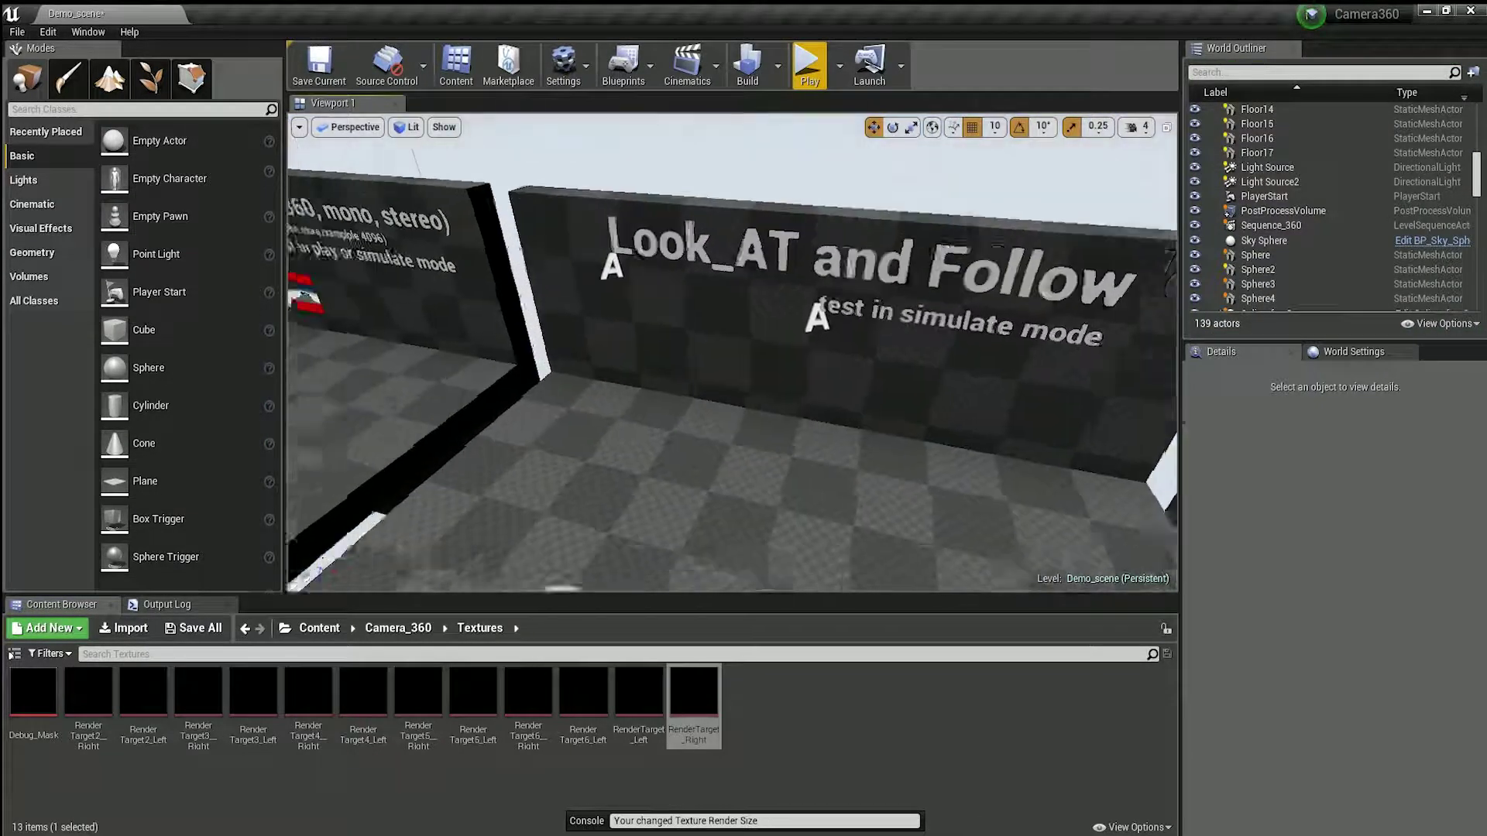
Step: On Camera_Rec_360 enable Activate Camera?, disable Debug Border?, then play-test the 360 view
click(749, 335)
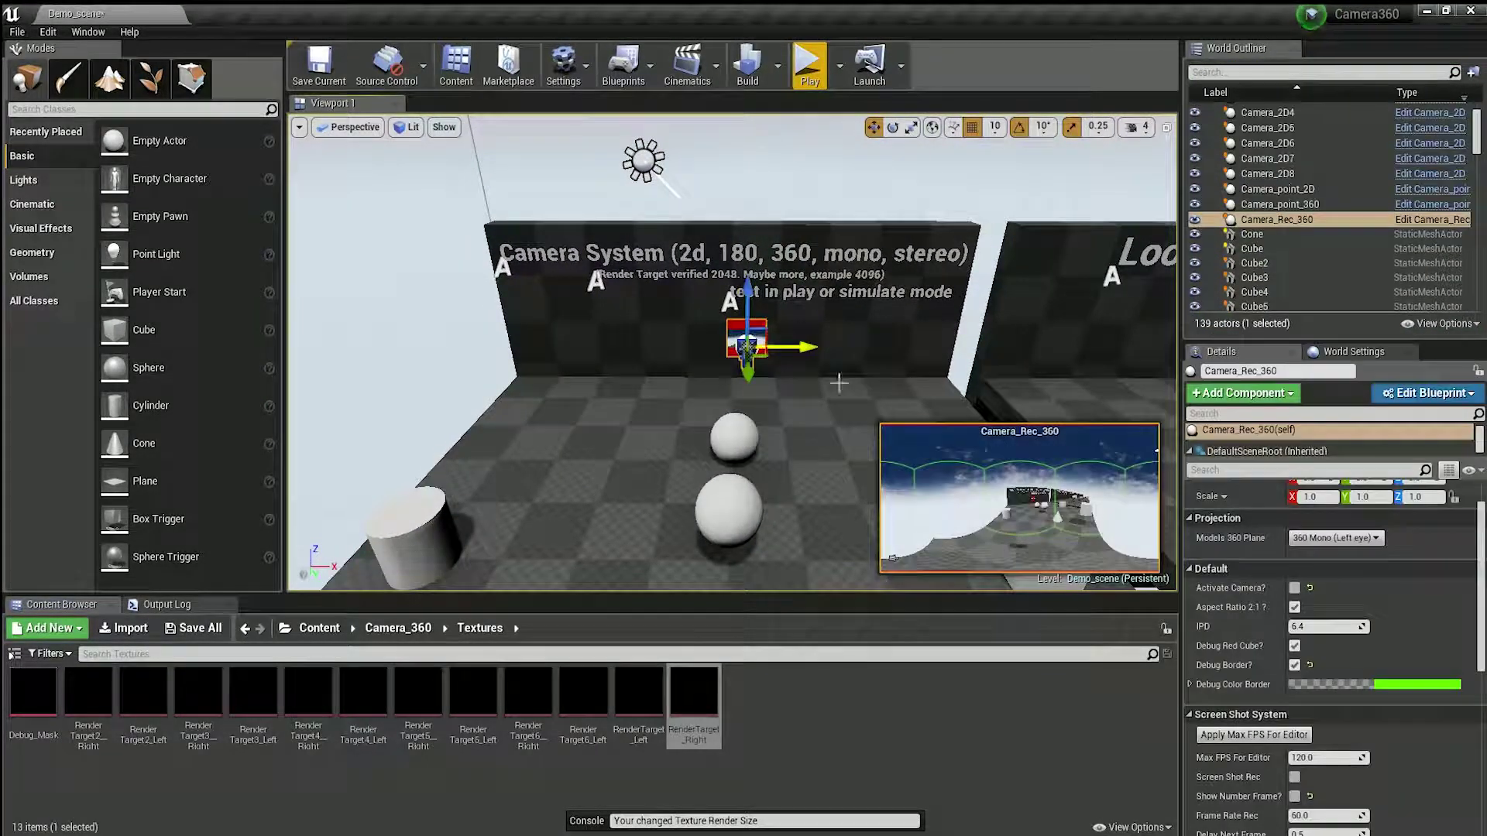
click(1334, 537)
click(1332, 556)
click(1294, 587)
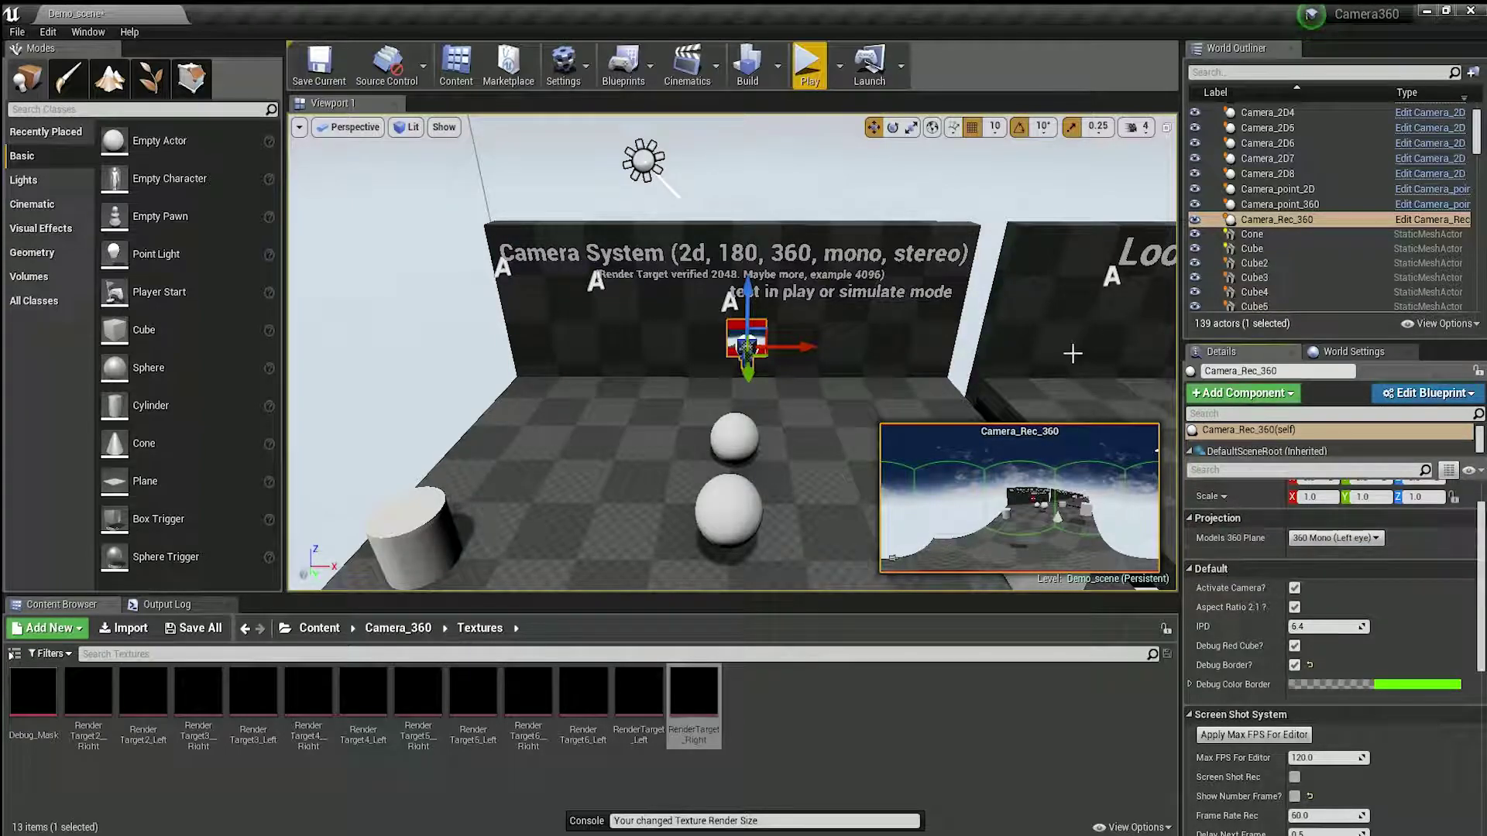
click(1294, 665)
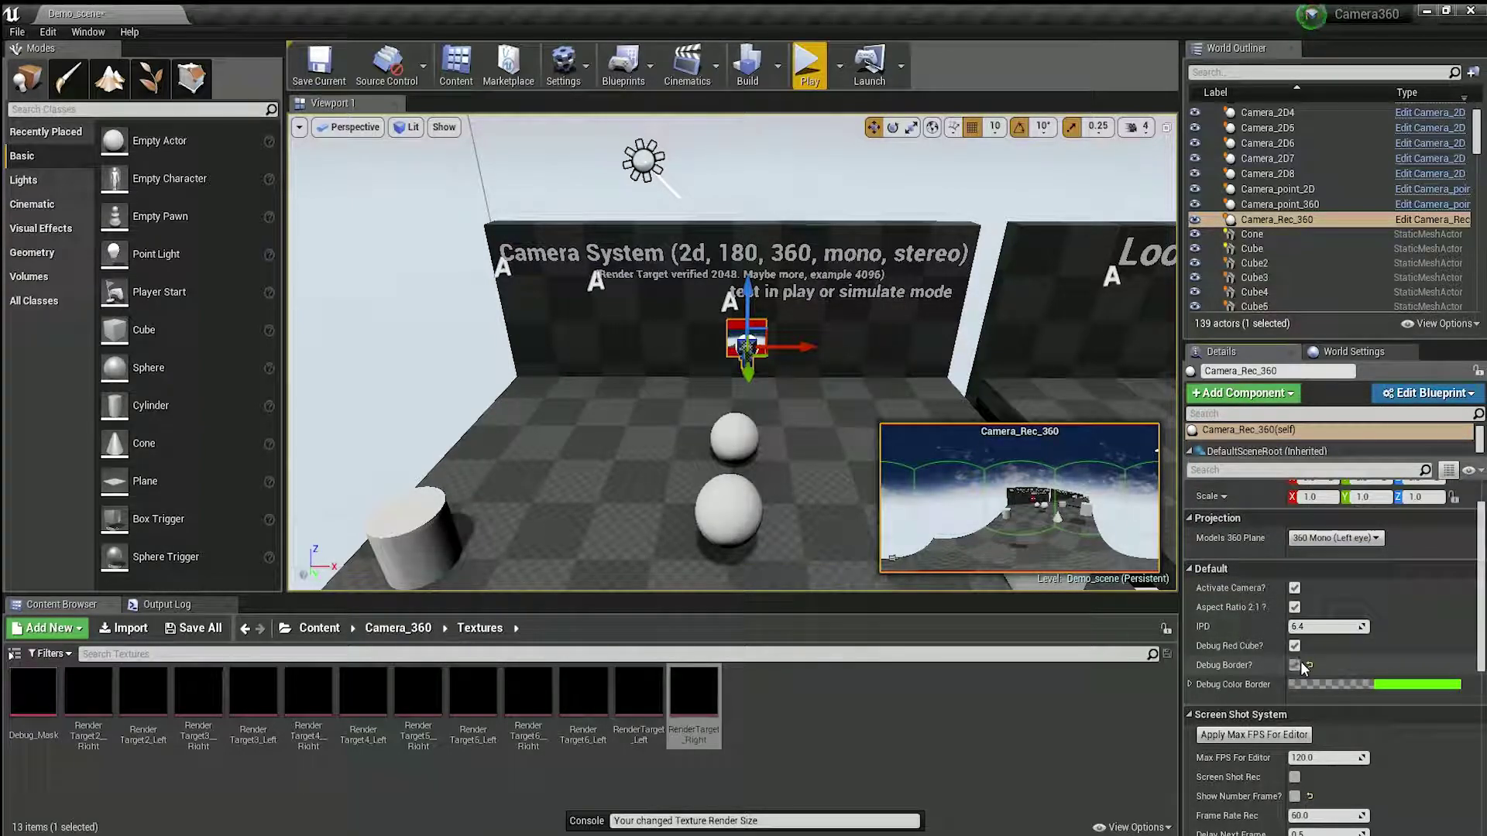
click(810, 70)
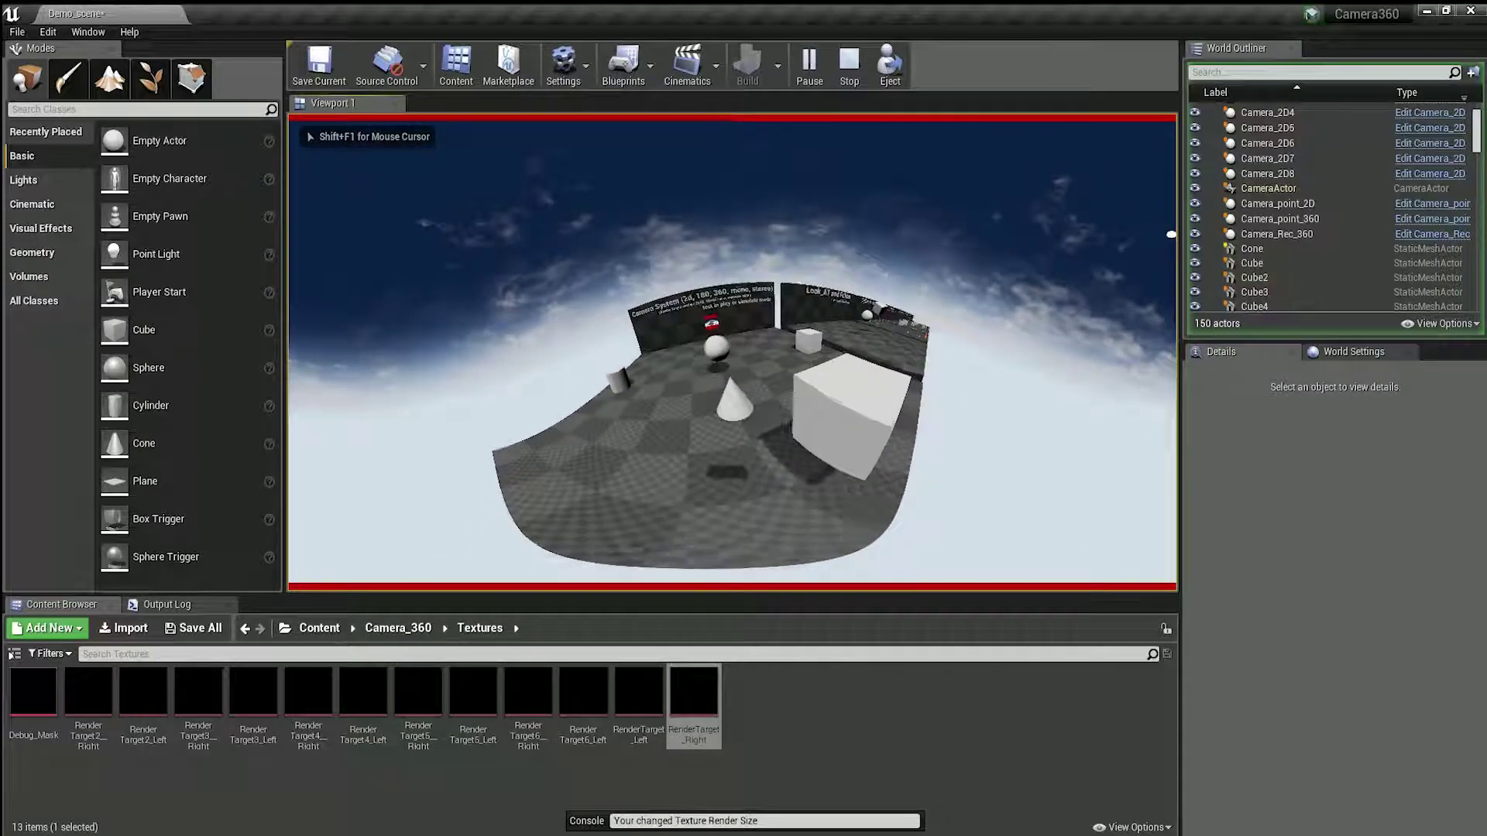
key(Escape)
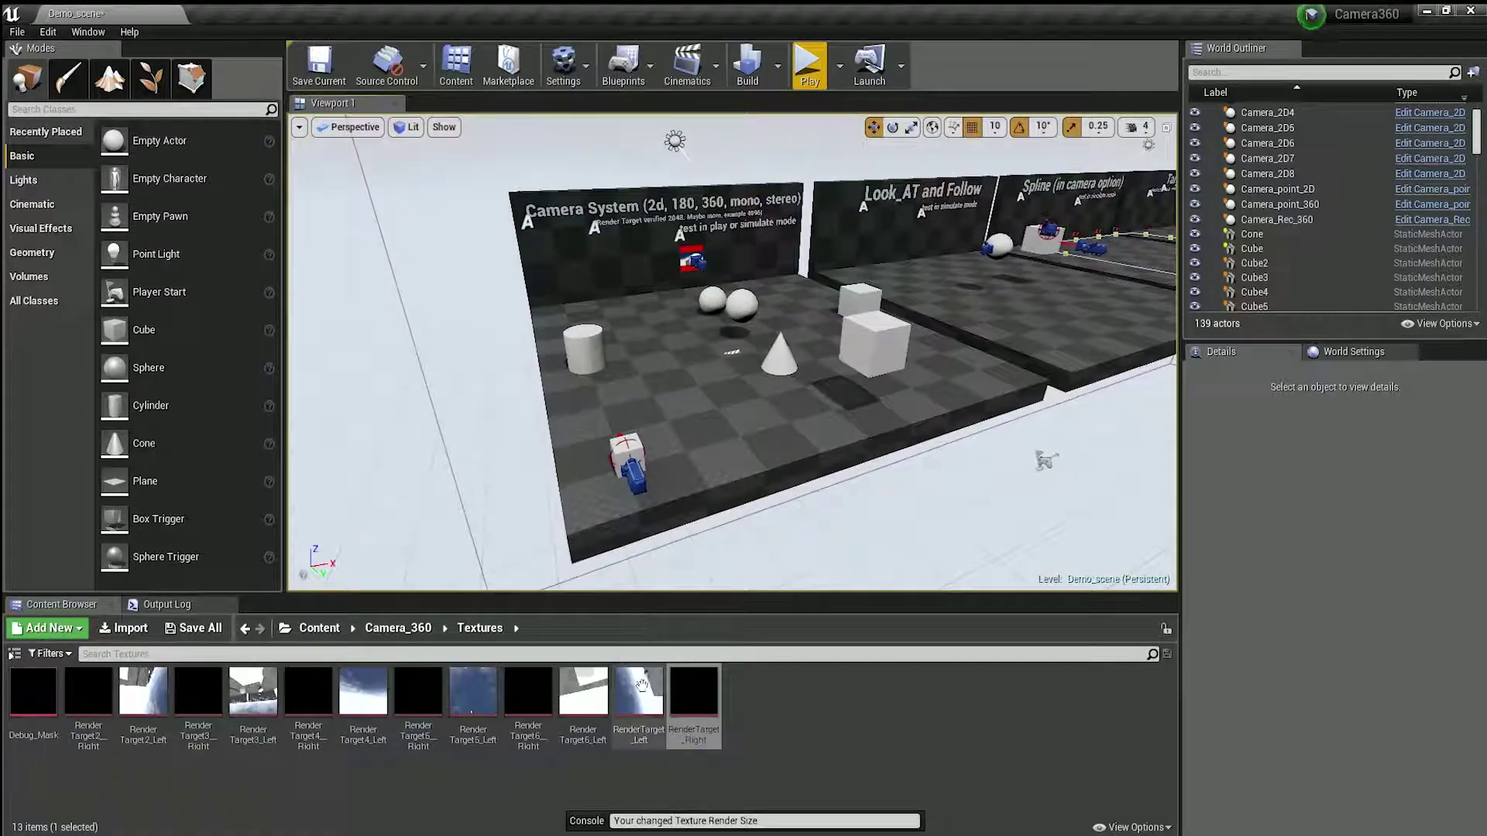
Step: Open all twelve render targets in the bulk Property Matrix and select every row
shift+click(88, 691)
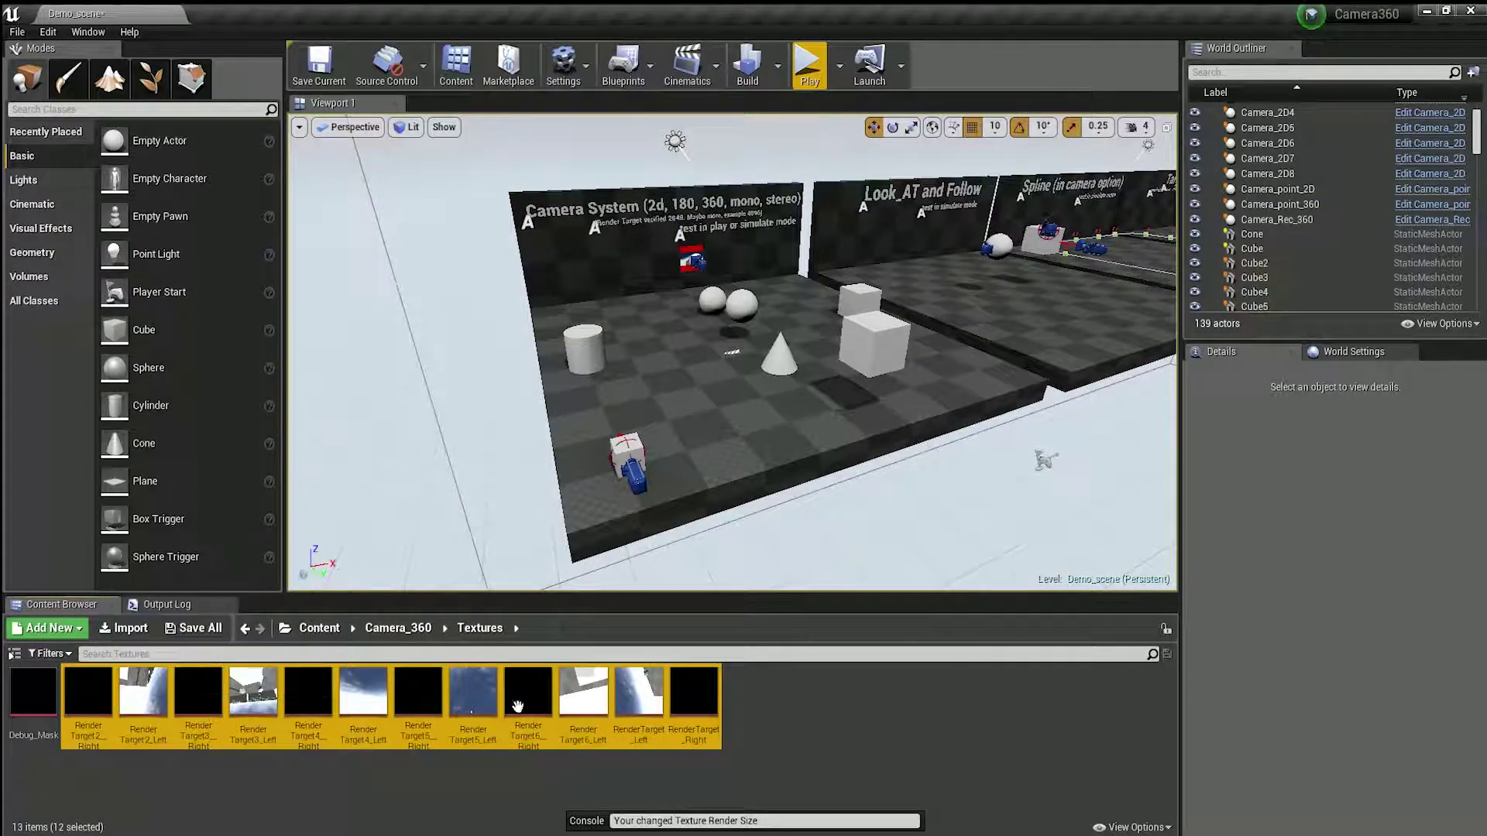
right_click(695, 701)
mouse_move(815, 523)
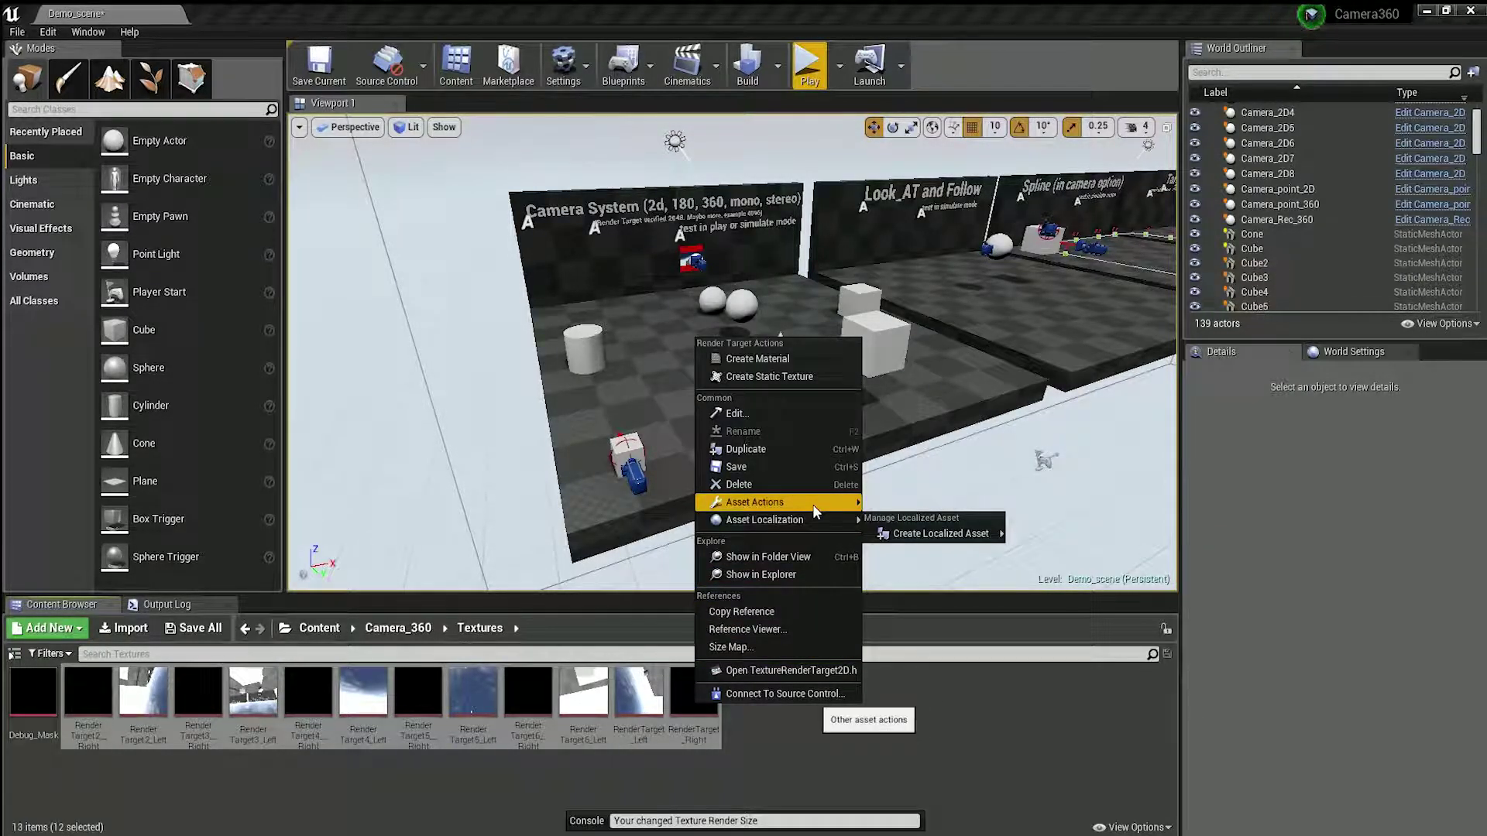
click(929, 685)
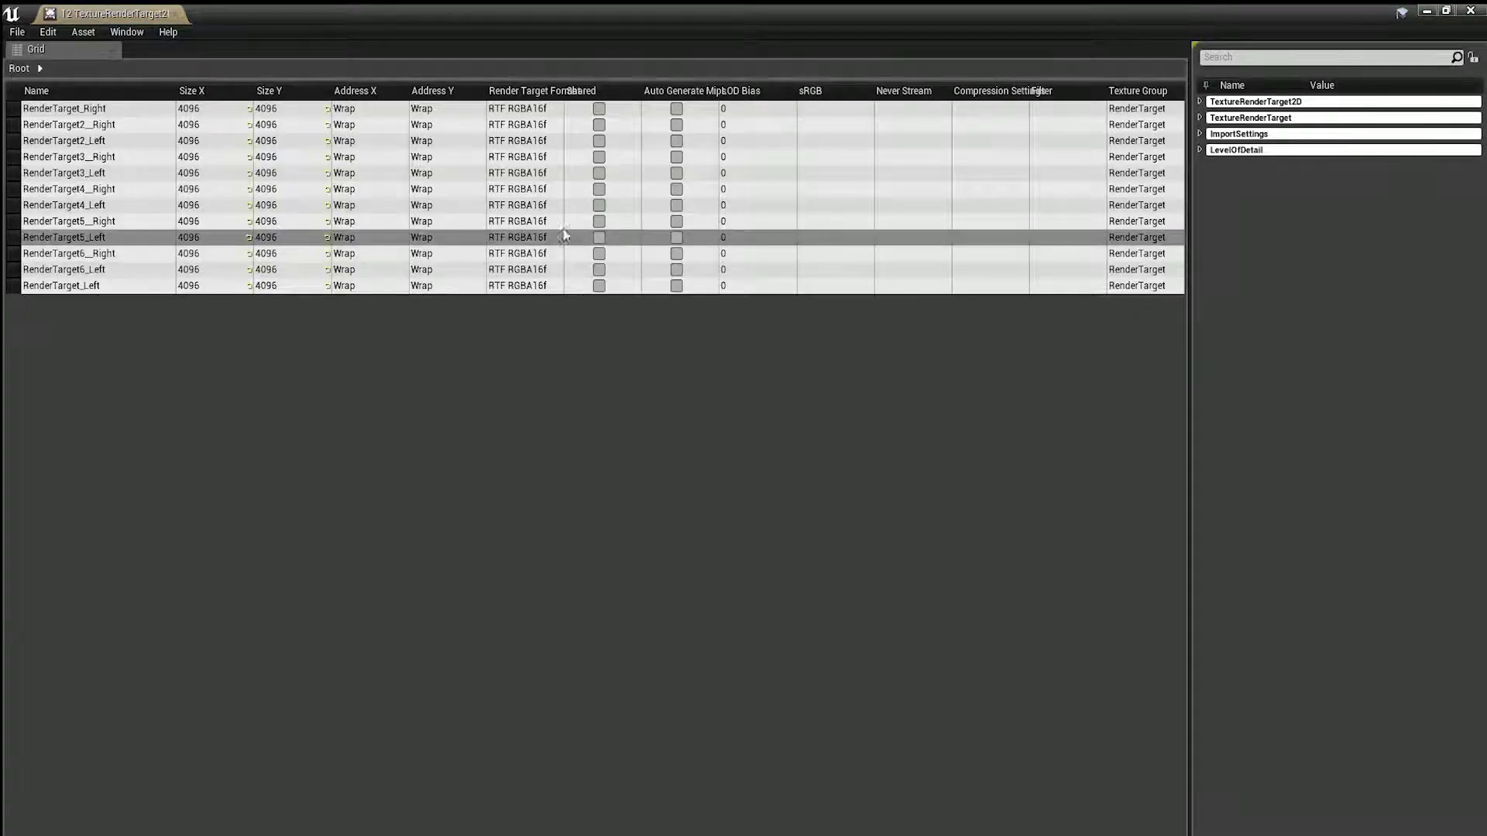
click(130, 108)
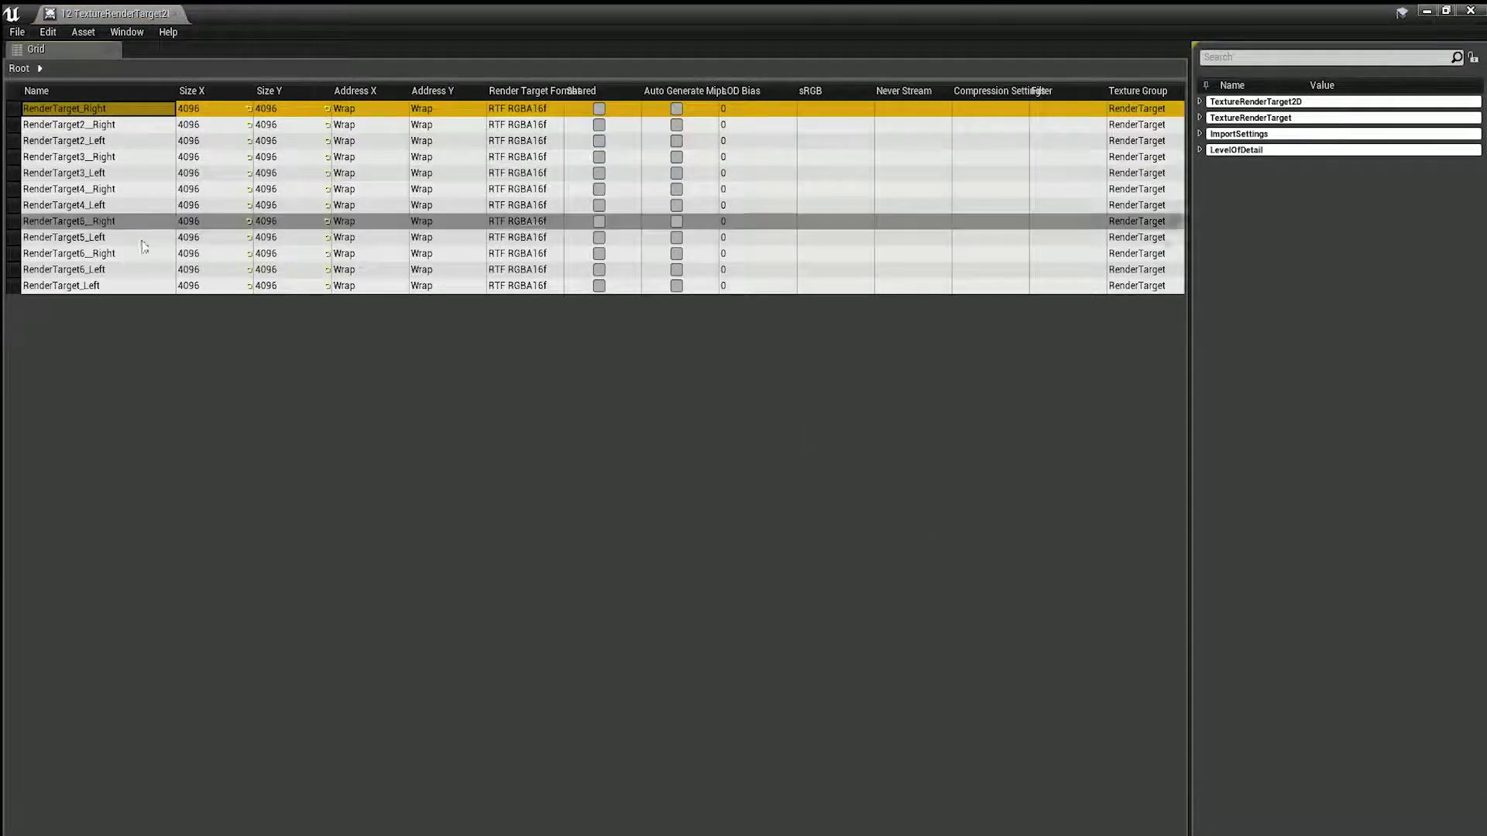
shift+click(134, 285)
Step: Set the render targets' Size X and Size Y back to 2048, accept the warning, and save
click(1200, 102)
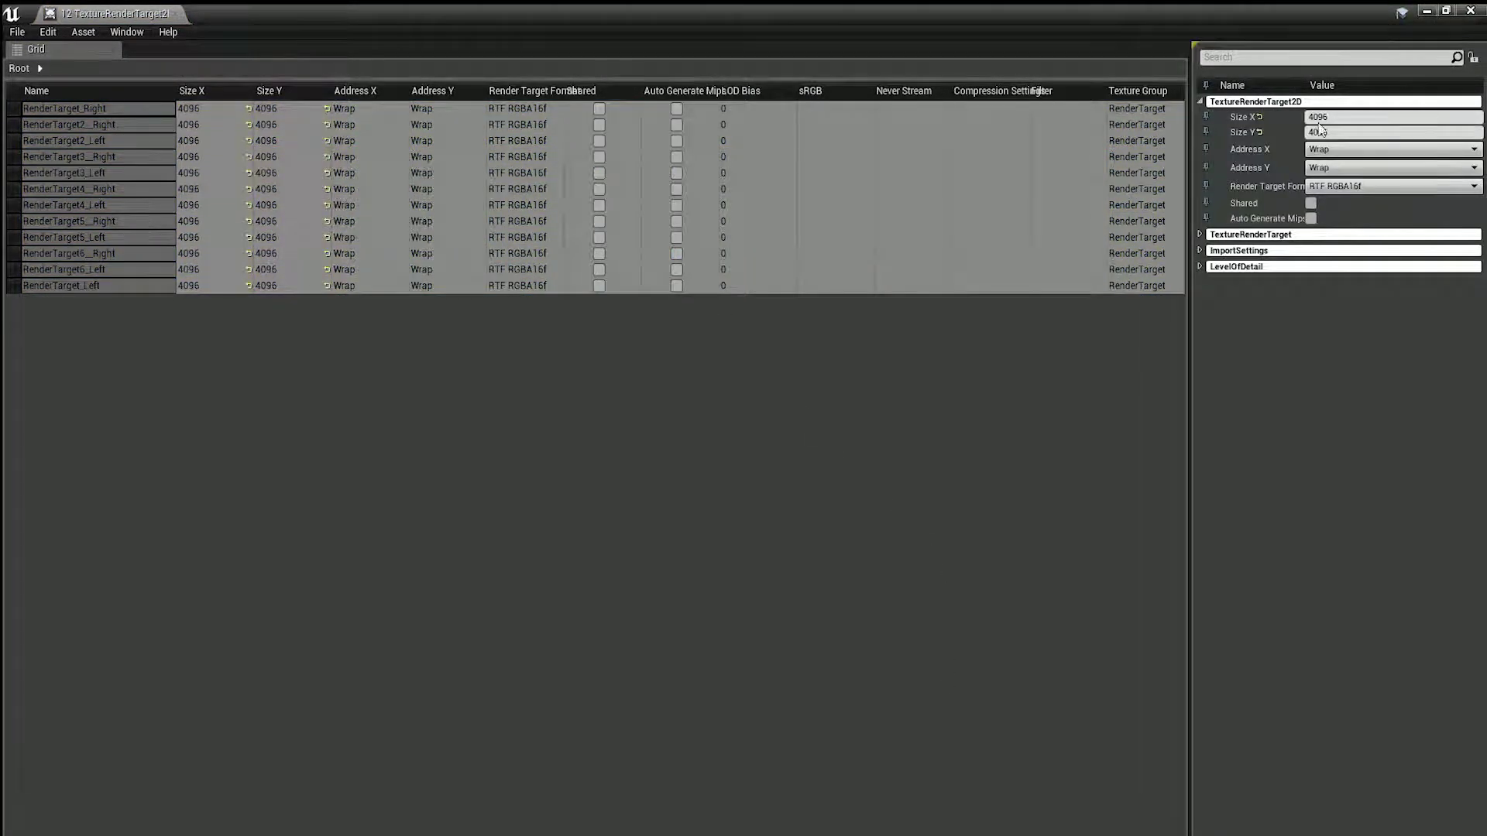
click(1350, 118)
text(8)
key(Return)
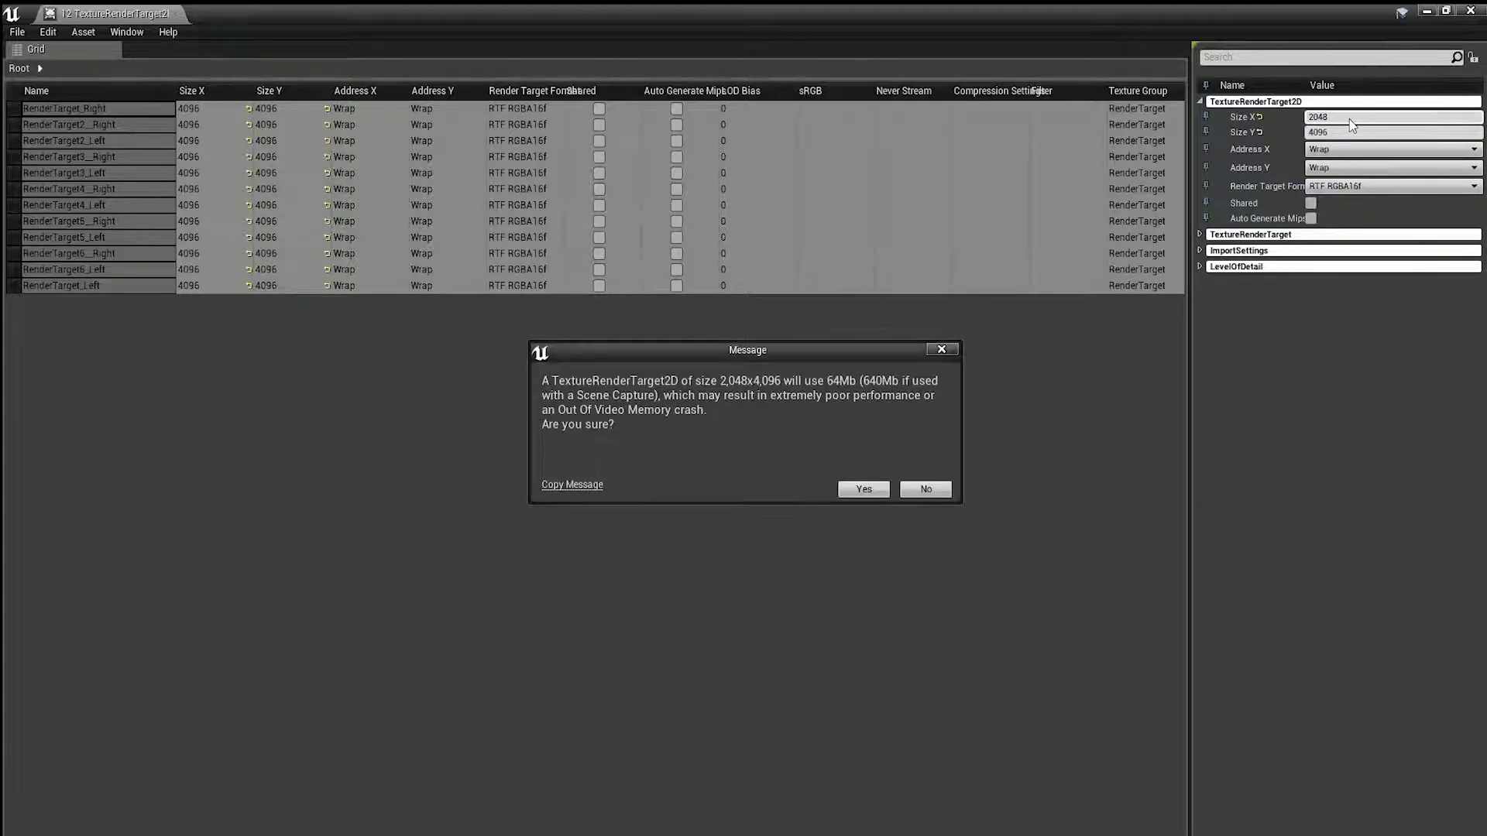
click(856, 491)
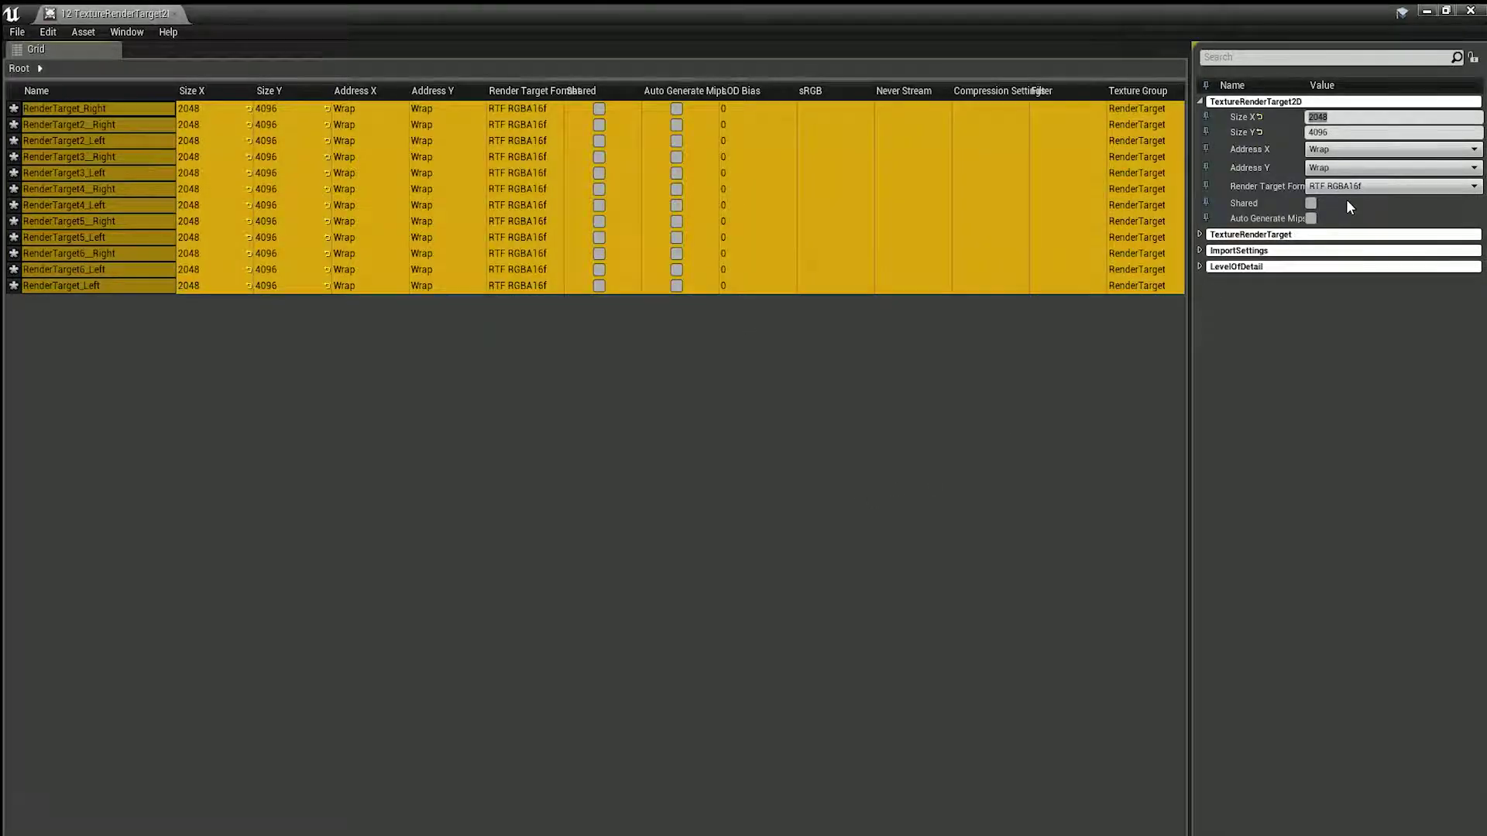
click(1325, 133)
text(2048)
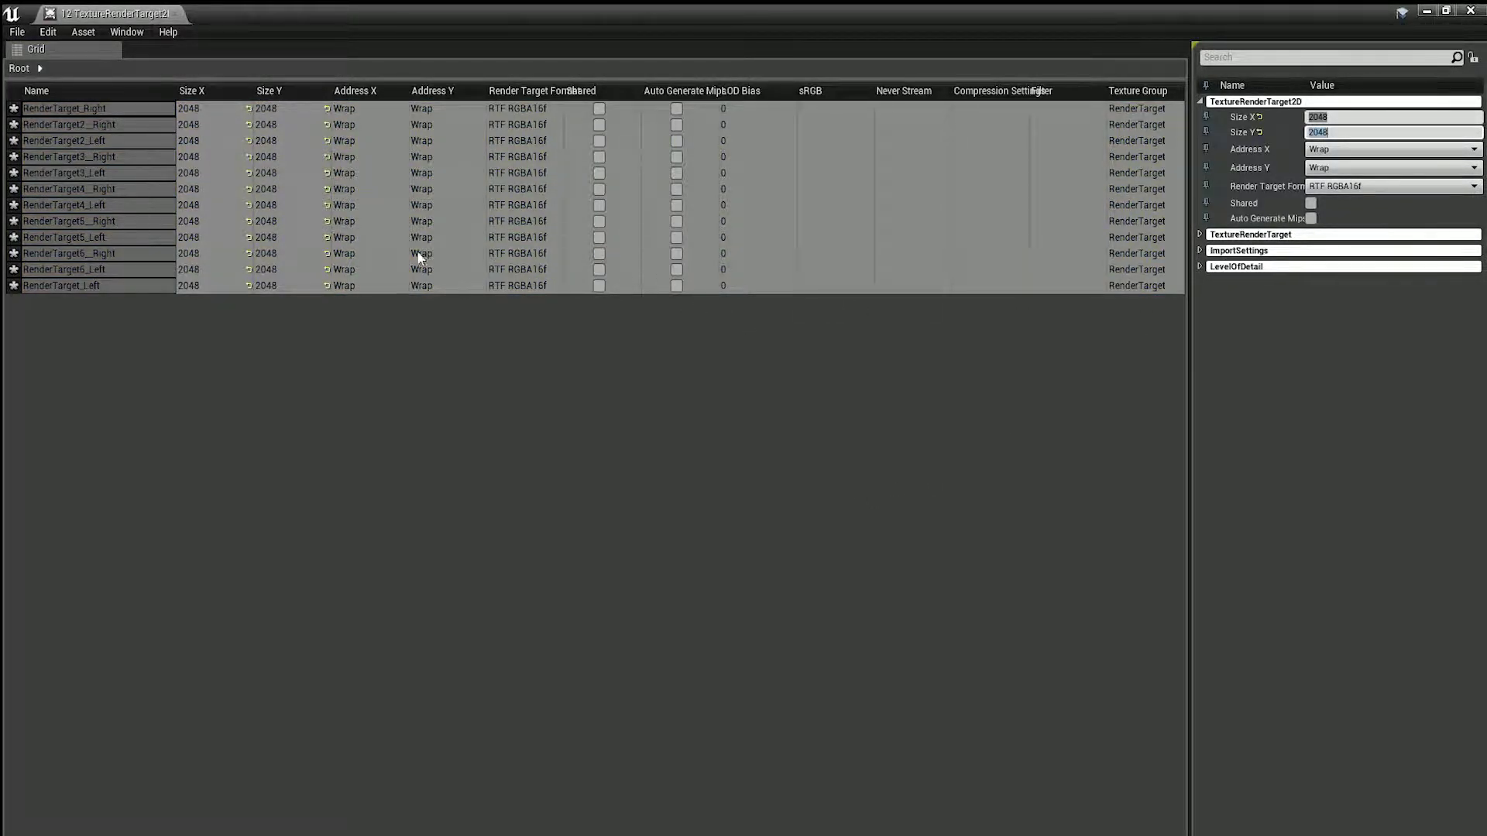
click(17, 32)
click(38, 65)
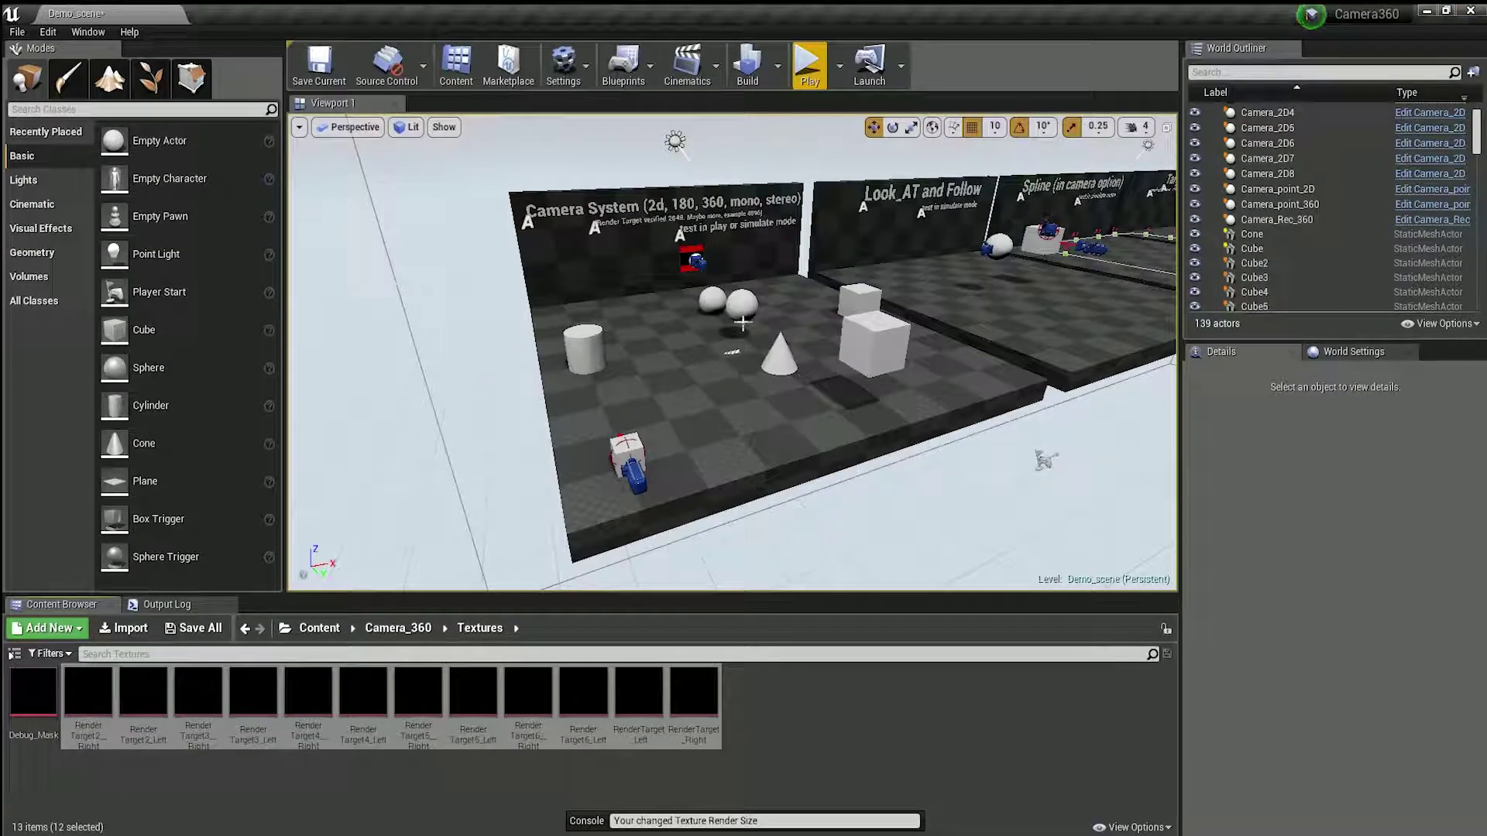
double_click(694, 693)
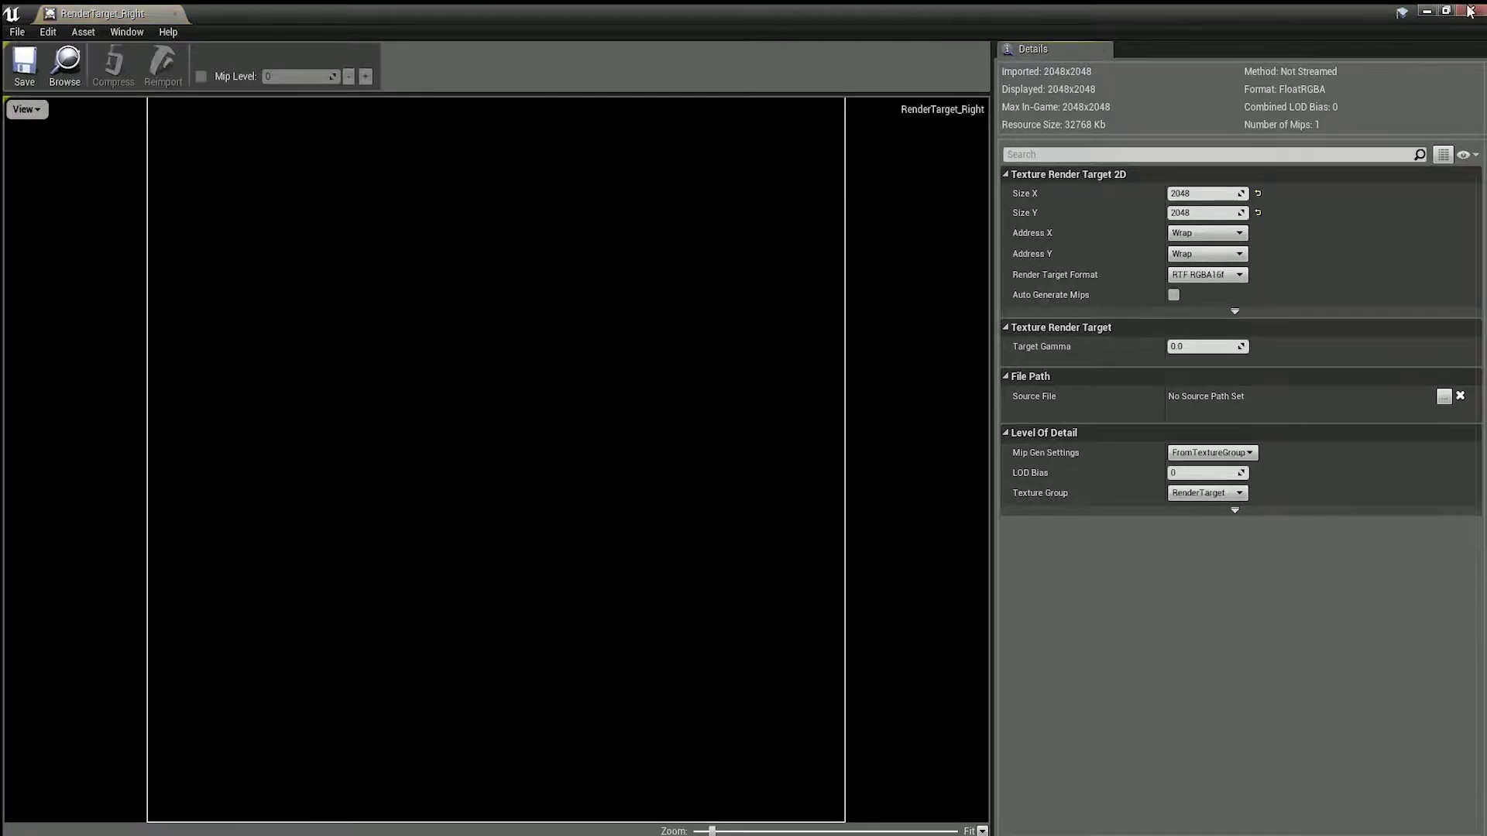
click(1469, 10)
double_click(639, 693)
click(1469, 10)
double_click(580, 693)
click(1469, 11)
click(809, 66)
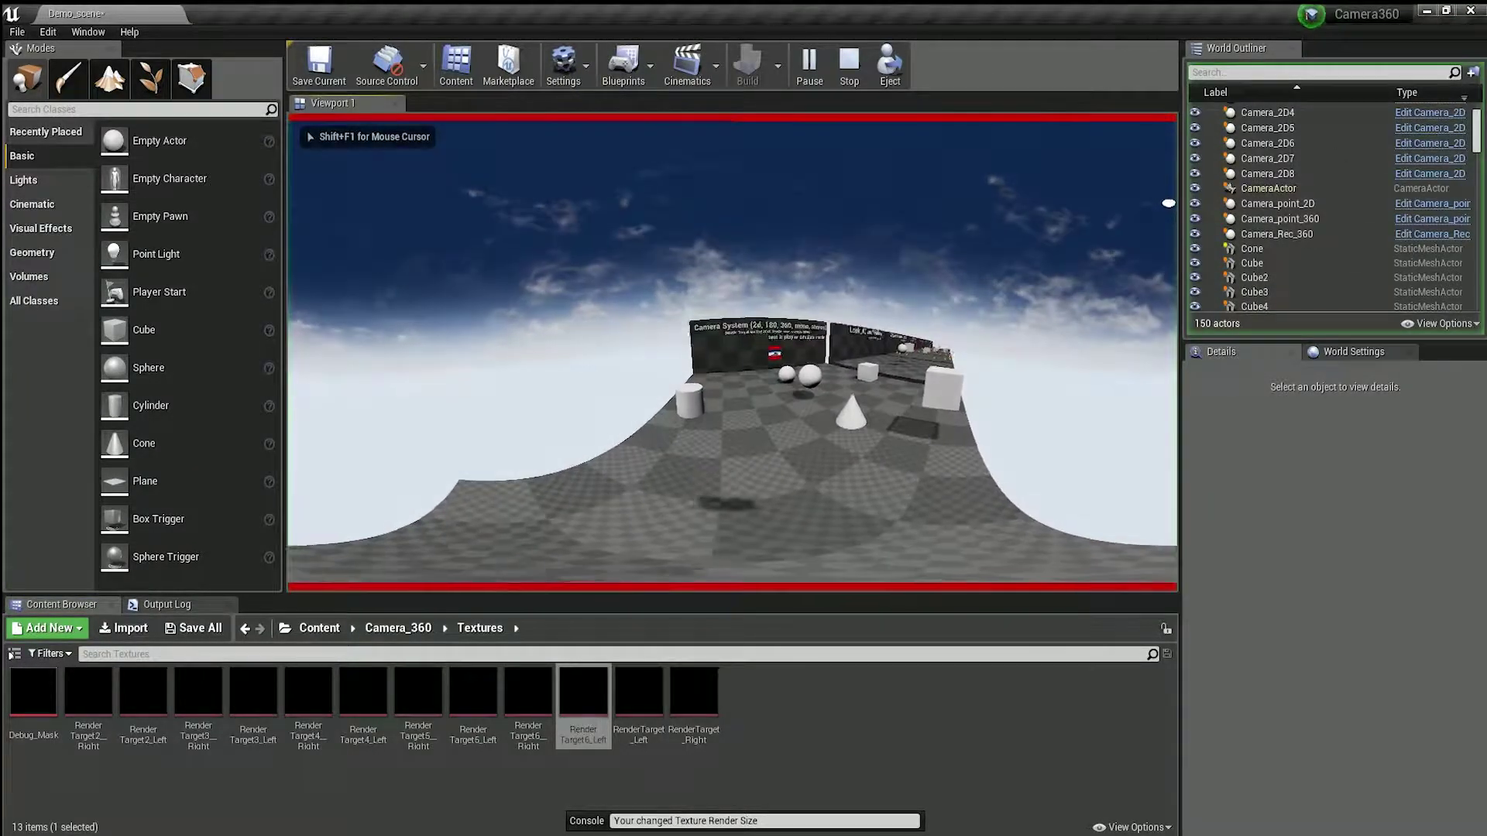
key(Escape)
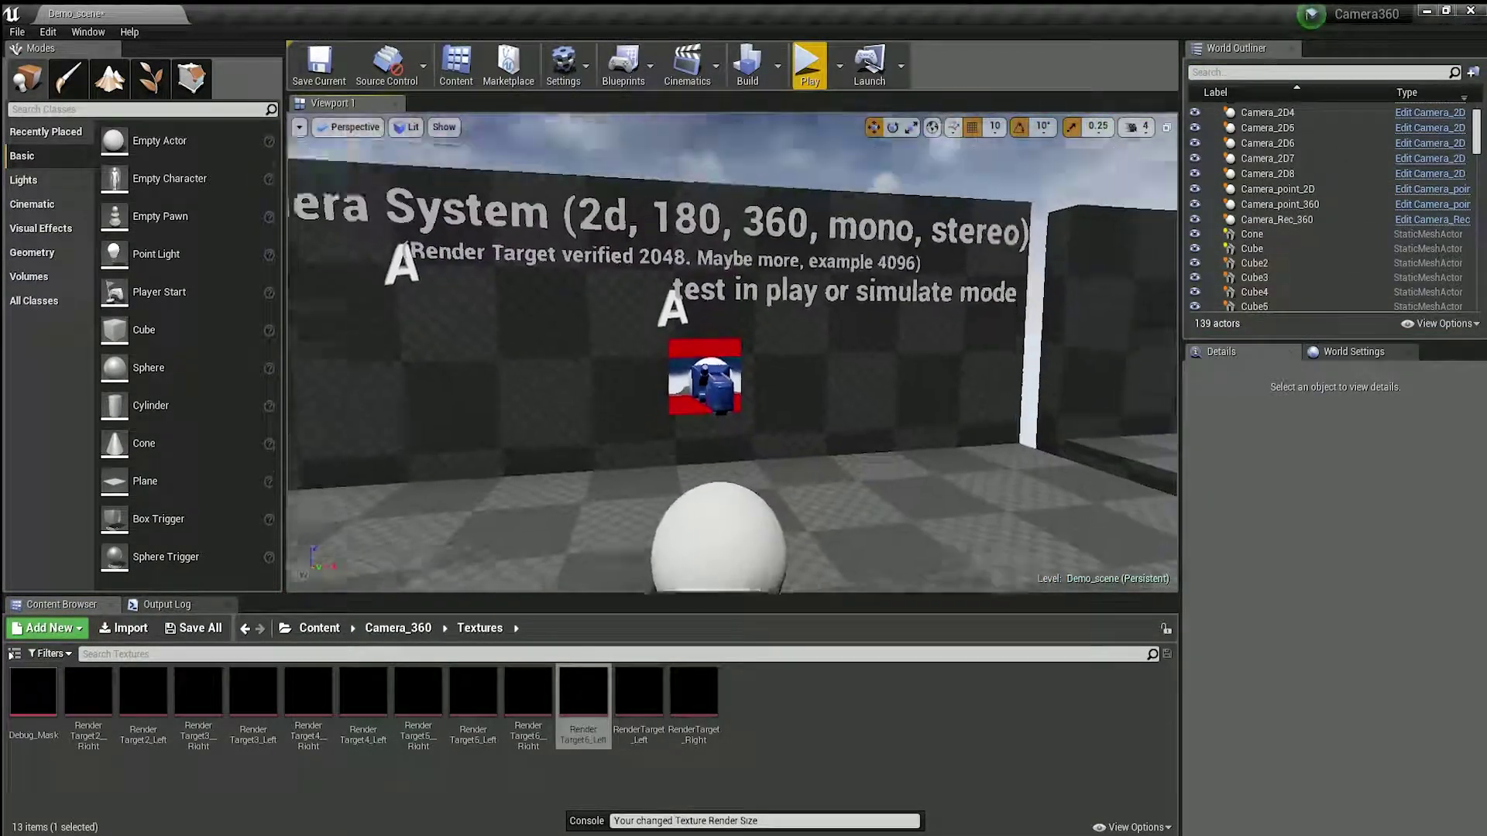